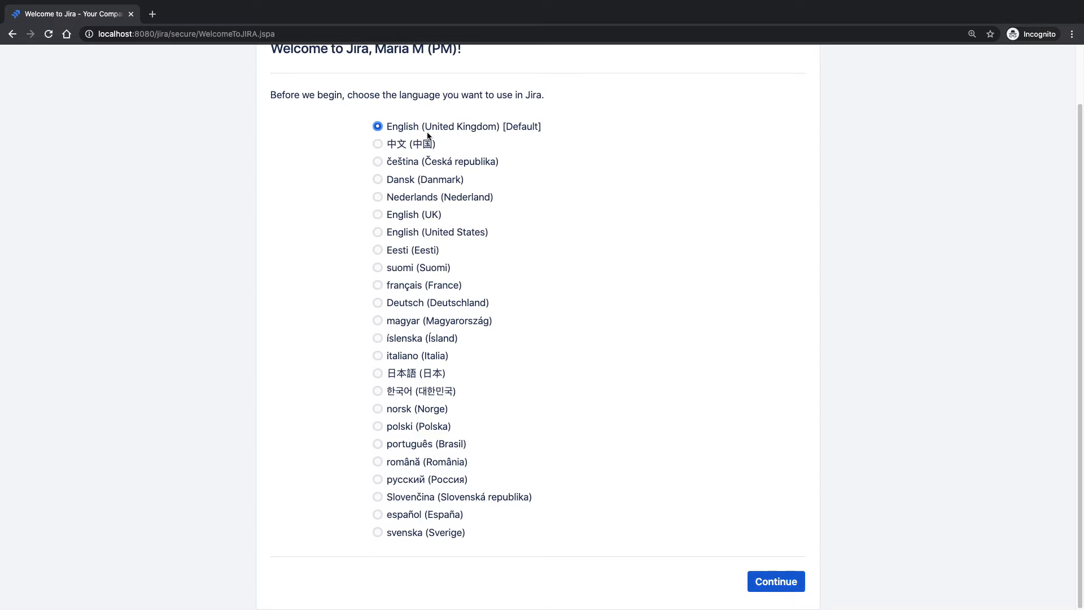
Complete the welcome setup with English (United Kingdom) and the preset avatar, and go on to explore the current projects.
{"action": "left_click", "coordinate": [776, 585]}
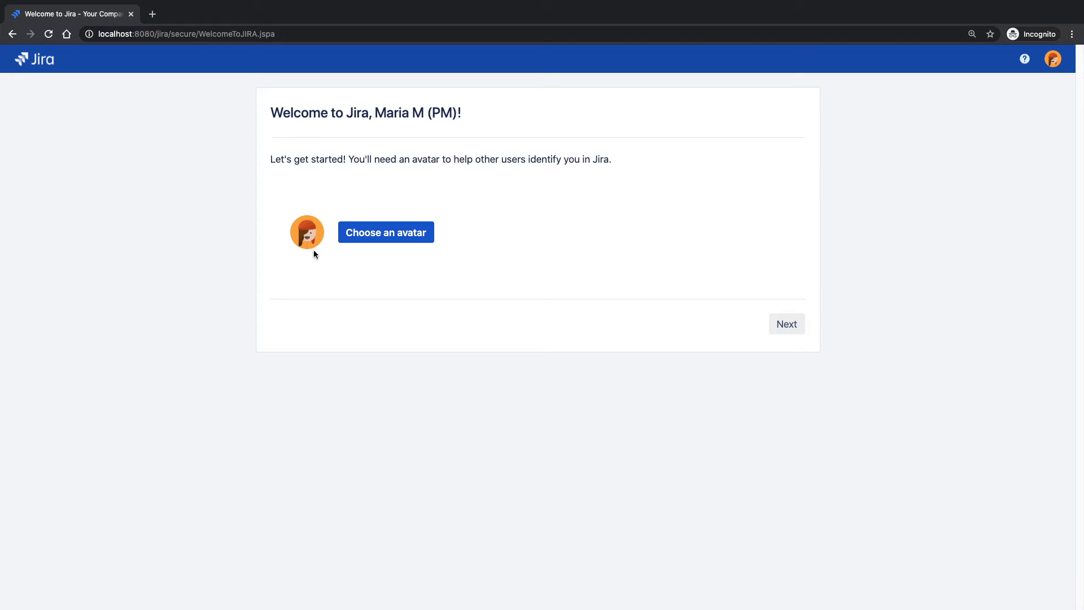
{"action": "left_click", "coordinate": [389, 233]}
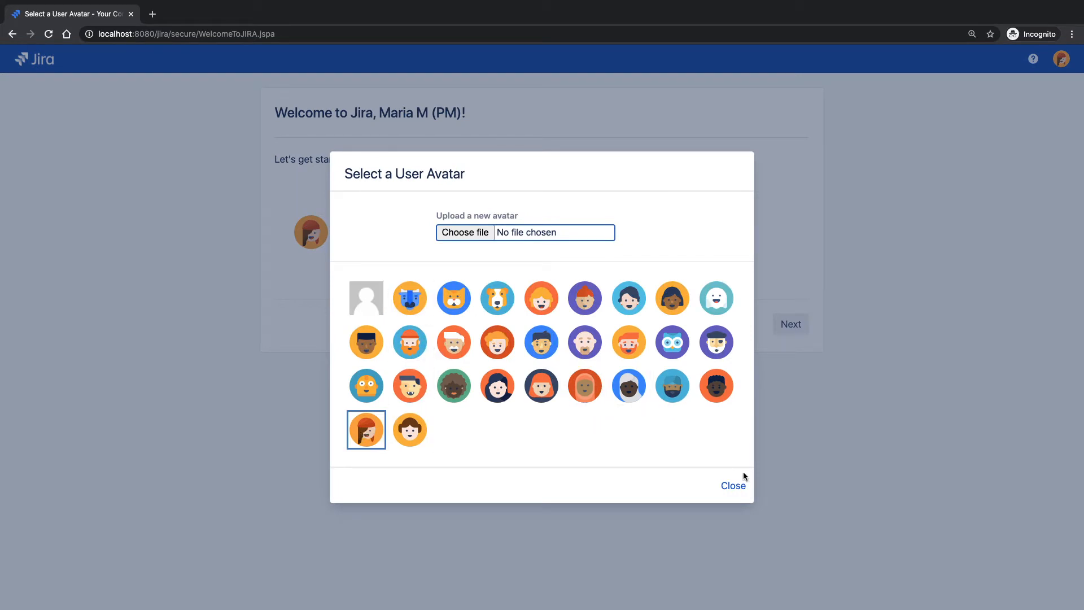
{"action": "left_click", "coordinate": [735, 485]}
{"action": "left_click", "coordinate": [791, 323]}
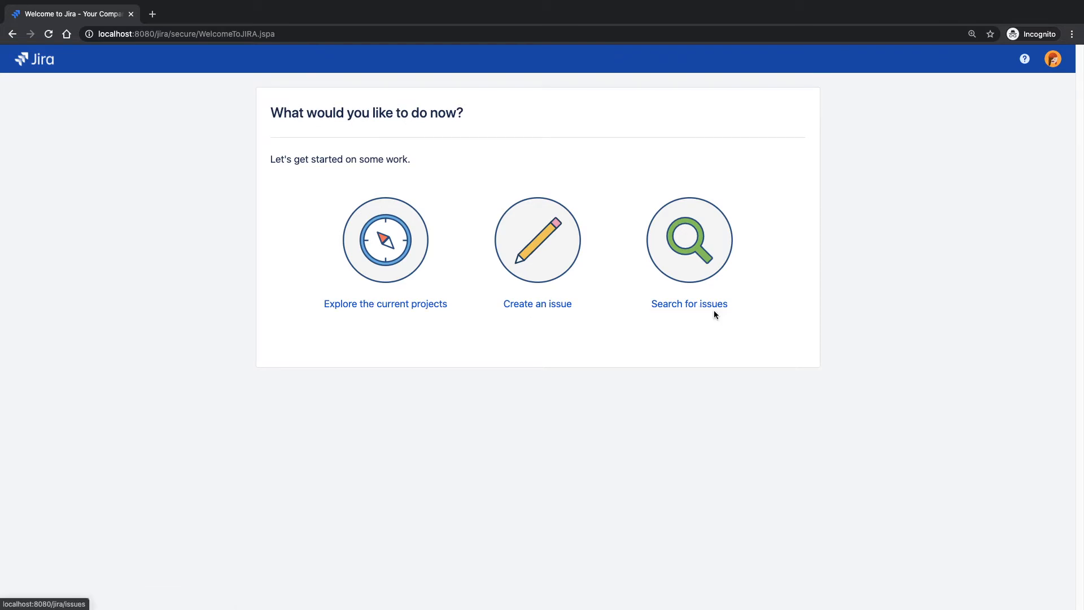
{"action": "left_click", "coordinate": [390, 305]}
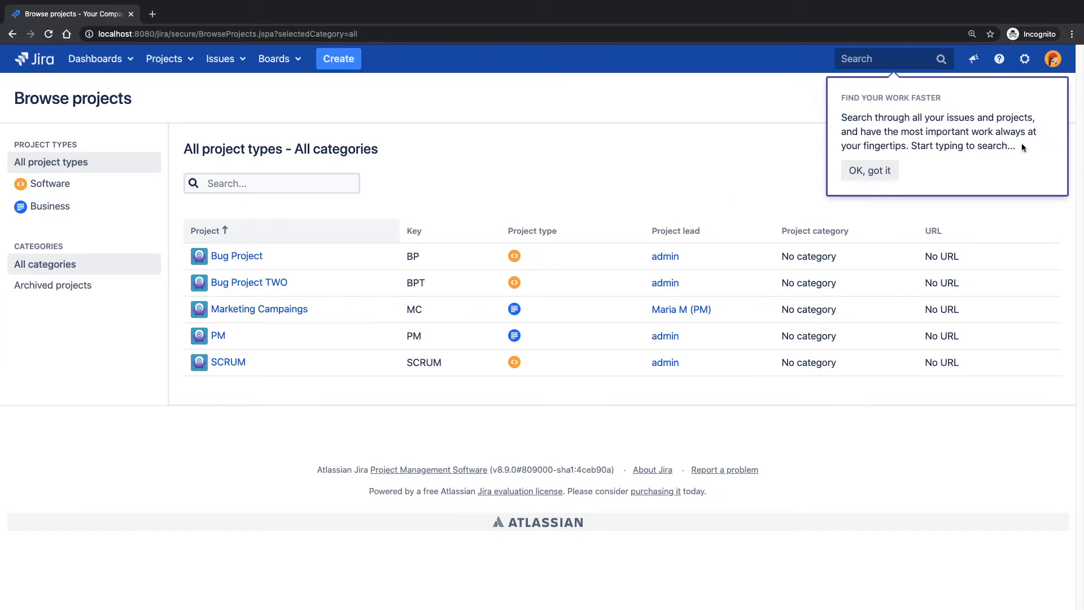
{"action": "left_click", "coordinate": [867, 180]}
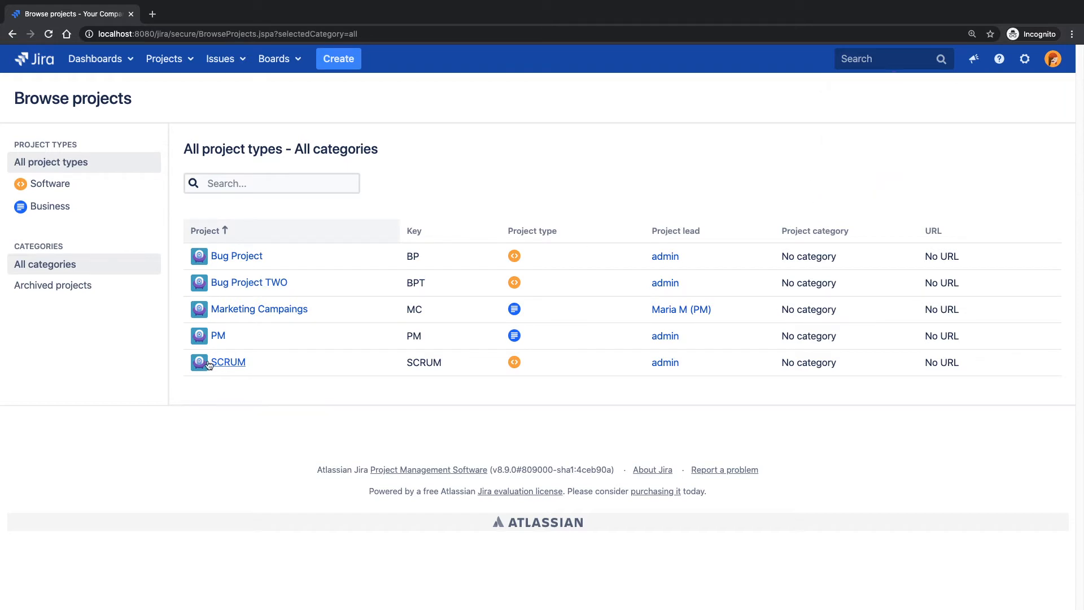
Return to the System Dashboard and open the Marketing Campaings project from the list of all projects.
{"action": "left_click", "coordinate": [37, 58]}
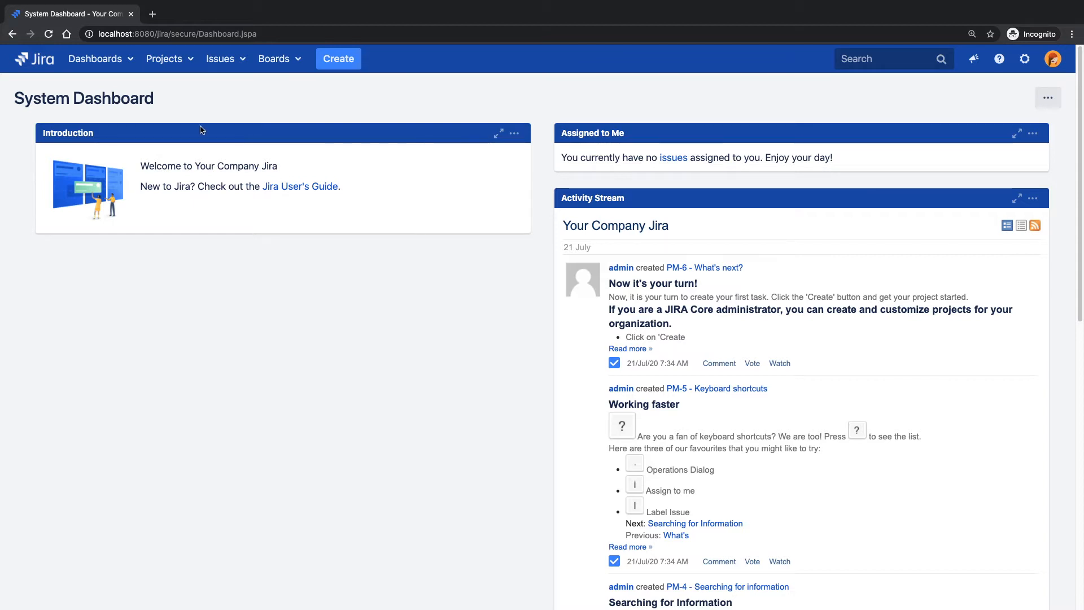
{"action": "left_click", "coordinate": [187, 65]}
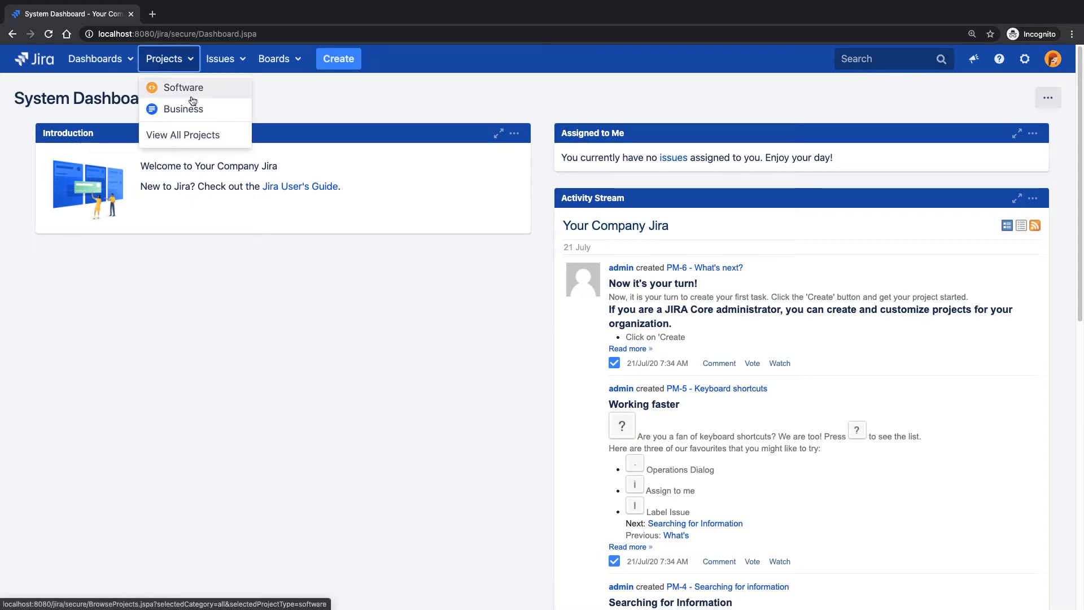
{"action": "left_click", "coordinate": [182, 139]}
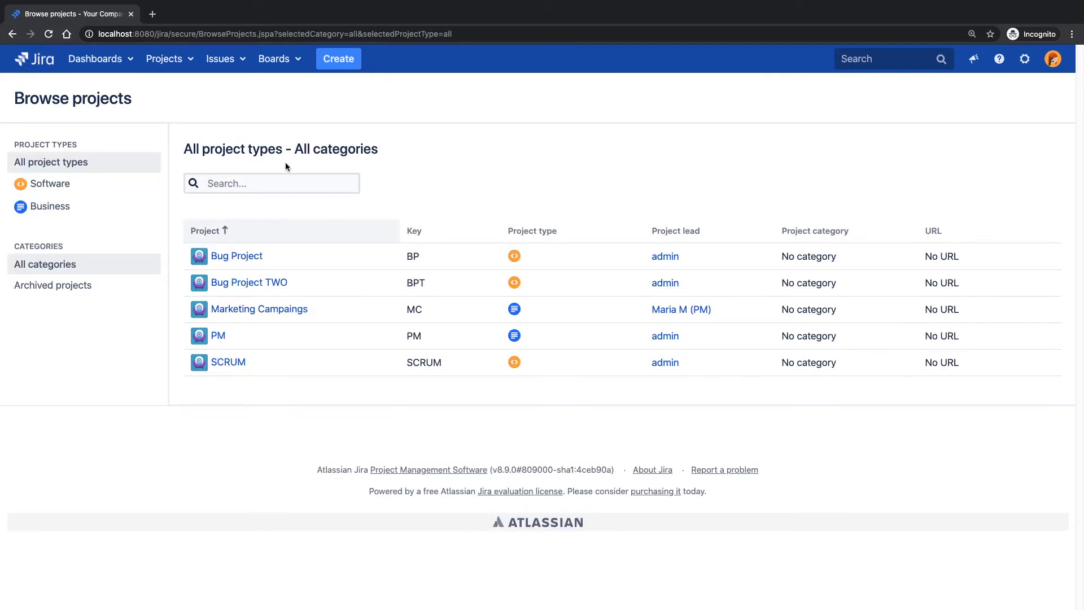
{"action": "left_click", "coordinate": [255, 312]}
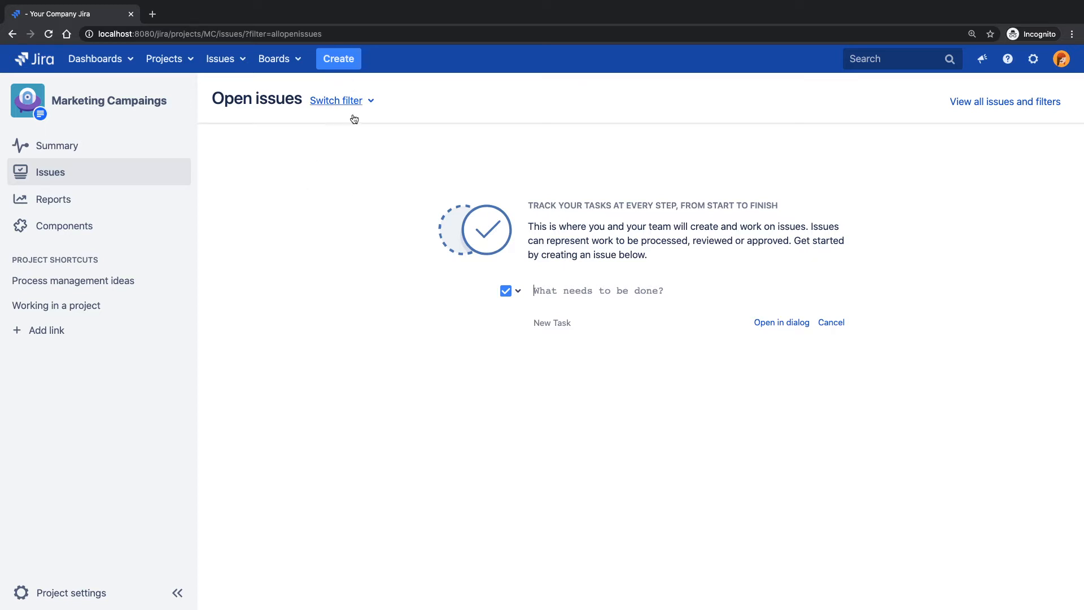
Start a new Task in Marketing Campaings with the summary "Create a blog post" and the due date 4/Aug/20.
{"action": "left_click", "coordinate": [342, 62]}
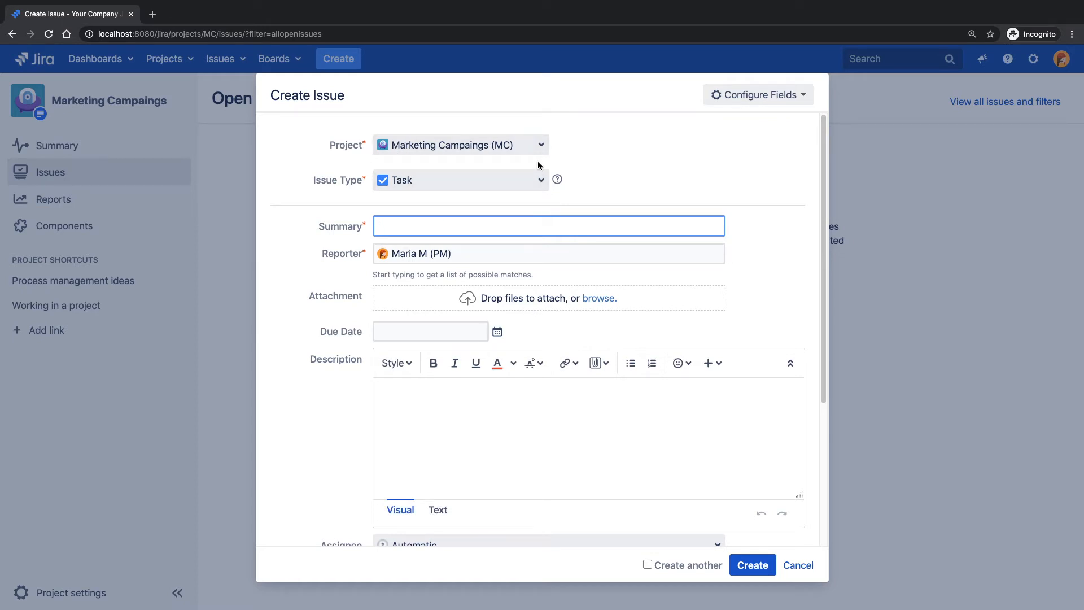
{"action": "left_click", "coordinate": [542, 181]}
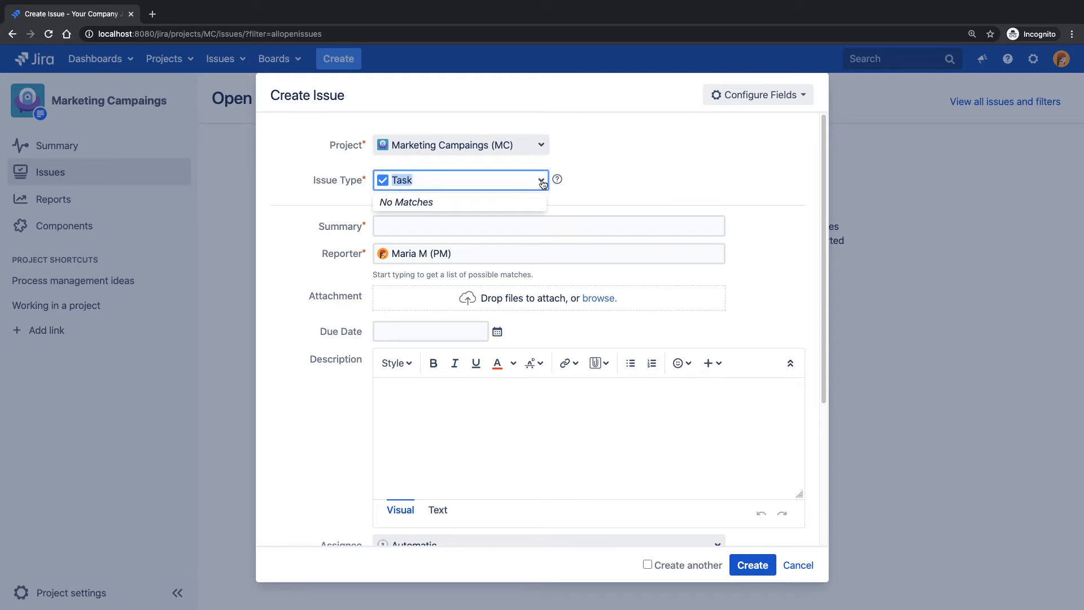
{"action": "left_click", "coordinate": [657, 184]}
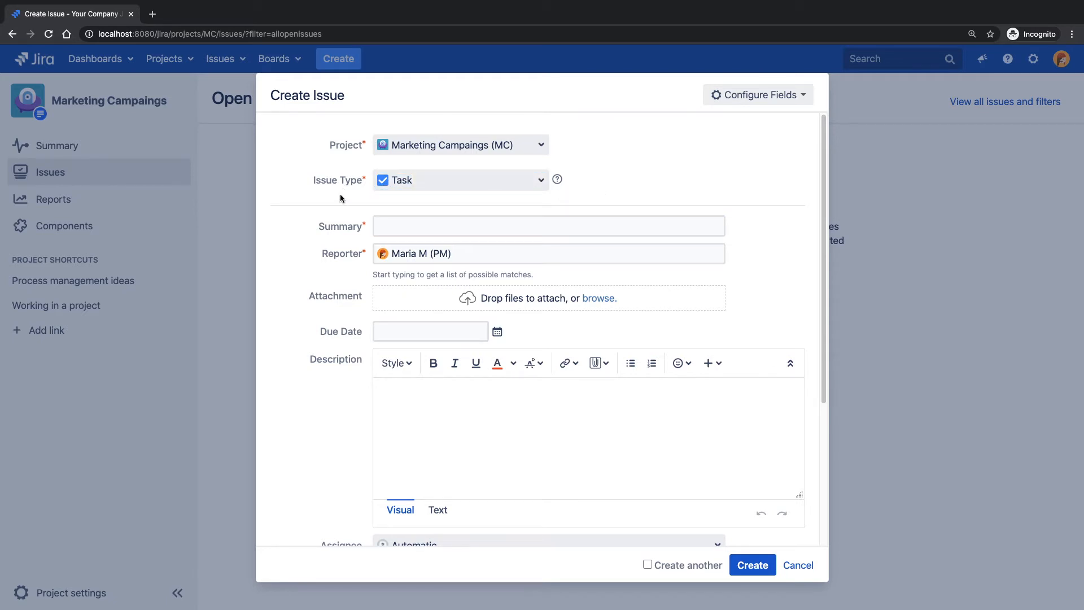
{"action": "left_click", "coordinate": [482, 229]}
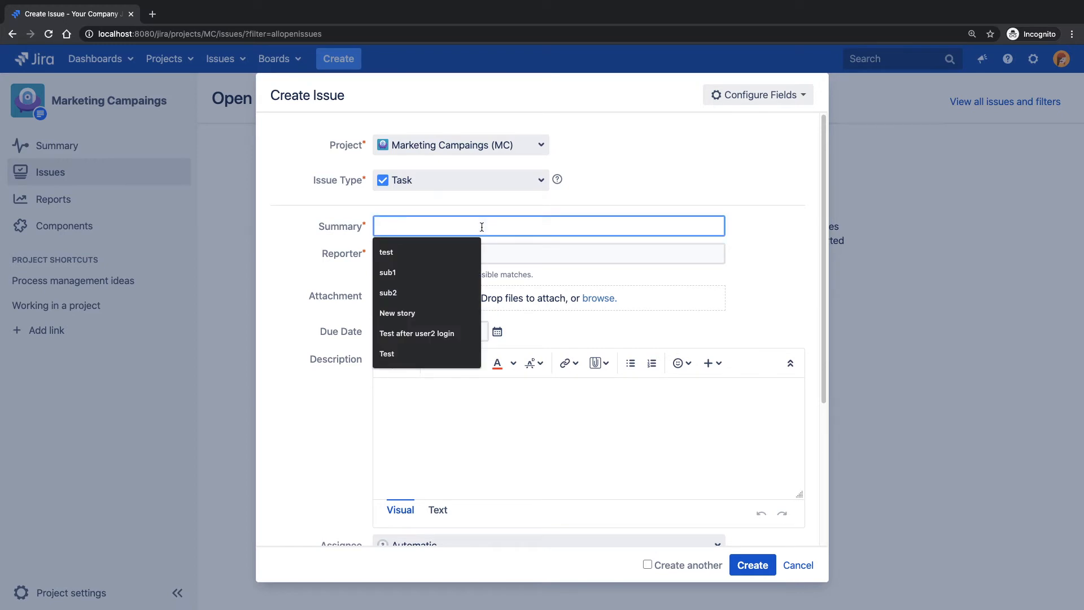
{"action": "left_click", "coordinate": [560, 196]}
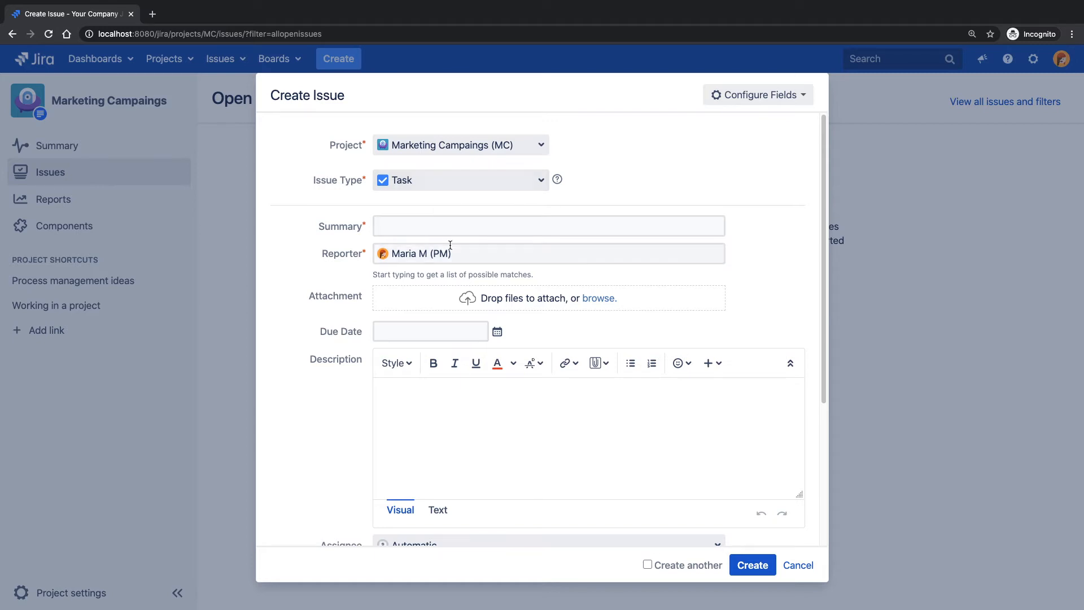
{"action": "left_click", "coordinate": [450, 226]}
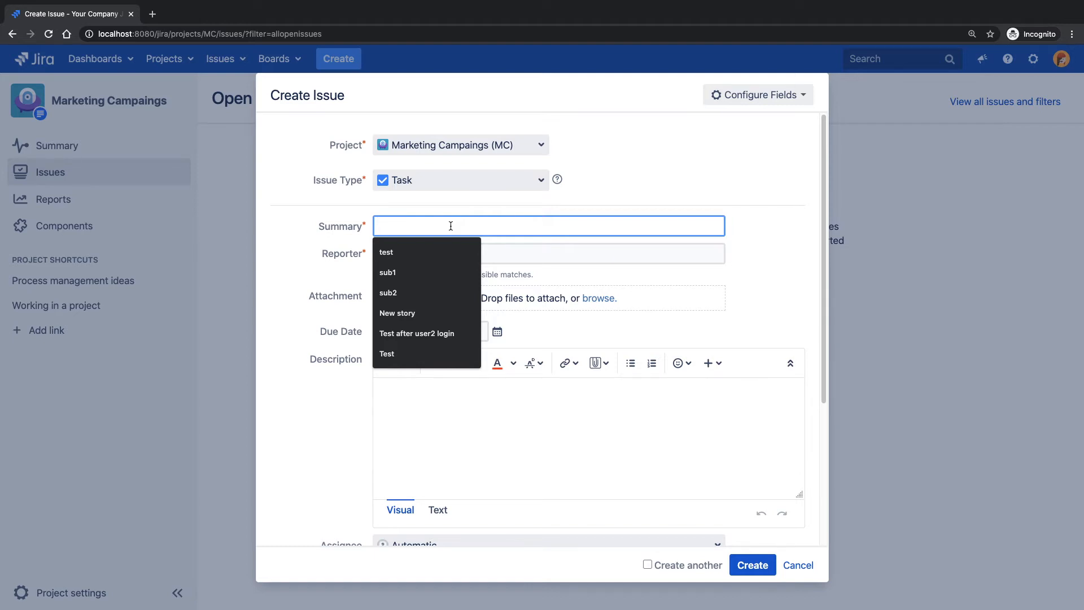
{"action": "type", "text": "Create a blog post"}
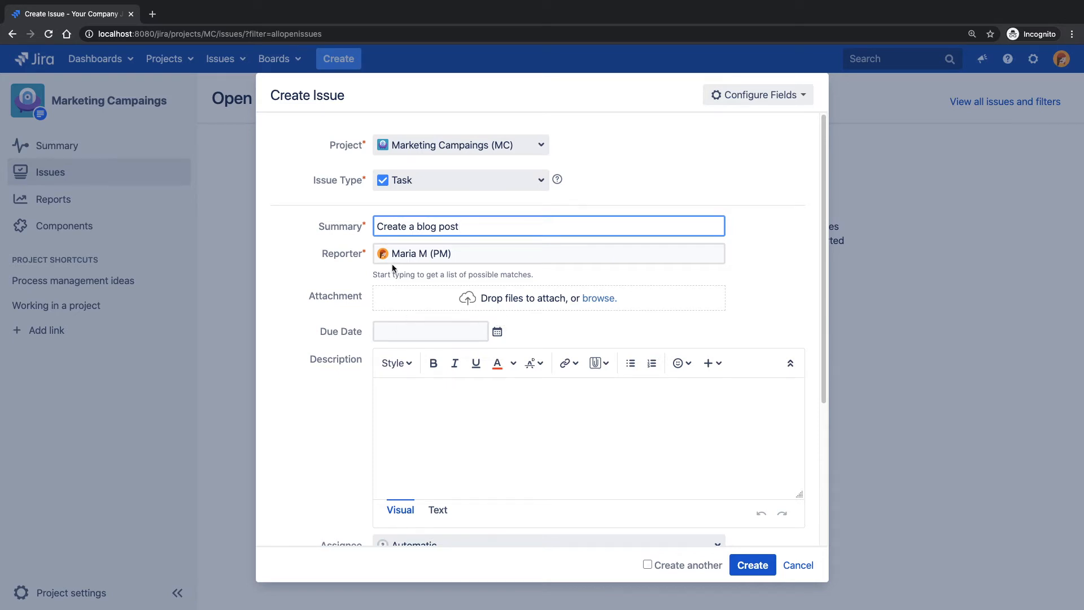
{"action": "left_click", "coordinate": [497, 333]}
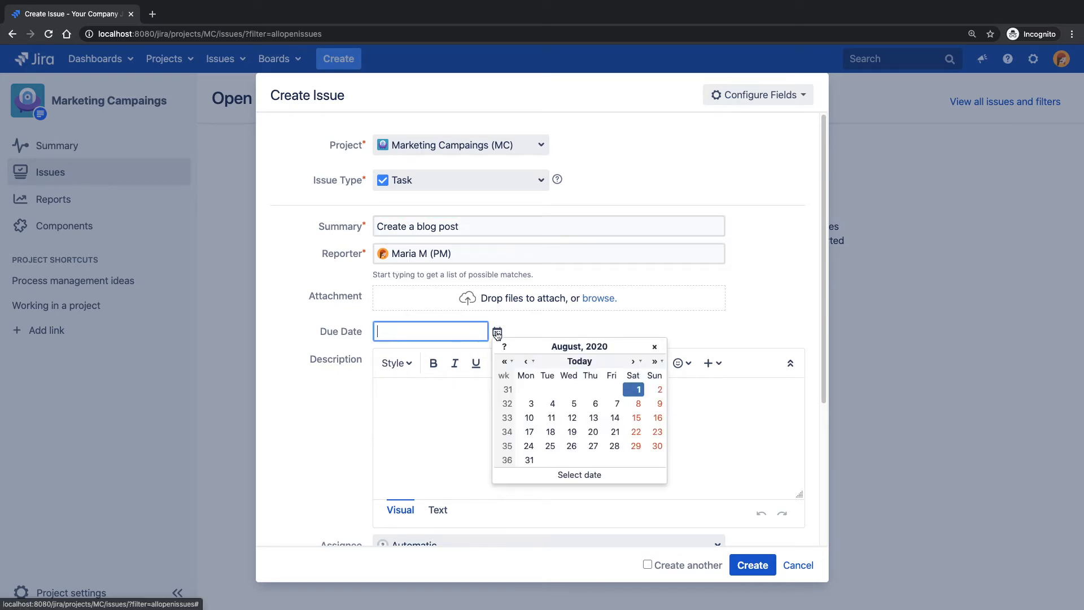
{"action": "left_click", "coordinate": [553, 404]}
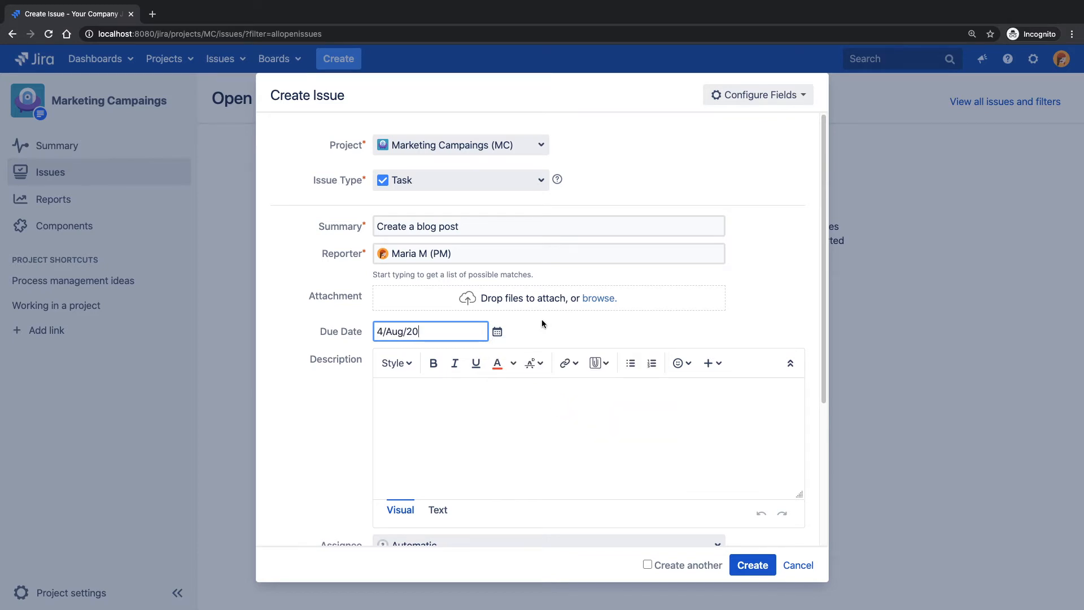
Enter the issue description "Please write a detailed blog post about the features in our new Android app.".
{"action": "scroll", "coordinate": [516, 345], "scroll_direction": "down", "scroll_amount": 1}
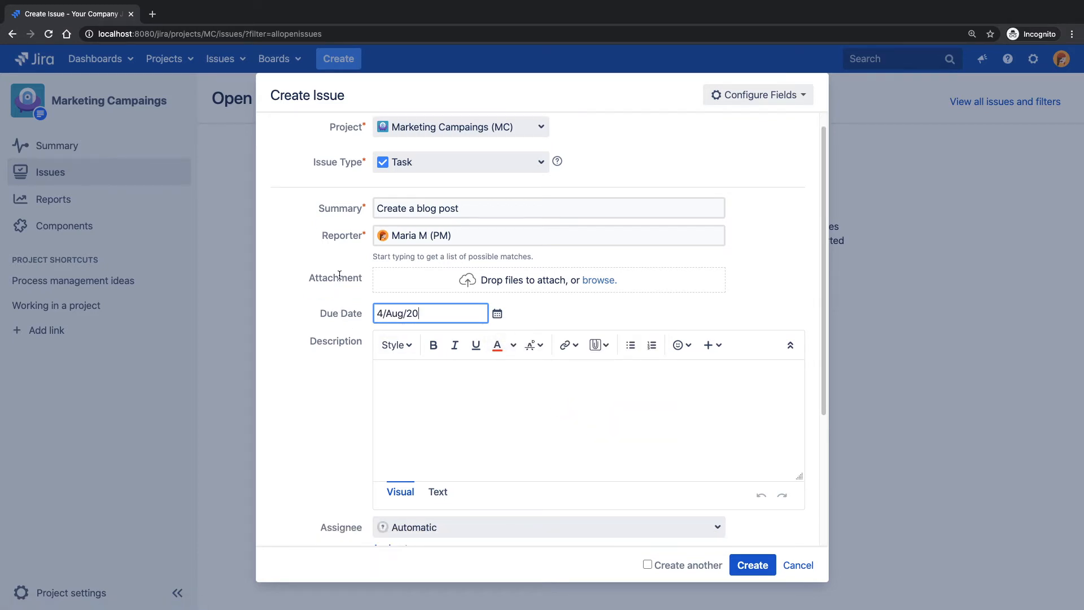
{"action": "scroll", "coordinate": [567, 326], "scroll_direction": "down", "scroll_amount": 2}
{"action": "left_click", "coordinate": [543, 307]}
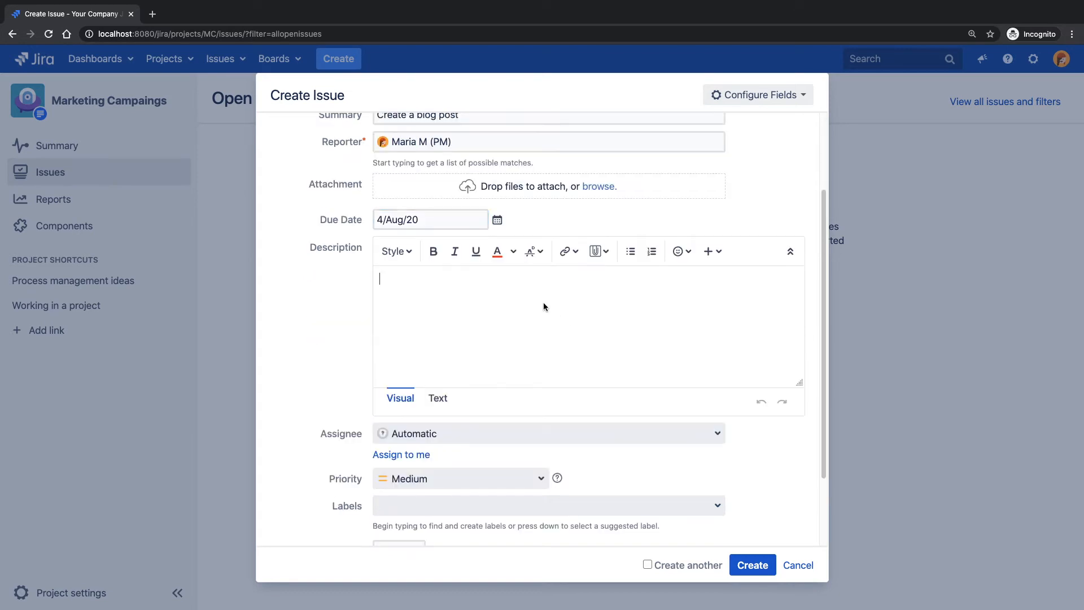
{"action": "type", "text": "Please write a detaile dbog"}
{"action": "key", "text": "BackSpace"}
{"action": "key", "text": "BackSpace"}
{"action": "key", "text": "BackSpace"}
{"action": "key", "text": "BackSpace"}
{"action": "key", "text": "BackSpace"}
{"action": "type", "text": "d blog "}
{"action": "type", "text": "pd"}
{"action": "key", "text": "BackSpace"}
{"action": "type", "text": "ost about"}
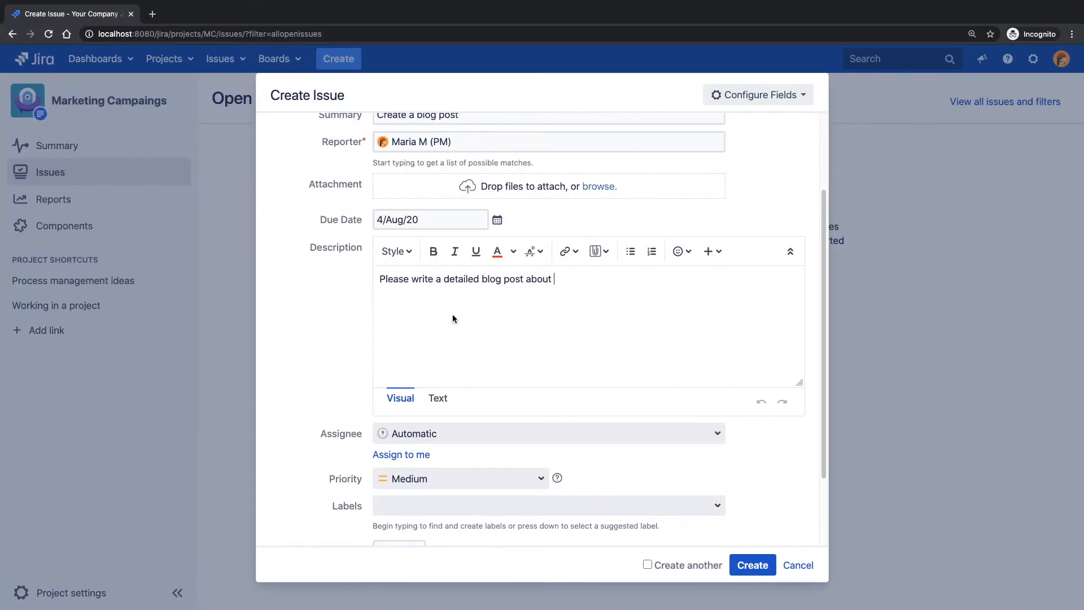
{"action": "type", "text": "the featuers"}
{"action": "key", "text": "BackSpace"}
{"action": "key", "text": "BackSpace"}
{"action": "key", "text": "BackSpace"}
{"action": "key", "text": "BackSpace"}
{"action": "type", "text": "res in our new "}
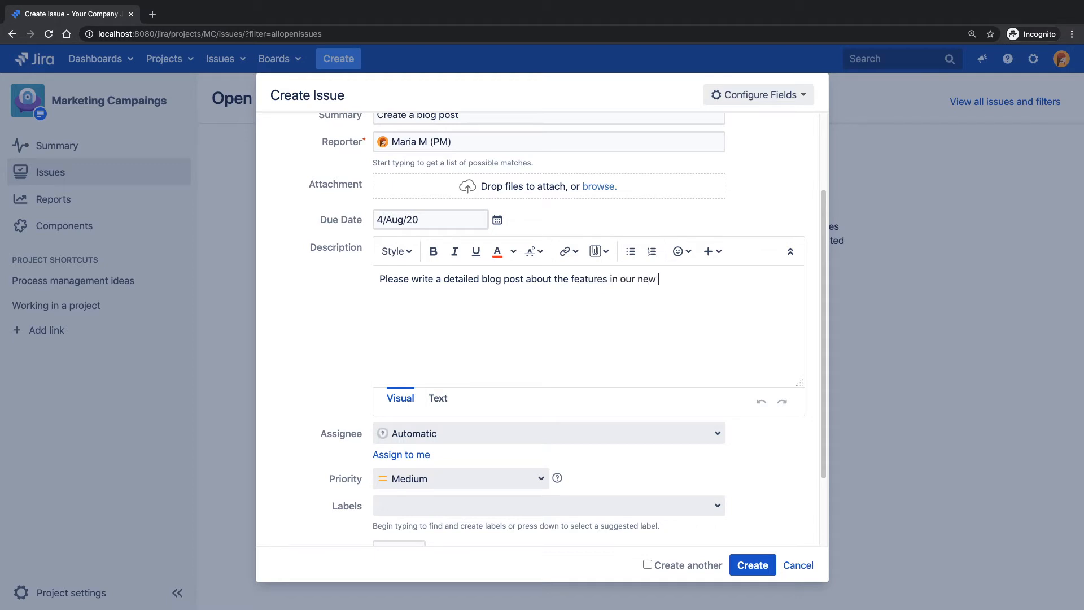
{"action": "type", "text": "Android app."}
Review the rest of the new issue form and the list of fields it can be configured to show.
{"action": "scroll", "coordinate": [482, 333], "scroll_direction": "down", "scroll_amount": 2}
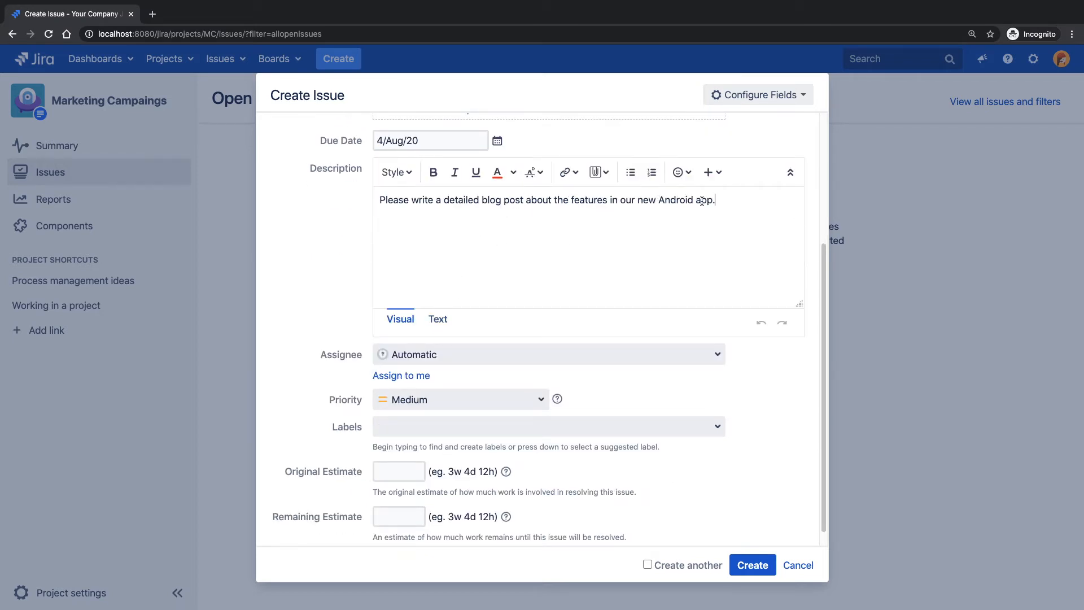
{"action": "scroll", "coordinate": [336, 336], "scroll_direction": "down", "scroll_amount": 1}
{"action": "scroll", "coordinate": [329, 346], "scroll_direction": "up", "scroll_amount": 5}
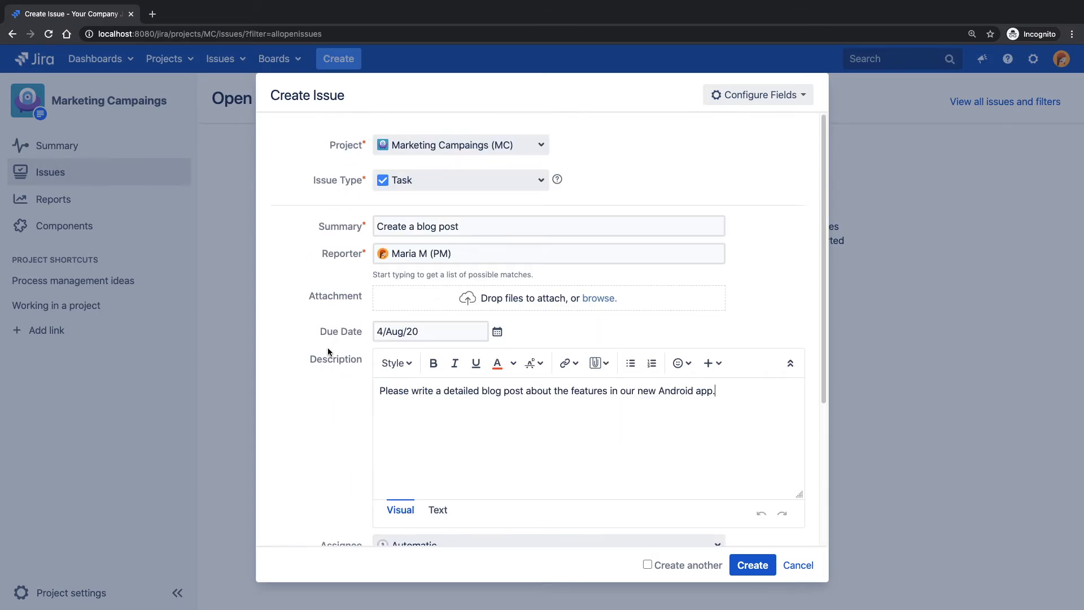
{"action": "left_click", "coordinate": [798, 98]}
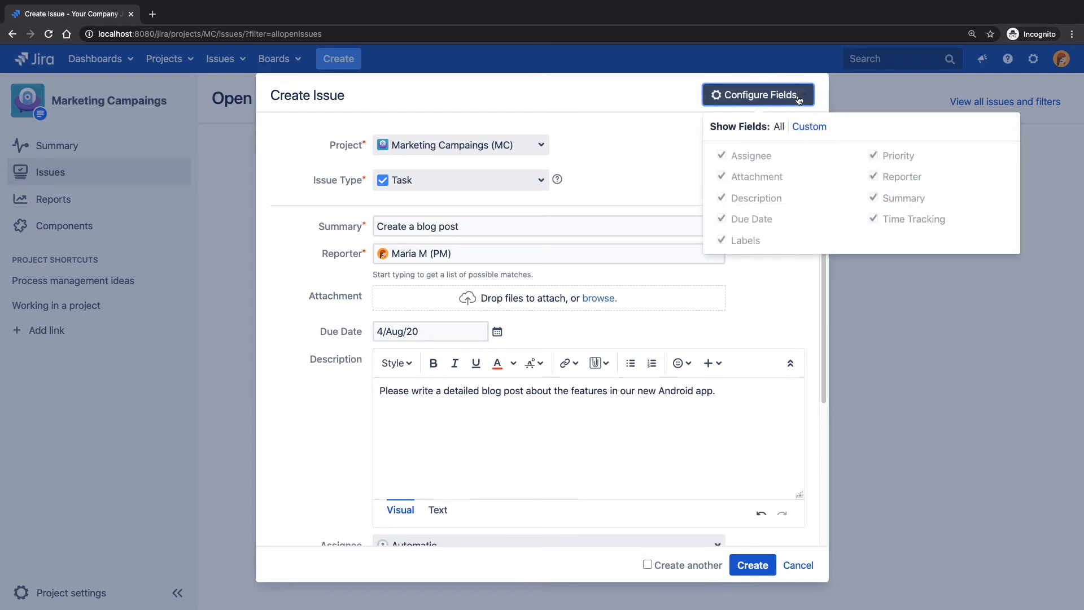
{"action": "left_click", "coordinate": [625, 179]}
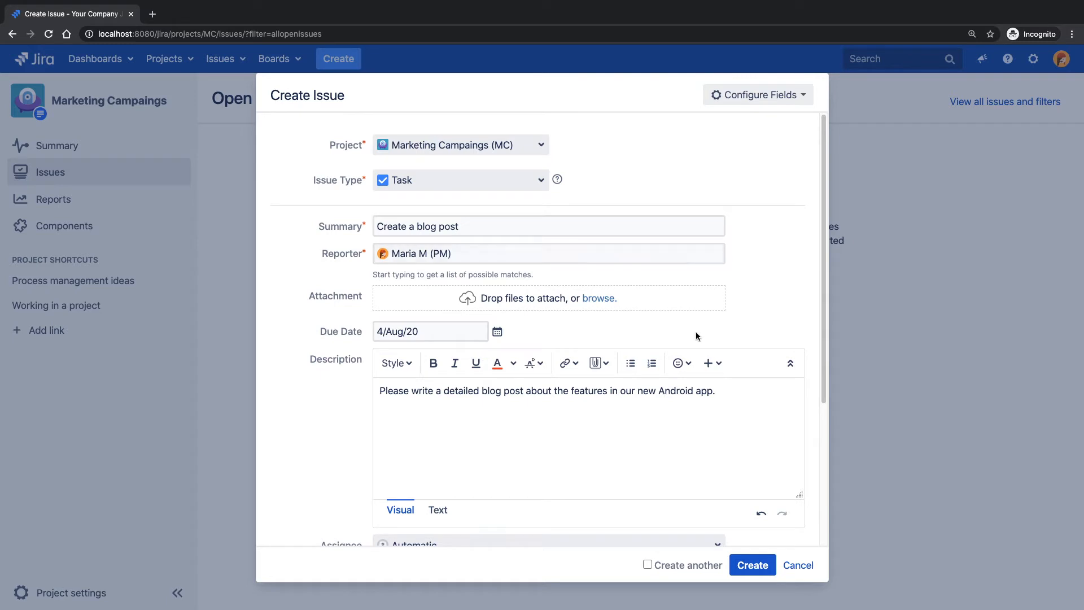
Set the original estimate to 2d and create the issue.
{"action": "scroll", "coordinate": [696, 350], "scroll_direction": "down", "scroll_amount": 4}
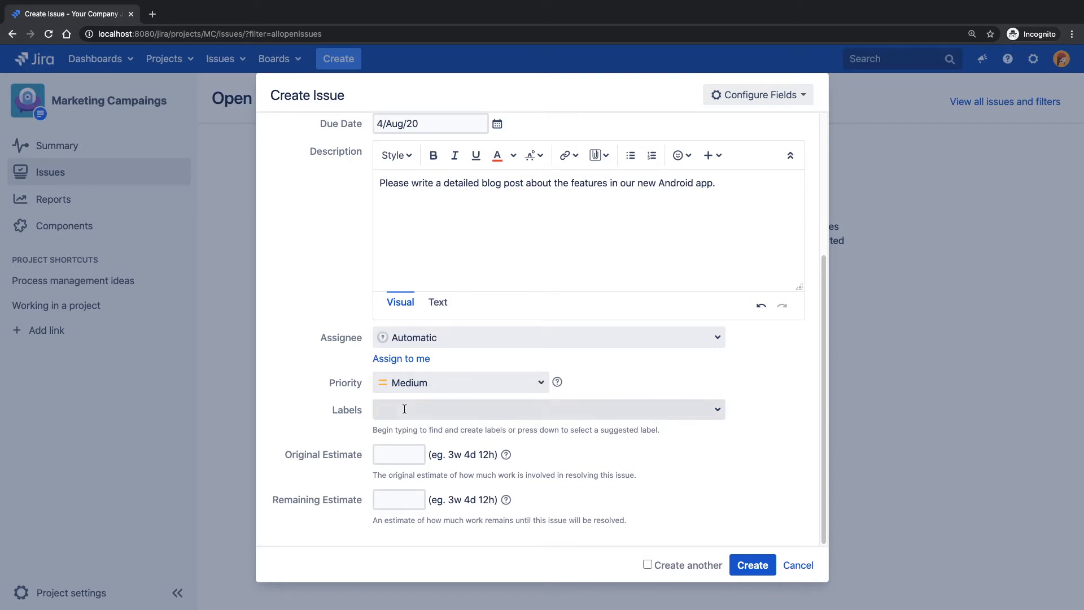
{"action": "left_click", "coordinate": [397, 456]}
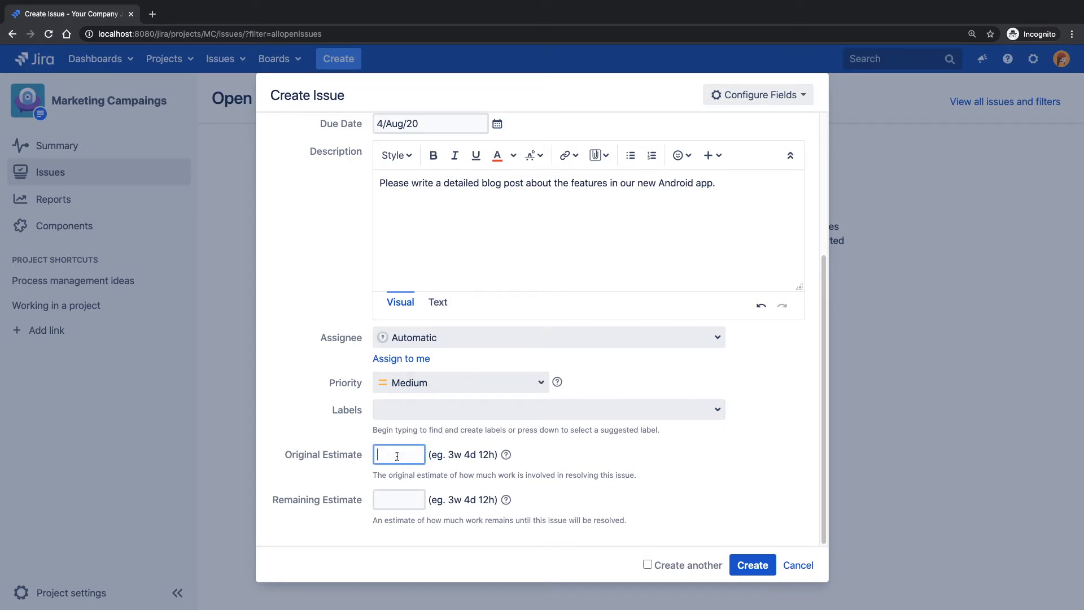
{"action": "type", "text": "2d"}
{"action": "left_click", "coordinate": [317, 419]}
{"action": "left_click", "coordinate": [751, 565]}
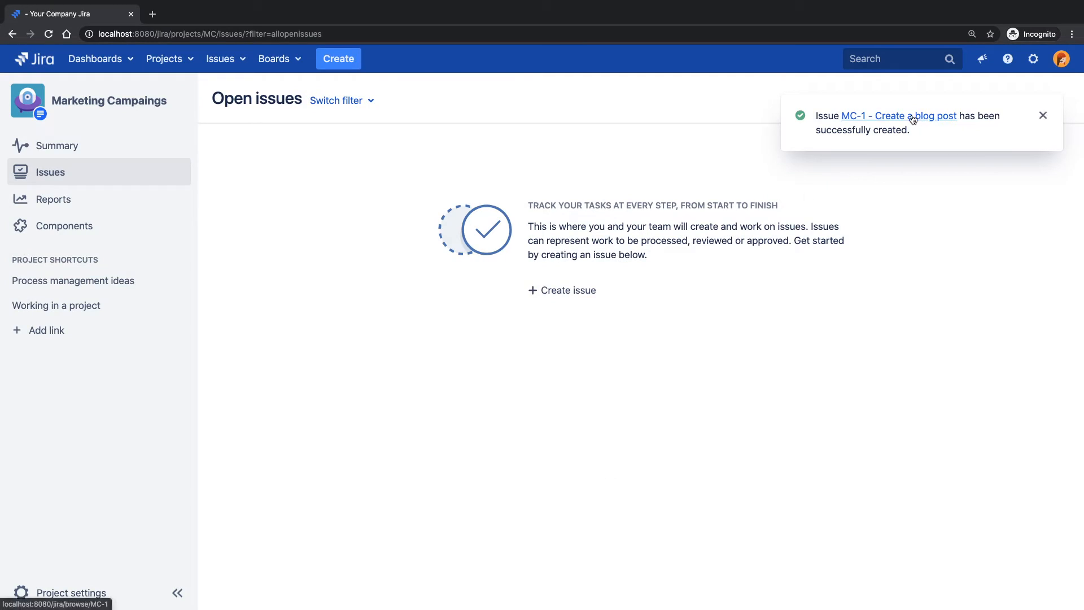
Open the newly created "Create a blog post" issue and collapse the project sidebar.
{"action": "left_click", "coordinate": [915, 120]}
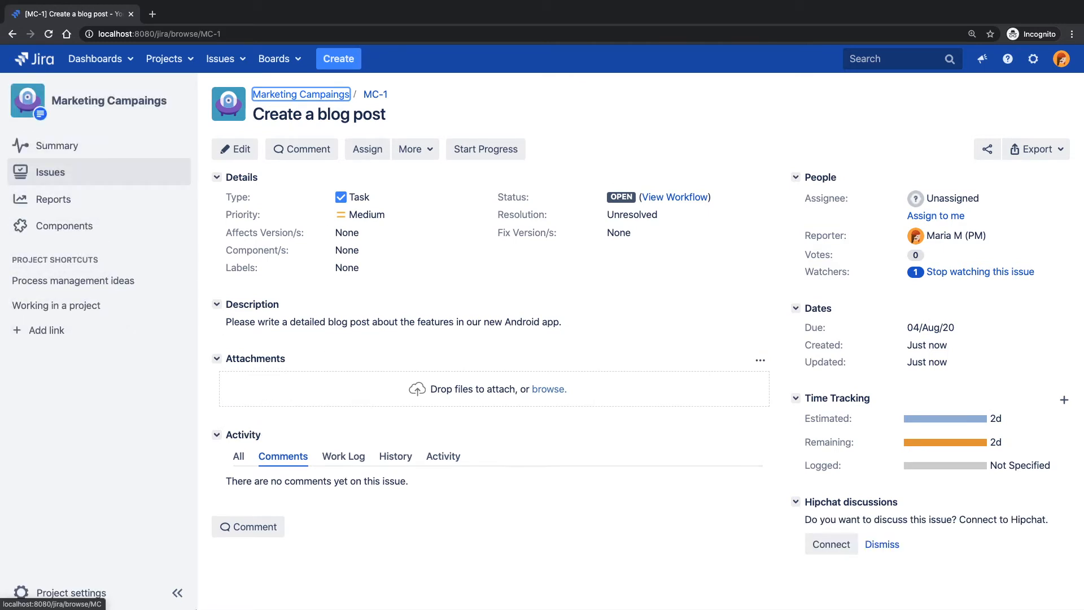
{"action": "left_click", "coordinate": [177, 593]}
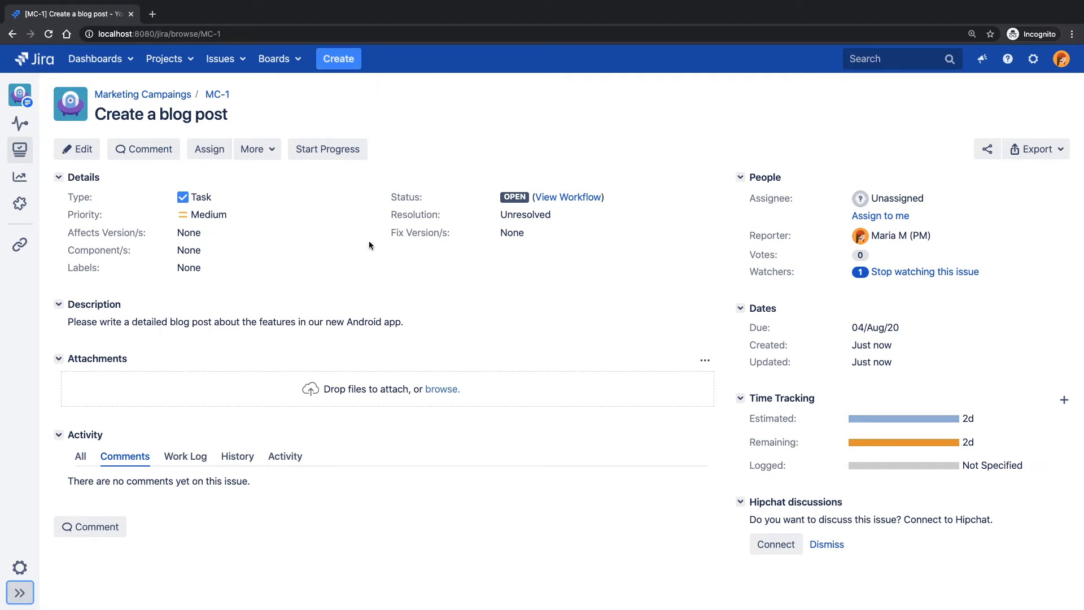
Edit the "Create a blog post" issue to set its component to Android and save the update.
{"action": "left_click", "coordinate": [79, 148]}
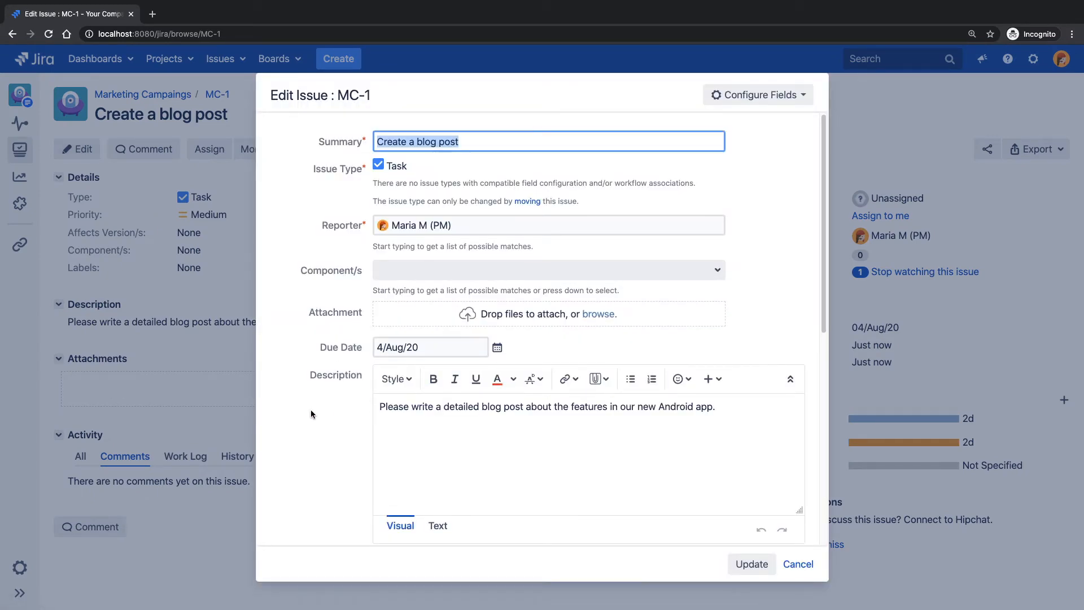
{"action": "scroll", "coordinate": [310, 409], "scroll_direction": "down", "scroll_amount": 7}
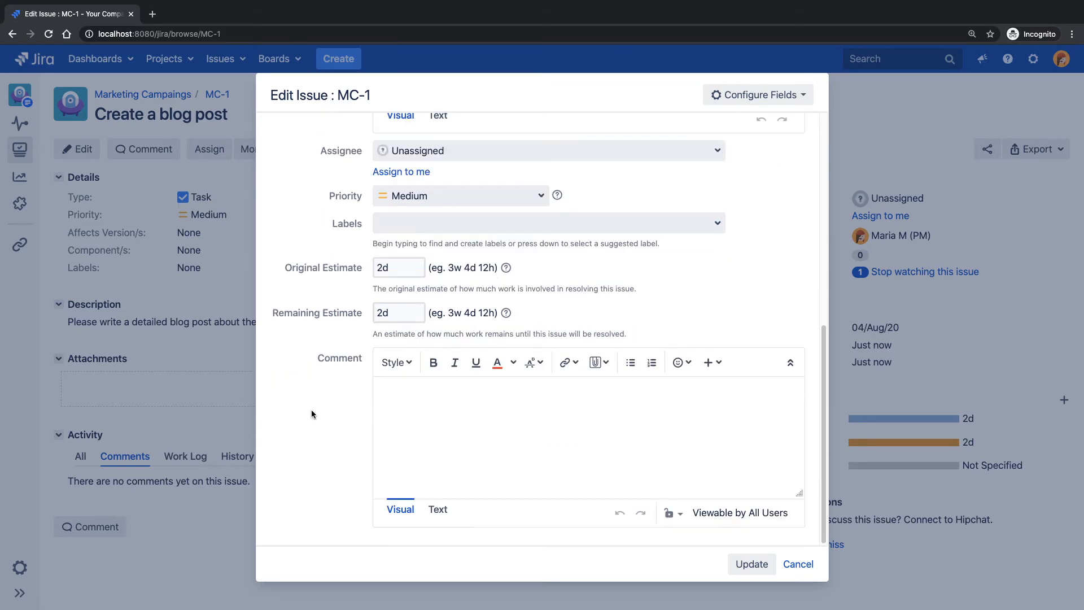
{"action": "scroll", "coordinate": [311, 413], "scroll_direction": "up", "scroll_amount": 6}
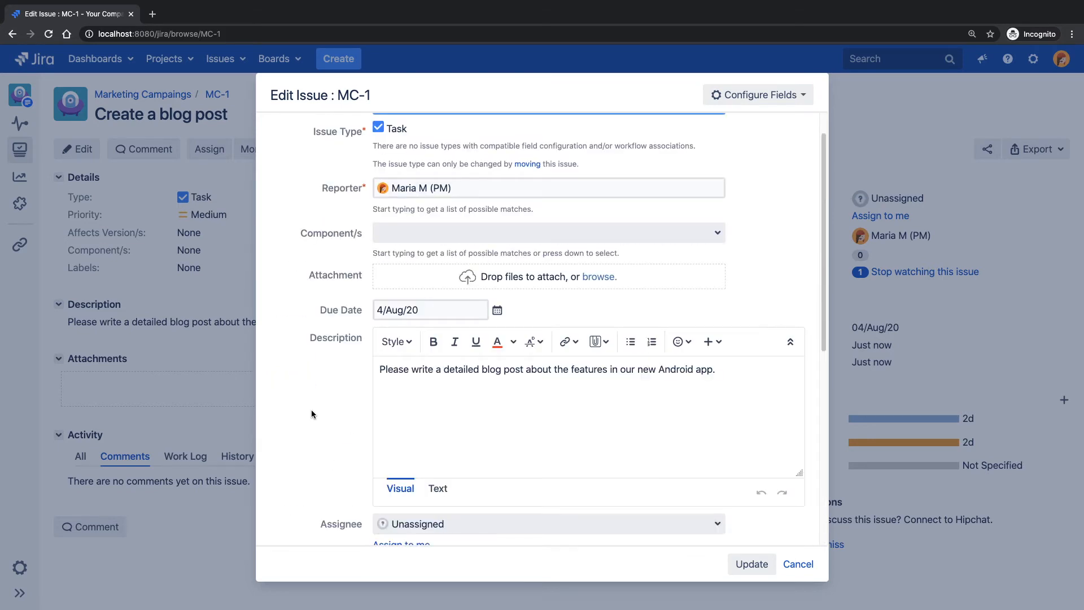
{"action": "left_click", "coordinate": [717, 233]}
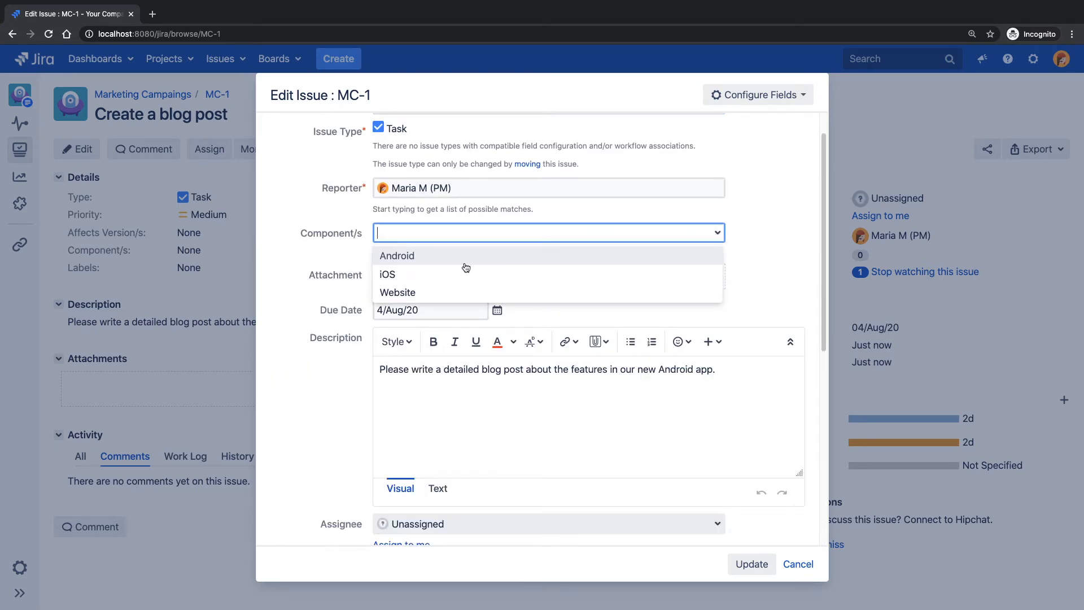
{"action": "left_click", "coordinate": [422, 257]}
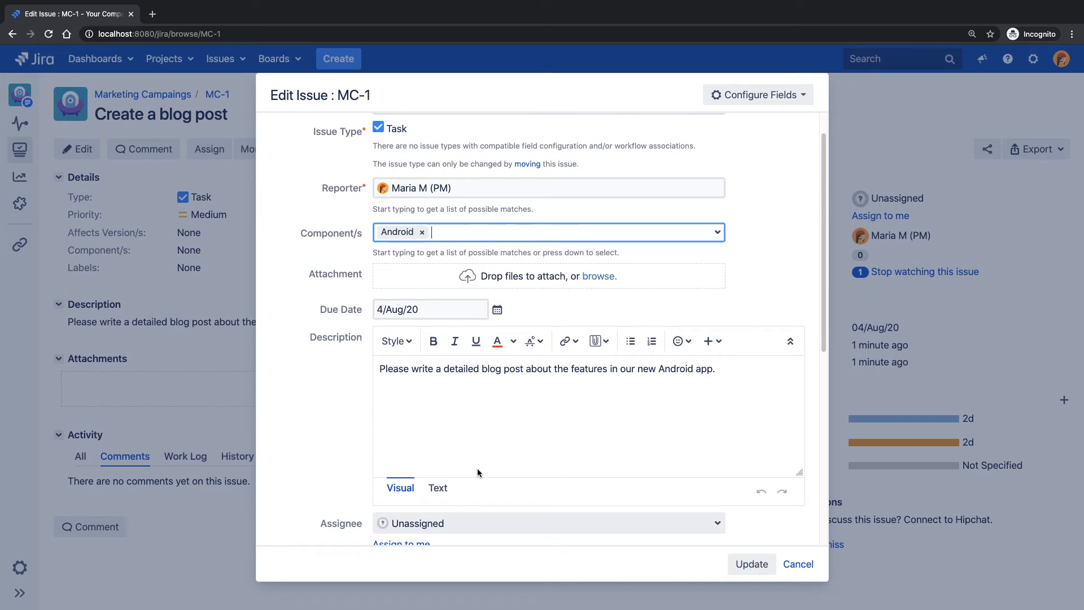
{"action": "left_click", "coordinate": [717, 232]}
{"action": "left_click", "coordinate": [752, 235]}
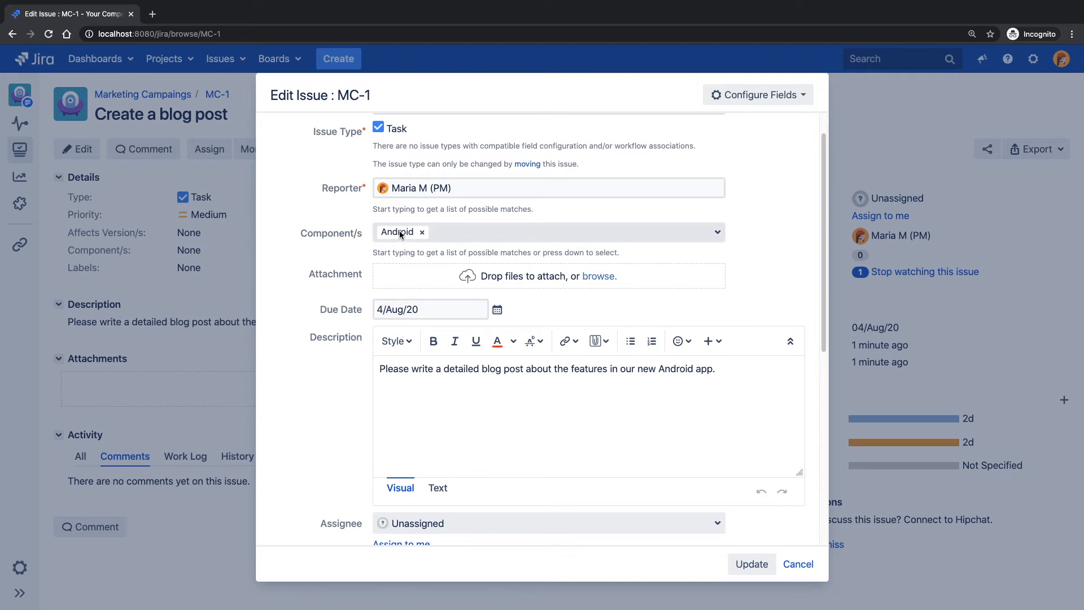
{"action": "scroll", "coordinate": [361, 339], "scroll_direction": "down", "scroll_amount": 3}
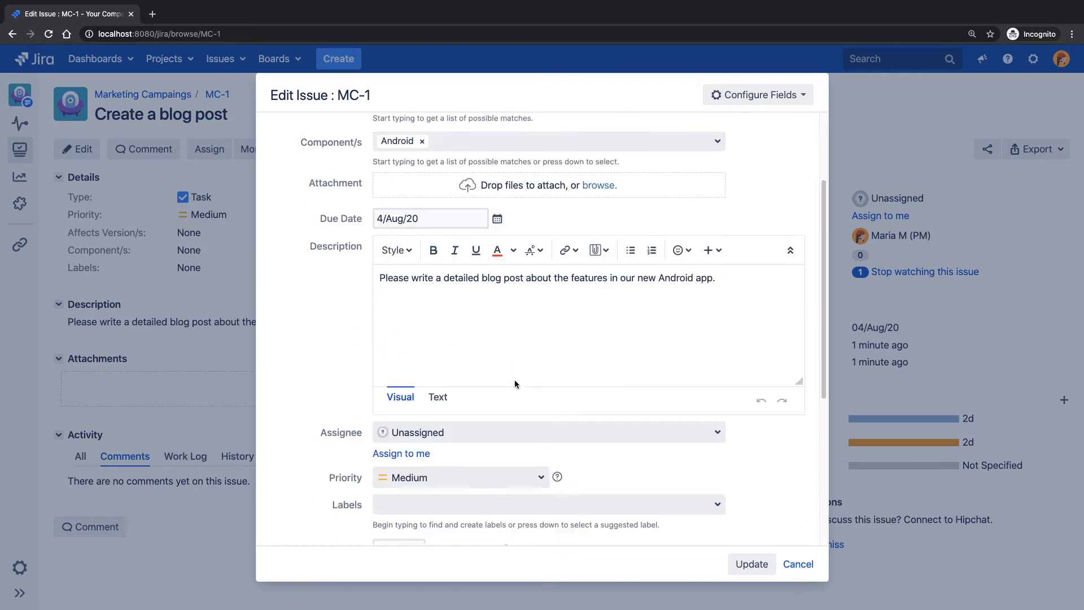
{"action": "scroll", "coordinate": [317, 390], "scroll_direction": "down", "scroll_amount": 3}
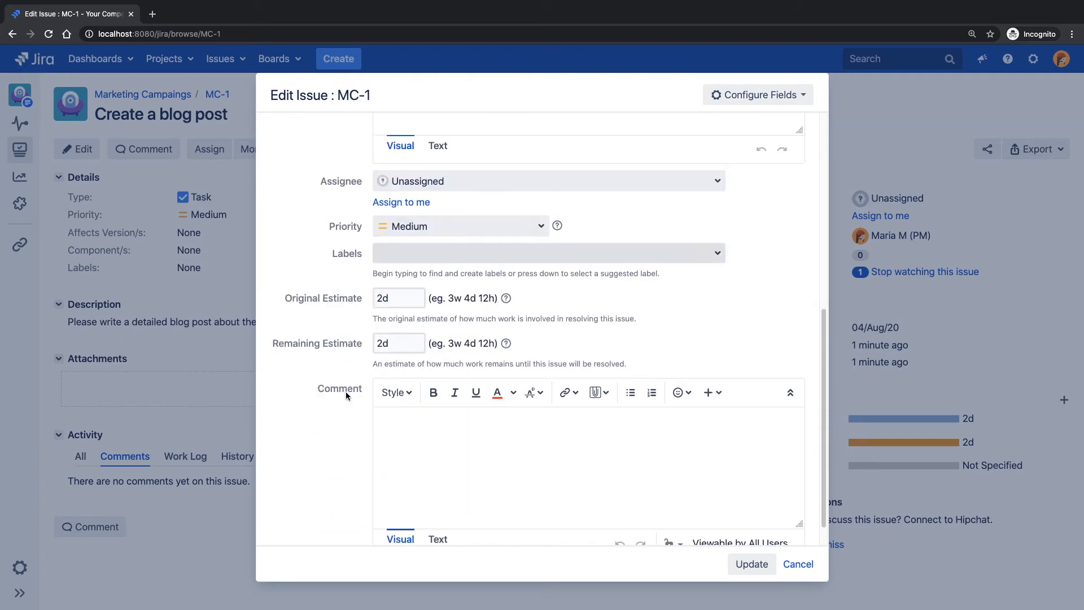
{"action": "scroll", "coordinate": [317, 405], "scroll_direction": "up", "scroll_amount": 6}
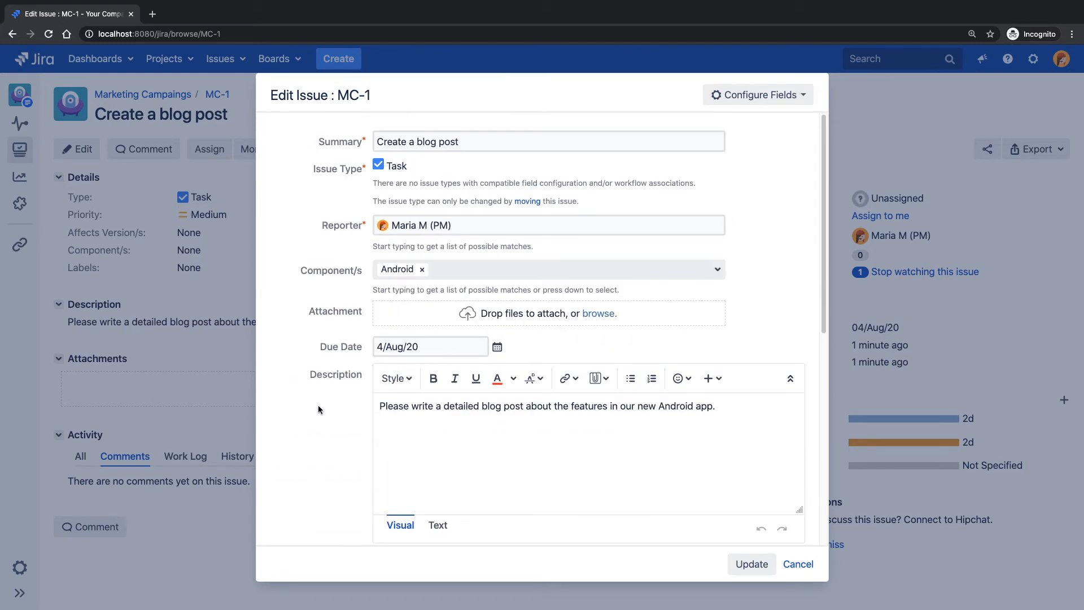
{"action": "left_click", "coordinate": [757, 566]}
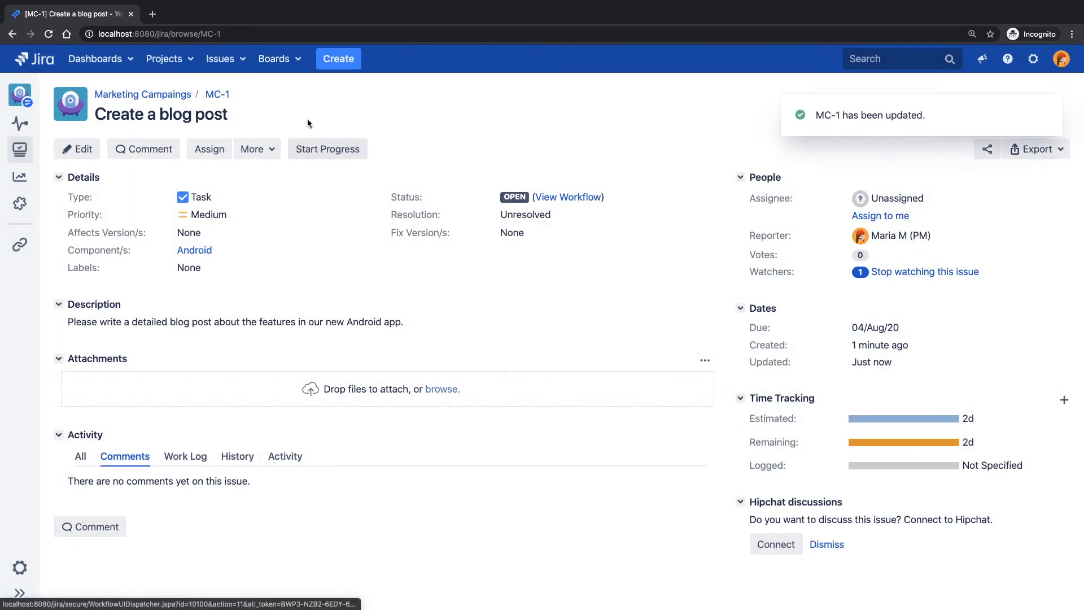
Open the Marketing Campaings project settings and review the project's versions.
{"action": "left_click", "coordinate": [348, 62]}
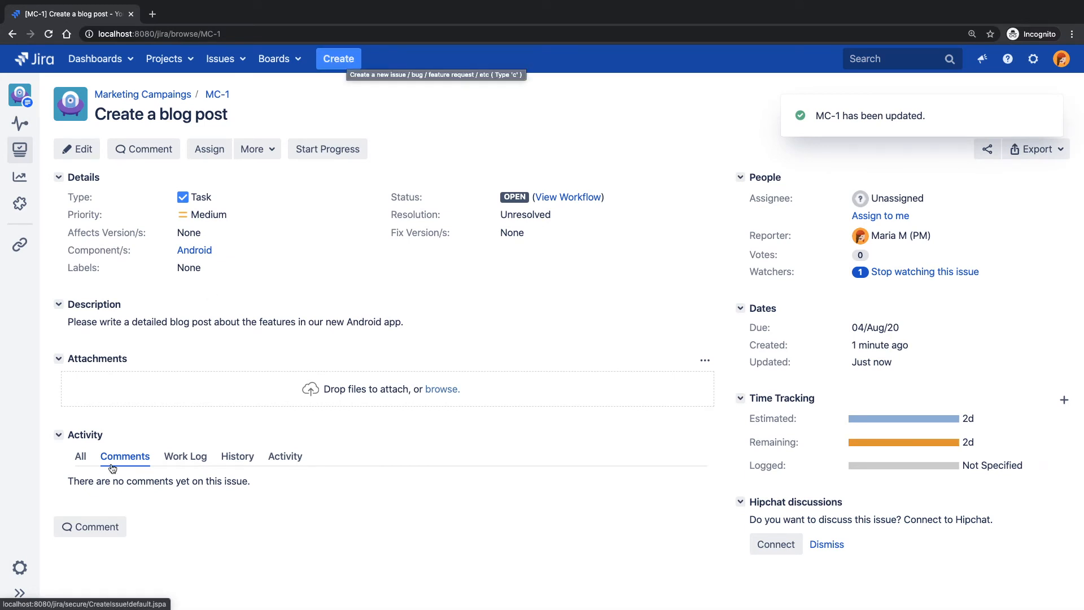
{"action": "left_click", "coordinate": [20, 593]}
{"action": "left_click", "coordinate": [44, 595]}
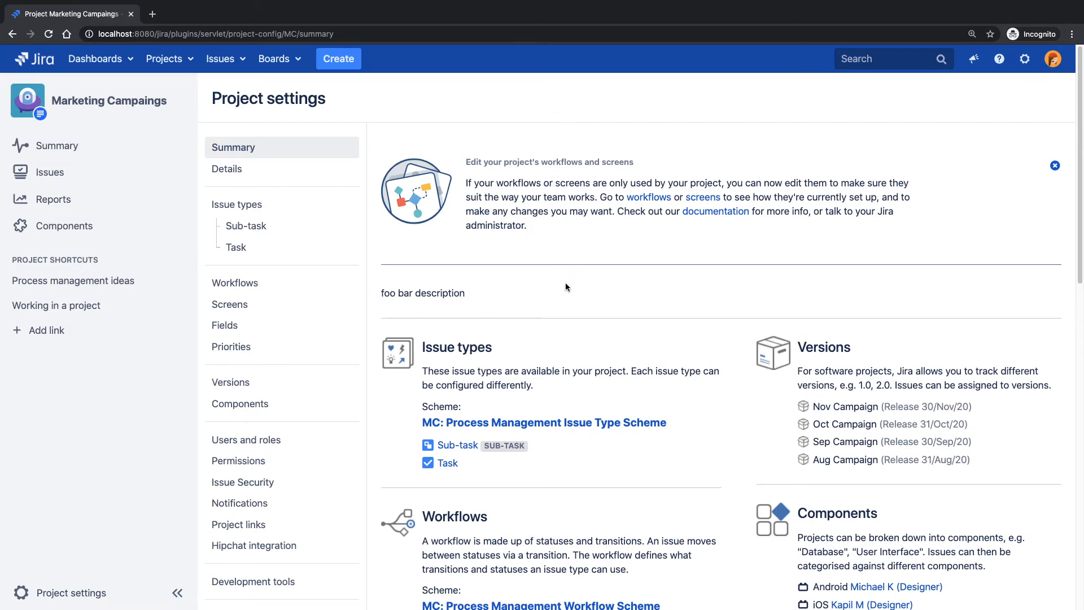
{"action": "scroll", "coordinate": [566, 286], "scroll_direction": "down", "scroll_amount": 3}
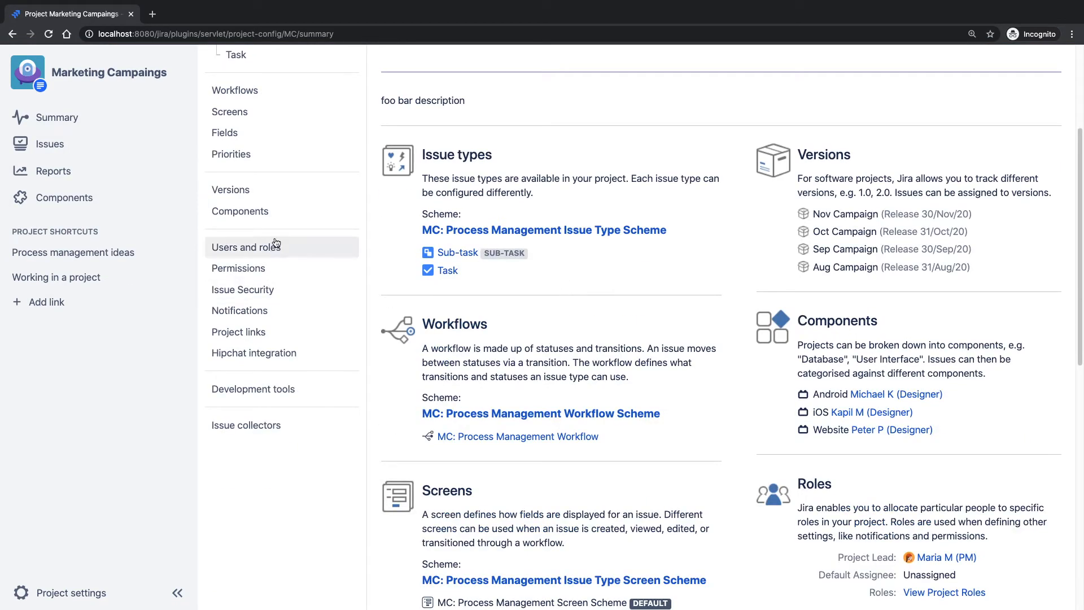
{"action": "left_click", "coordinate": [250, 192]}
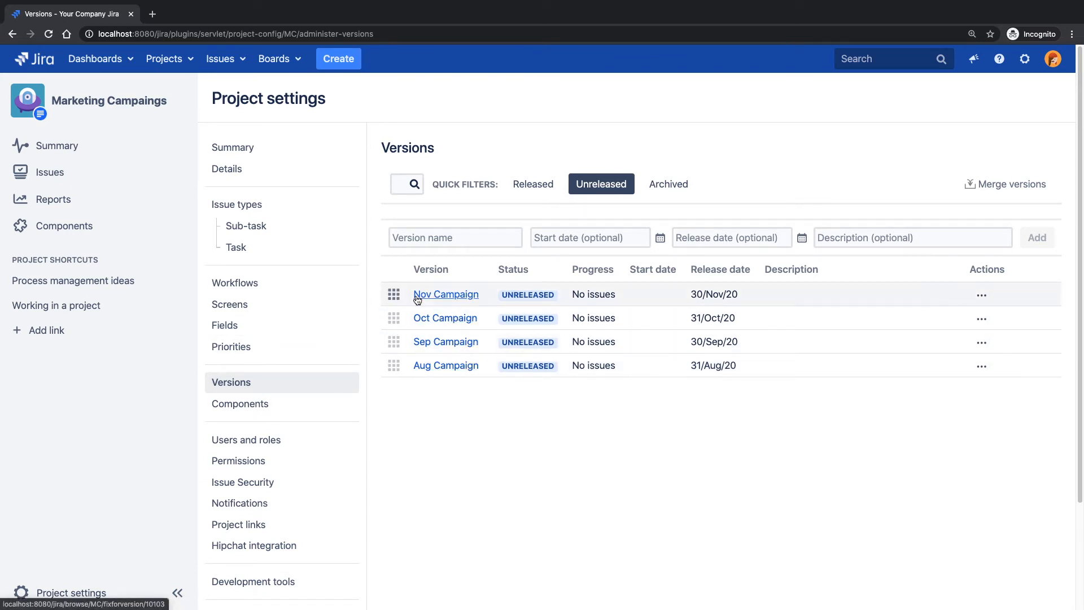
Open the "MC: Process Management Create Issue Screen" from the project's screen settings.
{"action": "left_click", "coordinate": [241, 305]}
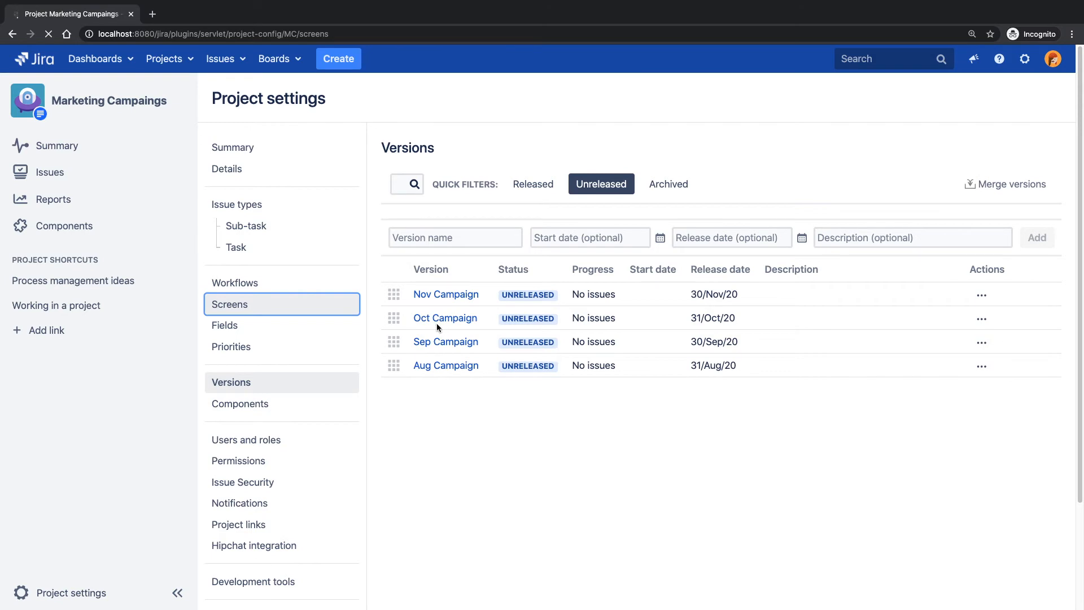
{"action": "scroll", "coordinate": [507, 341], "scroll_direction": "down", "scroll_amount": 2}
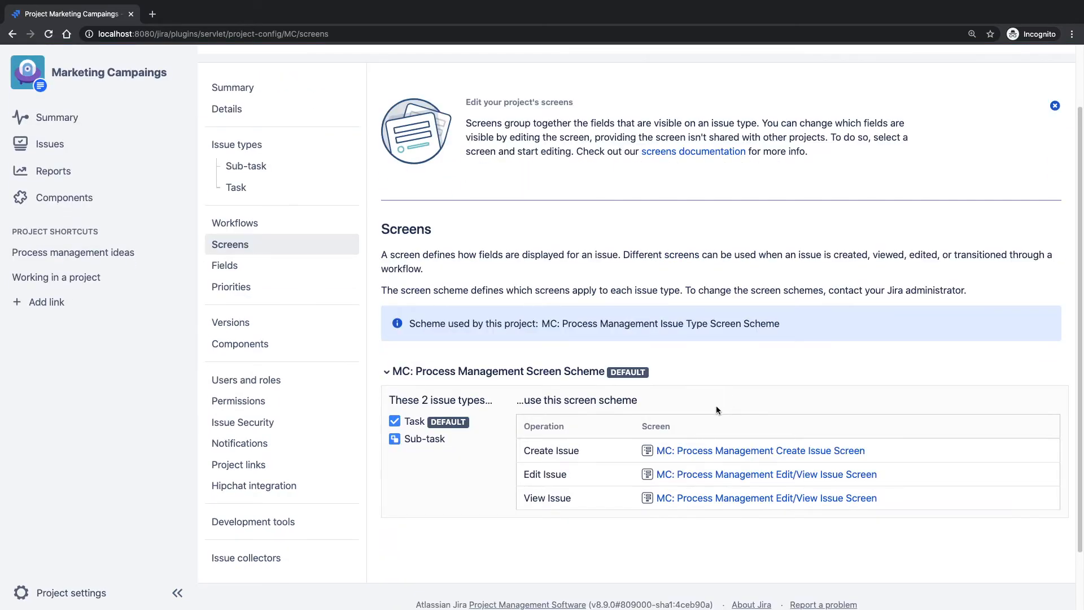
{"action": "scroll", "coordinate": [757, 408], "scroll_direction": "down", "scroll_amount": 2}
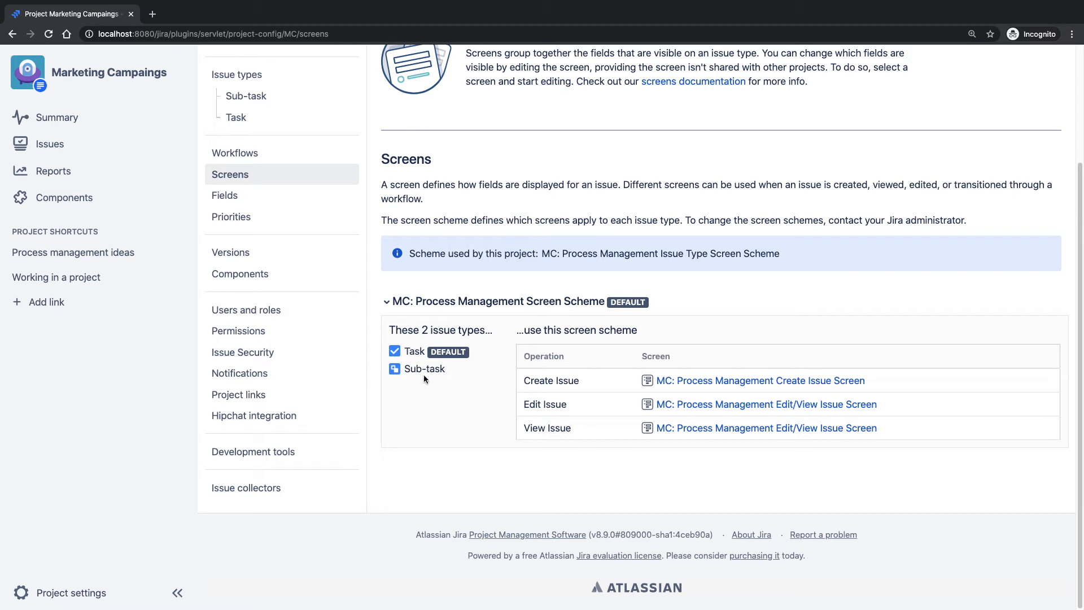
{"action": "left_click", "coordinate": [729, 384]}
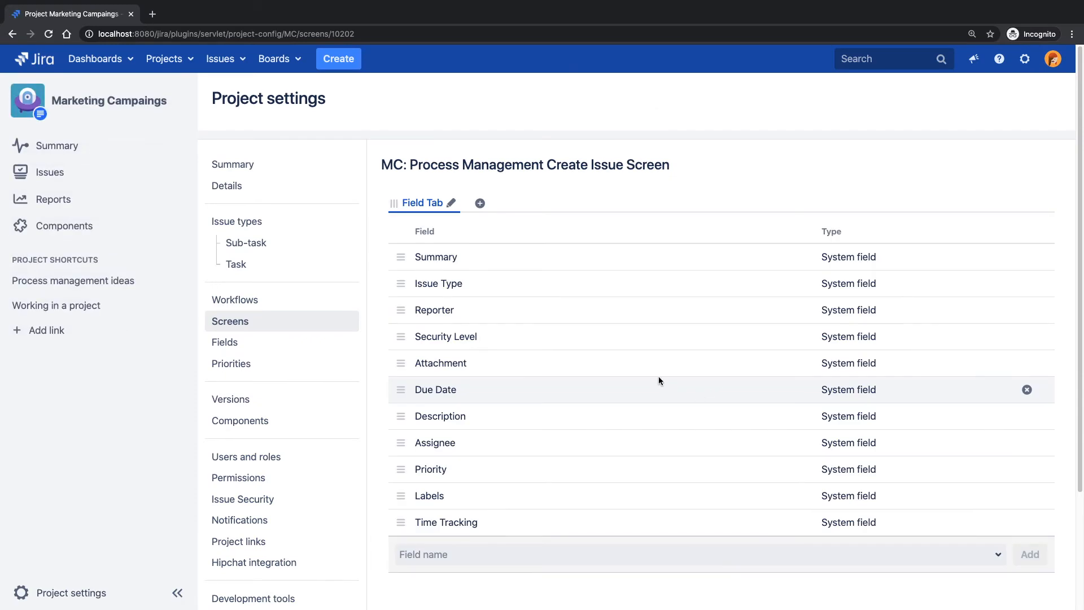
Examine the list of fields available for adding to the create issue screen.
{"action": "left_click", "coordinate": [453, 552]}
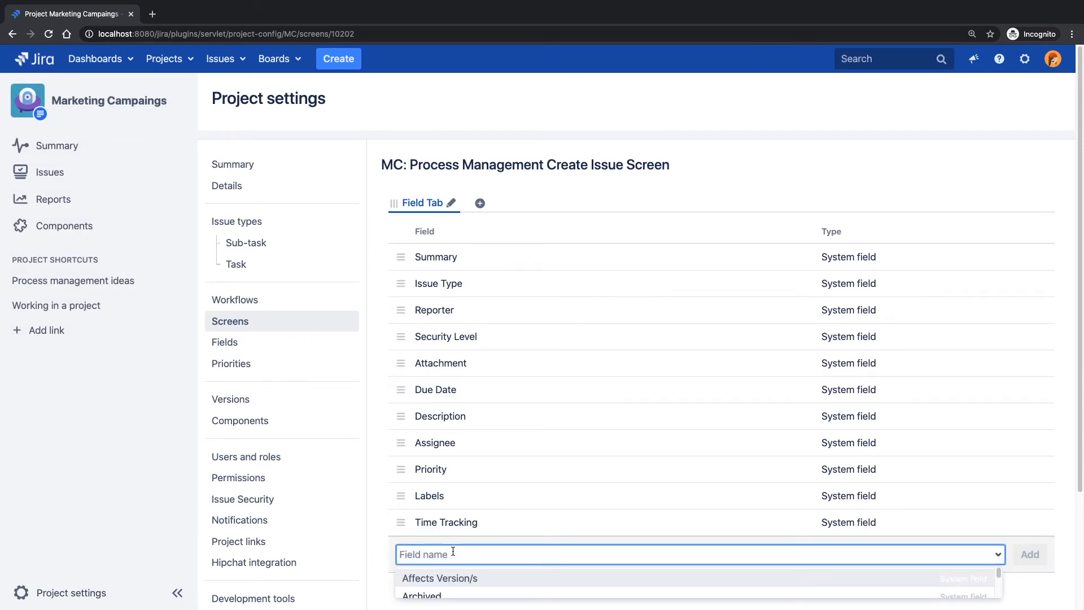
{"action": "scroll", "coordinate": [408, 444], "scroll_direction": "down", "scroll_amount": 3}
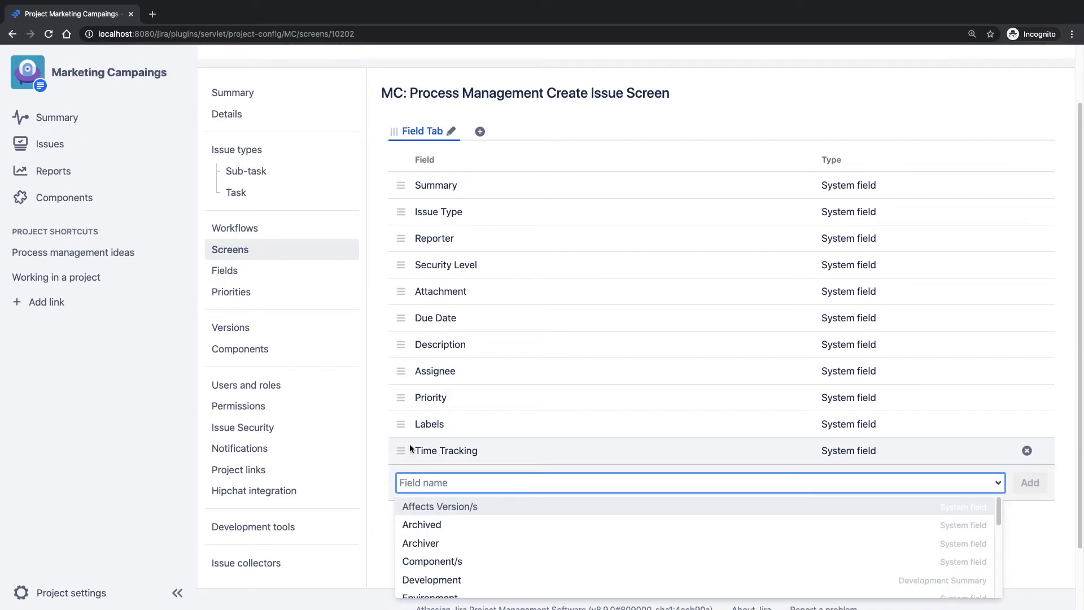
{"action": "scroll", "coordinate": [411, 448], "scroll_direction": "down", "scroll_amount": 3}
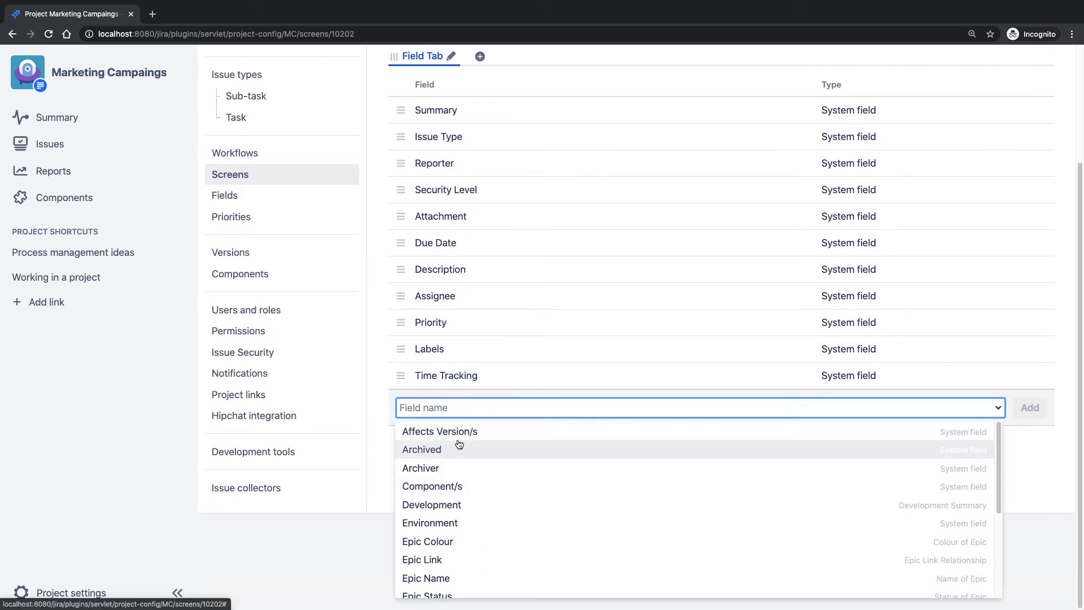
{"action": "scroll", "coordinate": [349, 432], "scroll_direction": "up", "scroll_amount": 6}
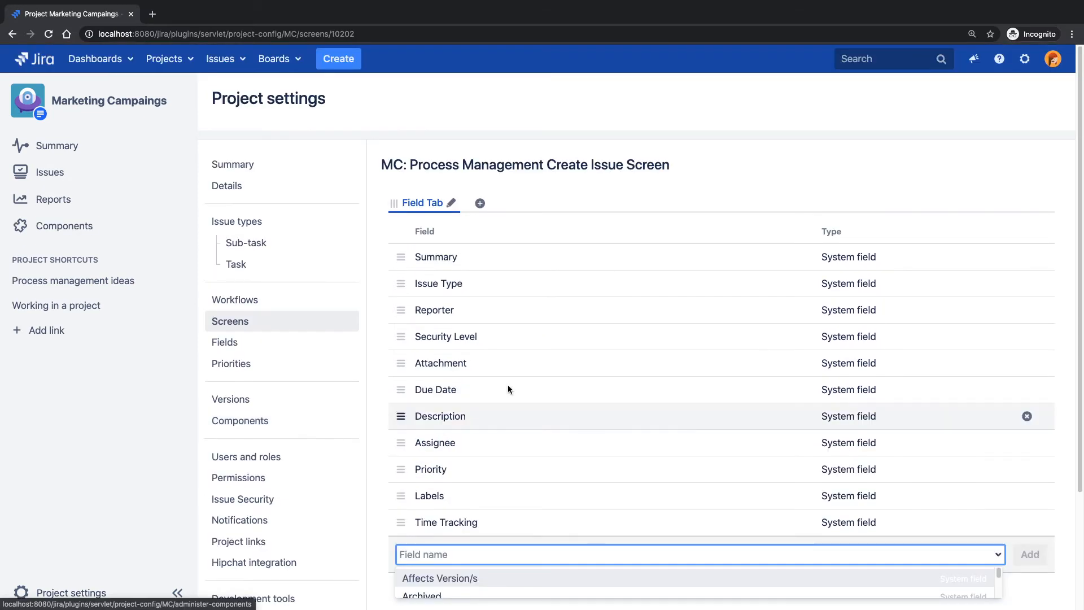
{"action": "left_click", "coordinate": [1035, 64]}
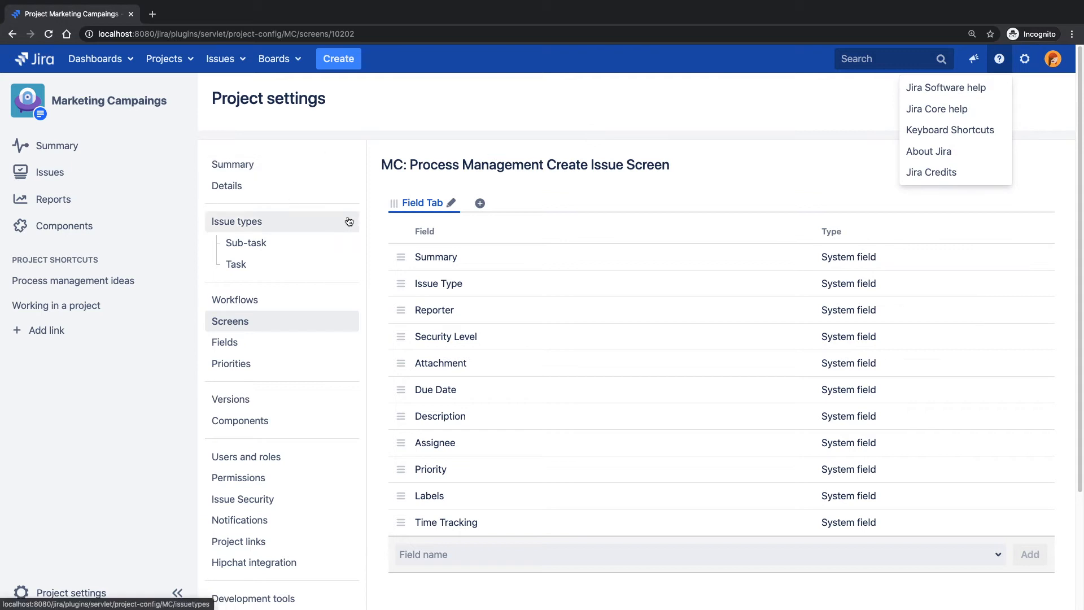
Add the Affects Version/s field to the create issue screen.
{"action": "scroll", "coordinate": [379, 242], "scroll_direction": "down", "scroll_amount": 3}
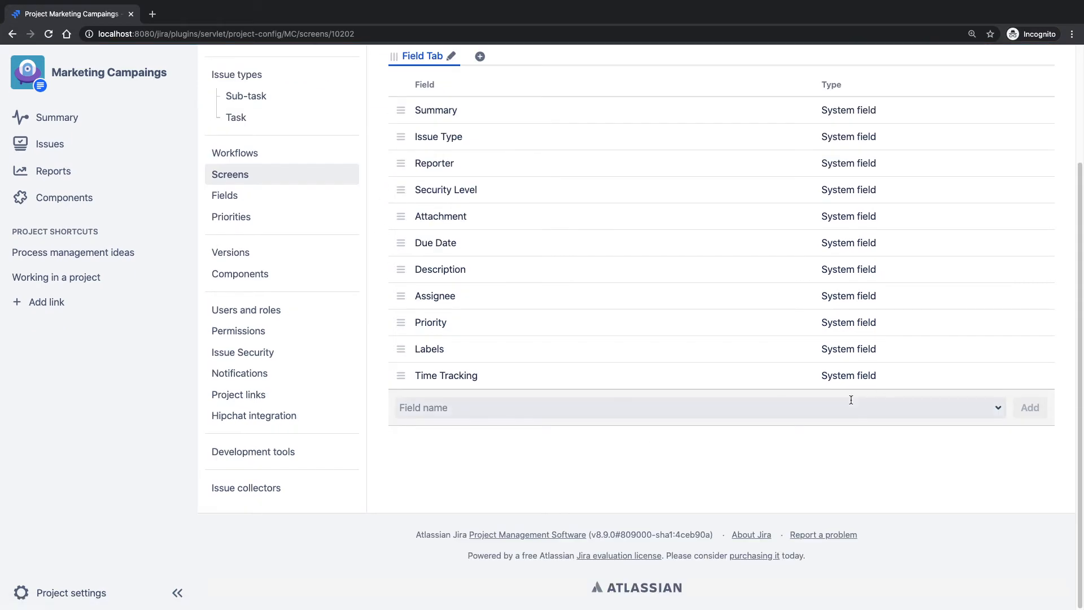
{"action": "left_click", "coordinate": [581, 409]}
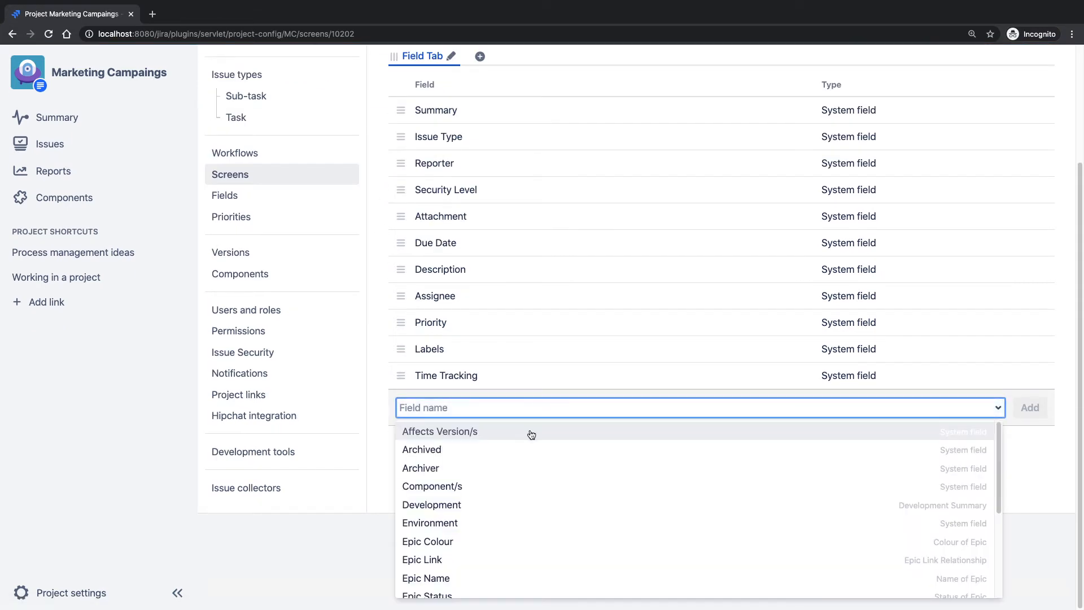
{"action": "type", "text": "ver"}
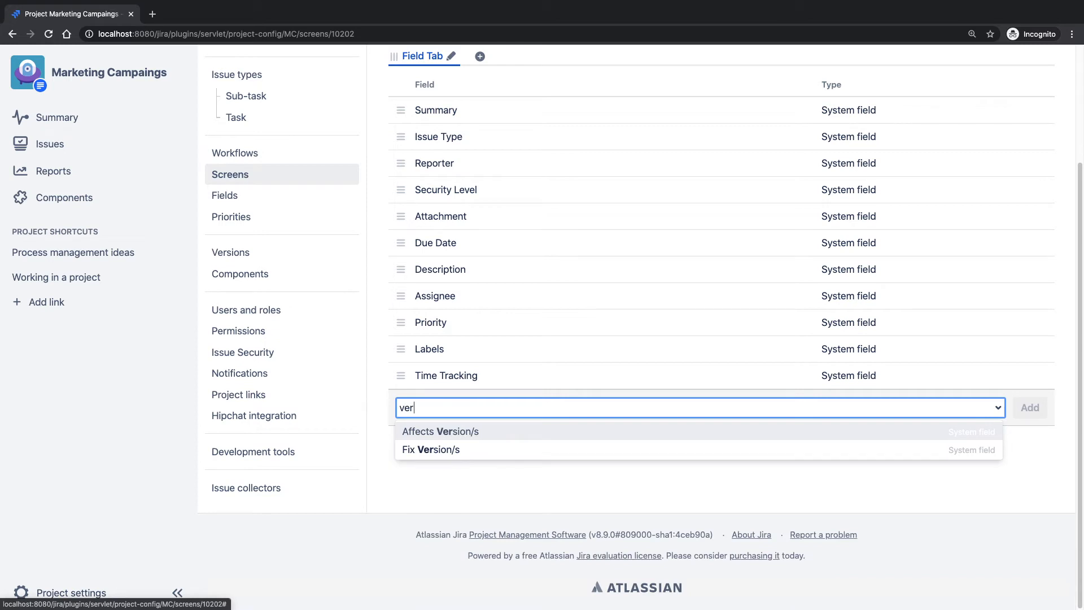
{"action": "key", "text": "Down"}
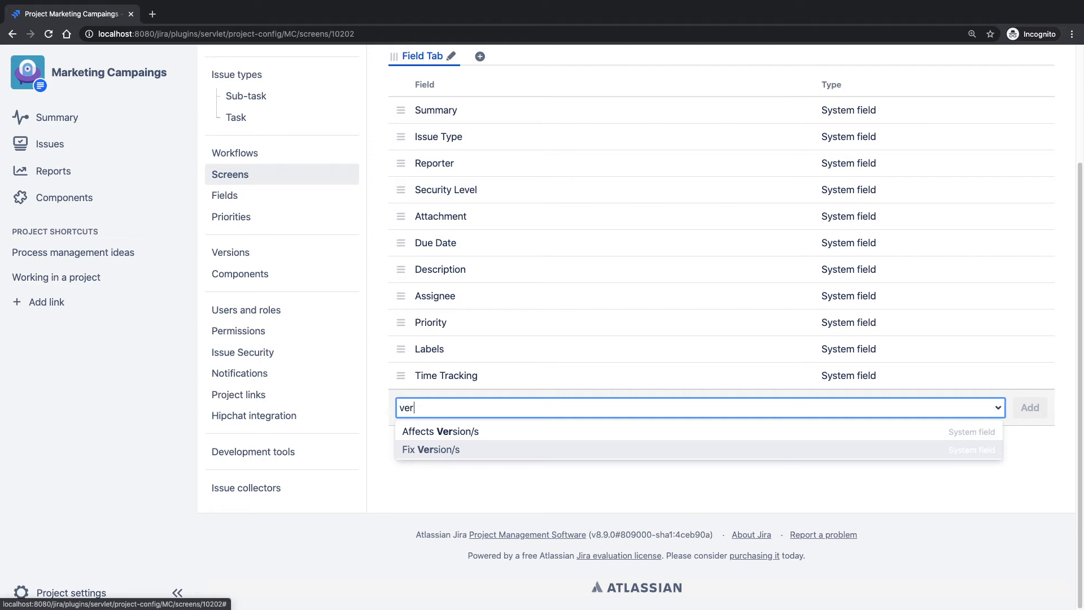
{"action": "key", "text": "Up"}
{"action": "key", "text": "Return"}
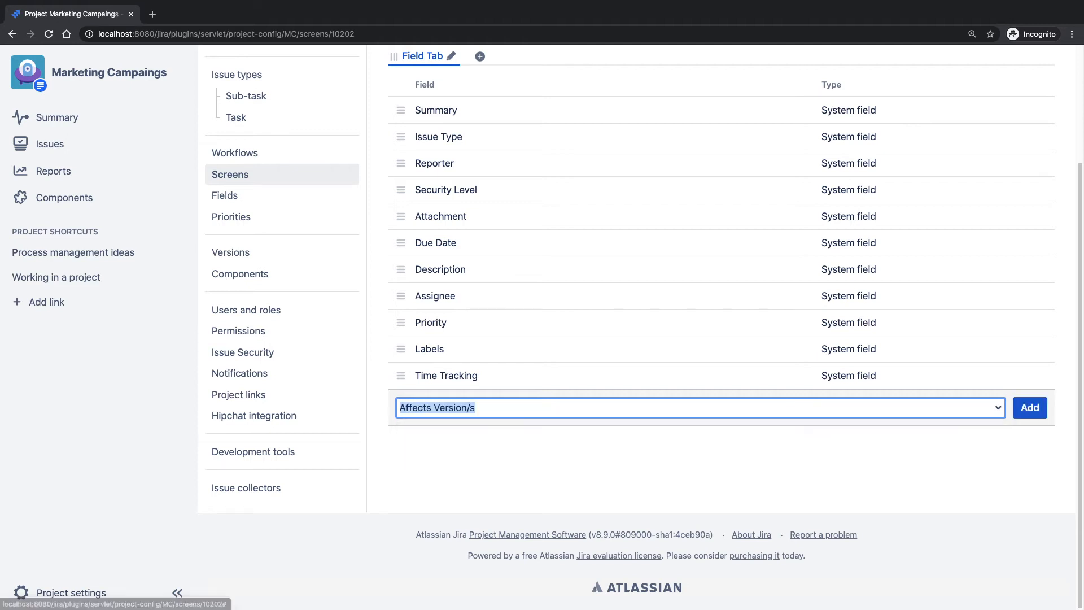
{"action": "left_click", "coordinate": [1030, 407]}
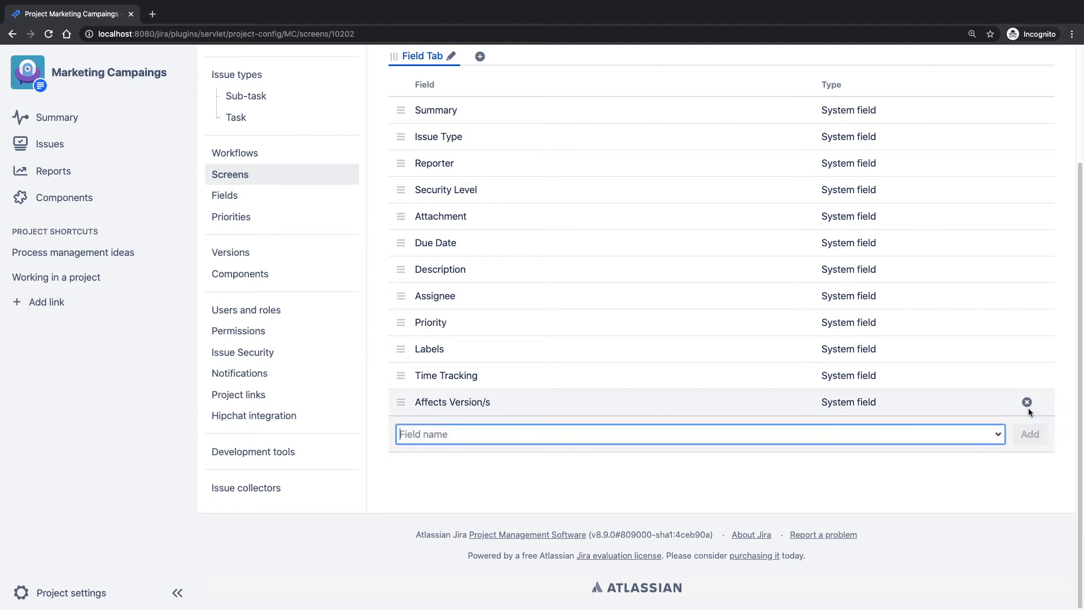
Add the Fix Version/s field to the create issue screen.
{"action": "left_click", "coordinate": [421, 433]}
{"action": "type", "text": "fi"}
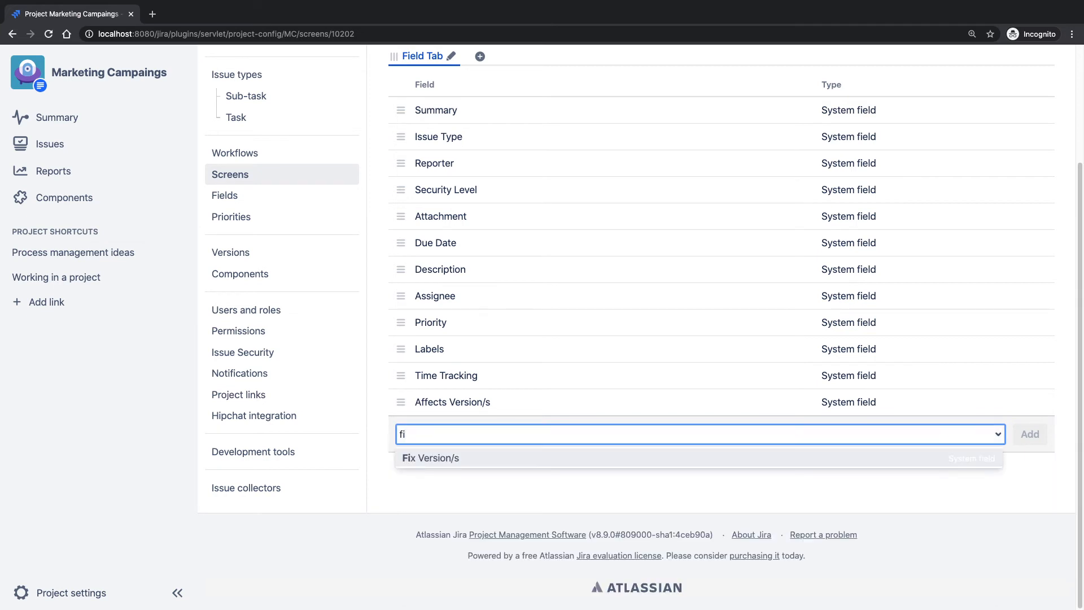
{"action": "left_click", "coordinate": [424, 457]}
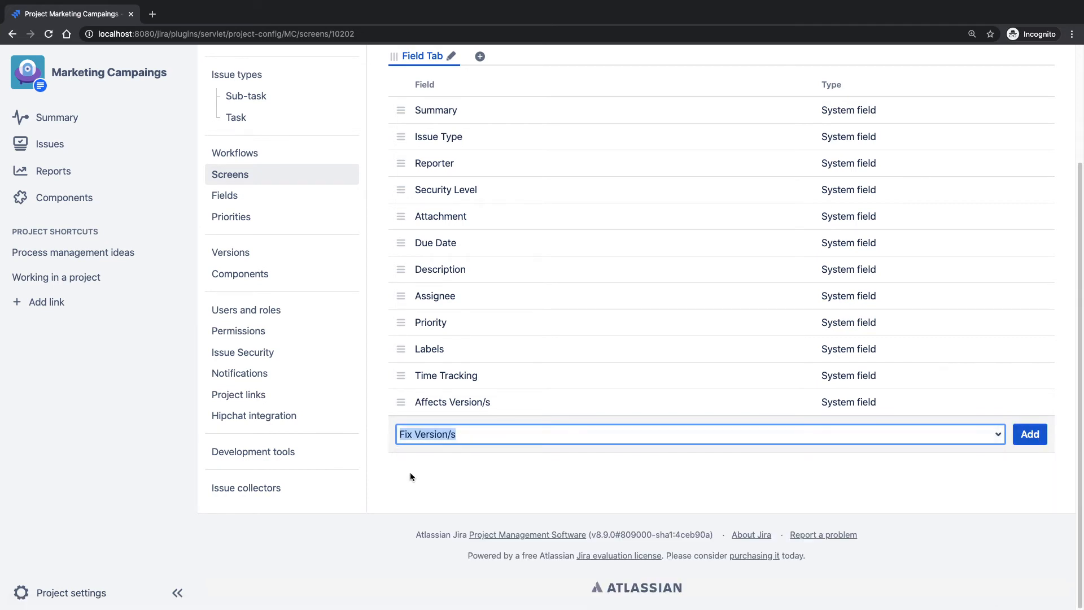
{"action": "left_click", "coordinate": [1030, 438]}
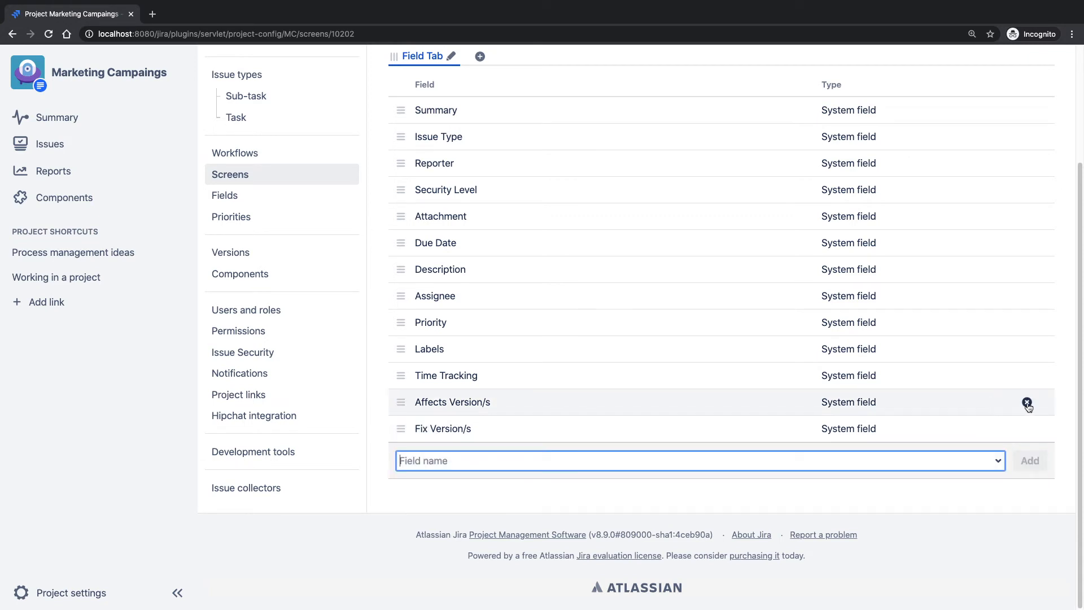
Remove the Affects Version/s field from the create issue screen and return to the project's screens overview.
{"action": "left_click", "coordinate": [1026, 402]}
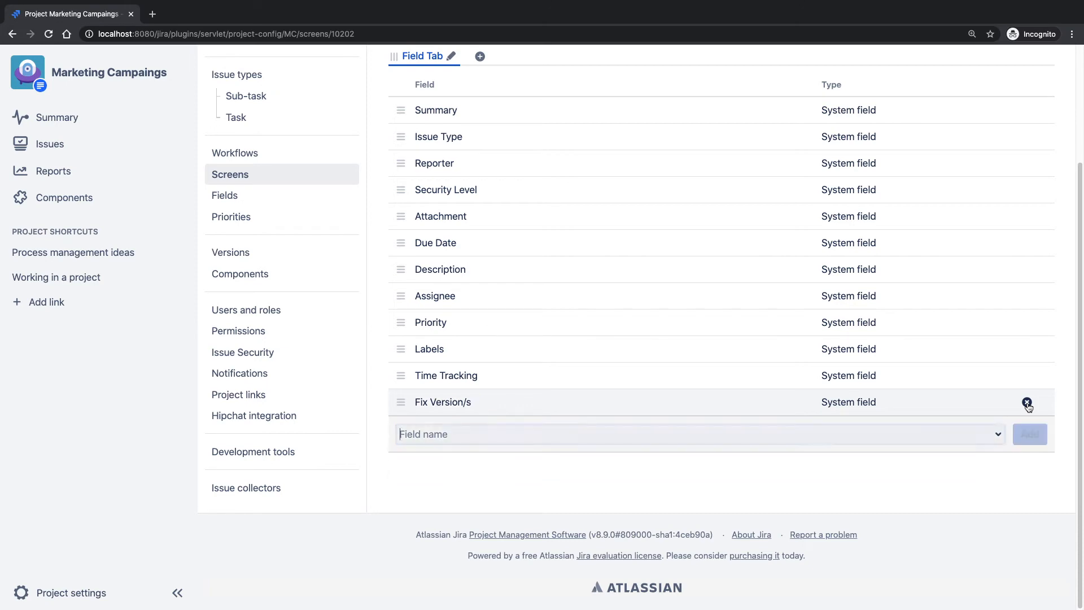
{"action": "scroll", "coordinate": [517, 409], "scroll_direction": "up", "scroll_amount": 3}
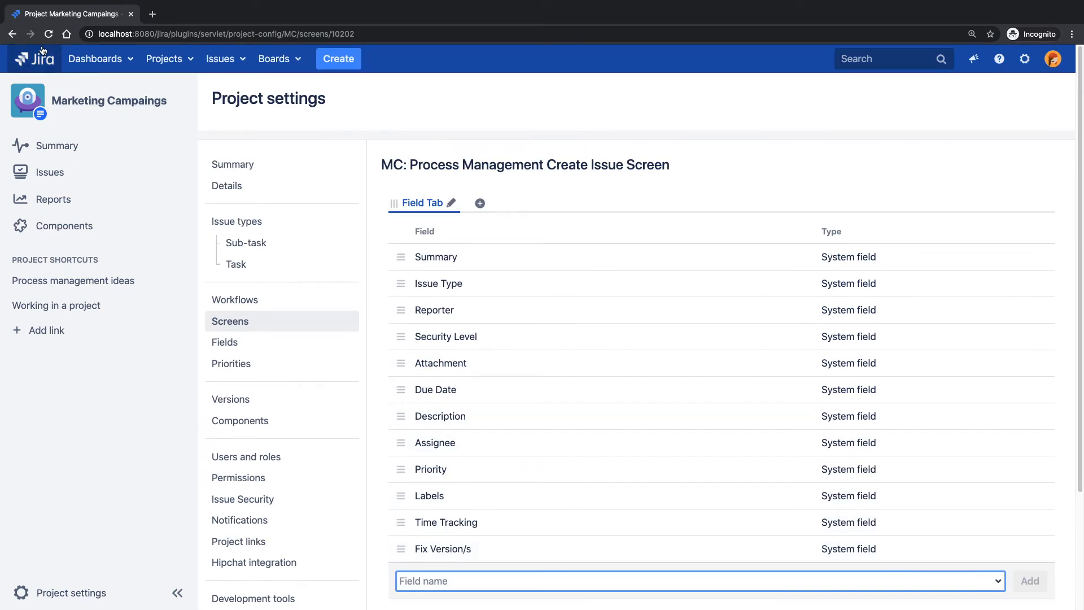
{"action": "left_click", "coordinate": [12, 34]}
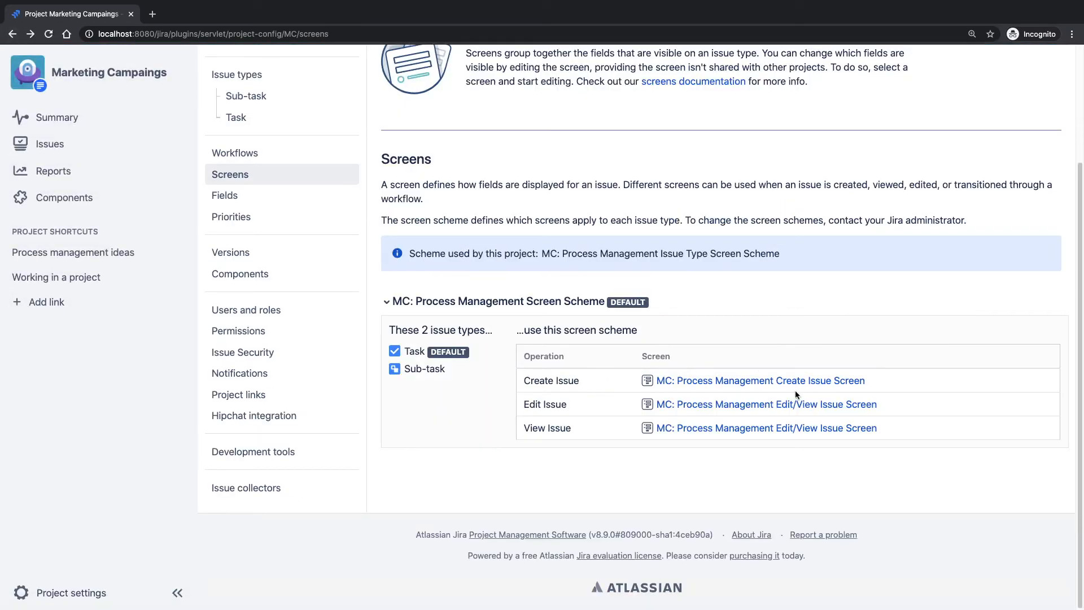
Add the Fix Version/s field to the MC: Process Management Edit/View Issue Screen.
{"action": "left_click", "coordinate": [772, 428]}
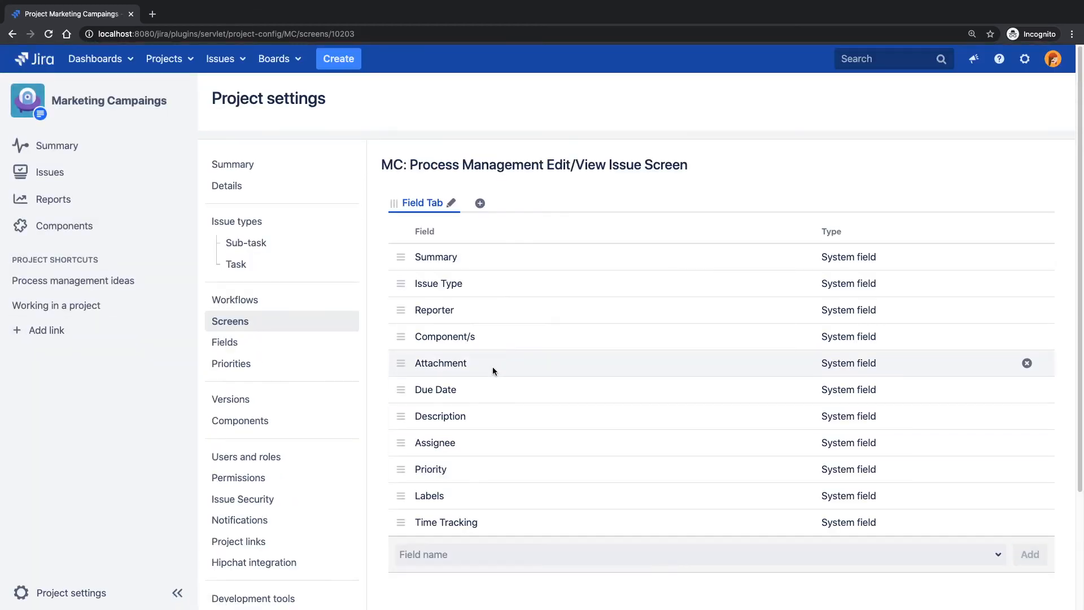
{"action": "left_click_drag", "start_coordinate": [549, 159], "coordinate": [653, 164]}
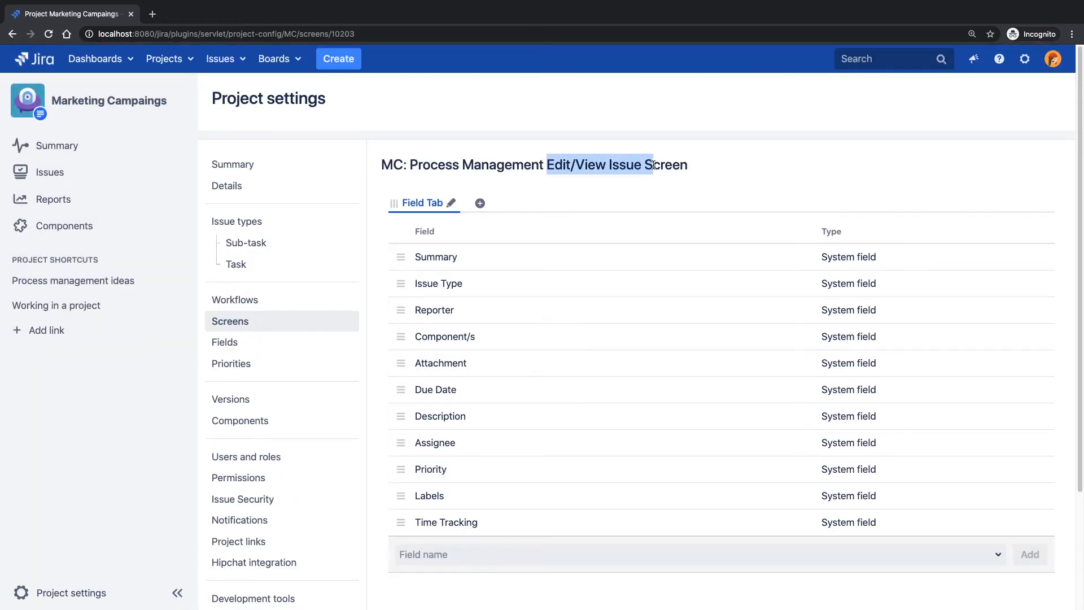
{"action": "left_click", "coordinate": [463, 557]}
{"action": "type", "text": "ver"}
{"action": "left_click", "coordinate": [463, 581]}
{"action": "scroll", "coordinate": [548, 455], "scroll_direction": "down", "scroll_amount": 2}
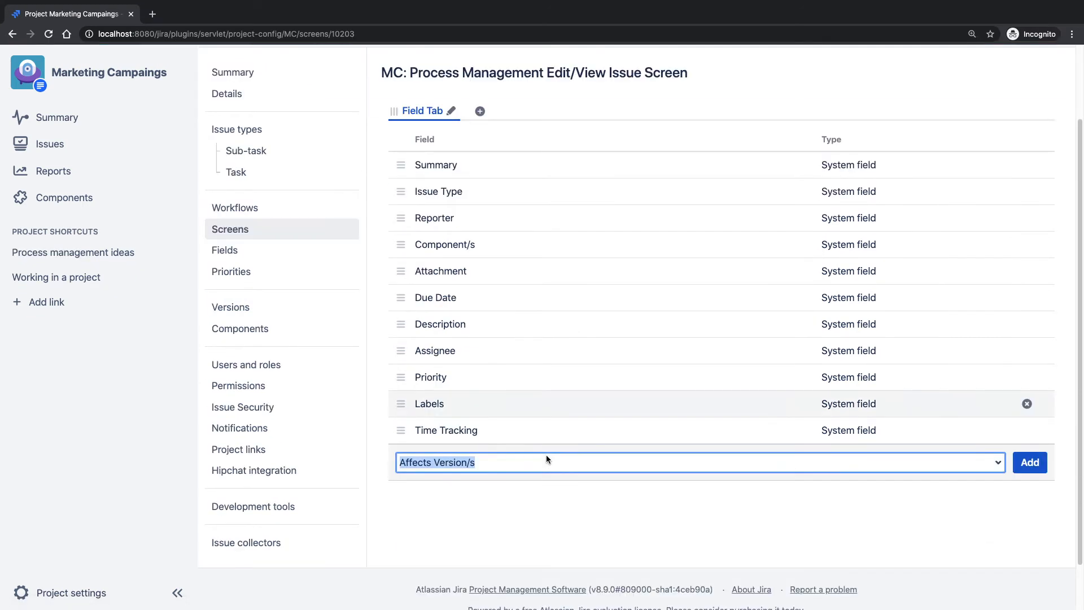
{"action": "type", "text": "fix"}
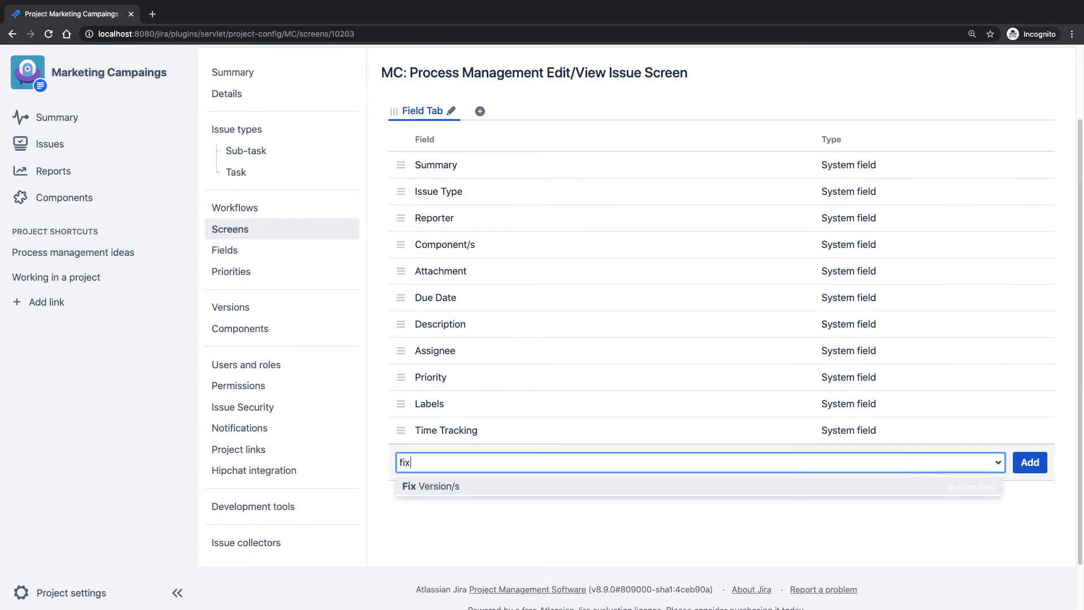
{"action": "key", "text": "Return"}
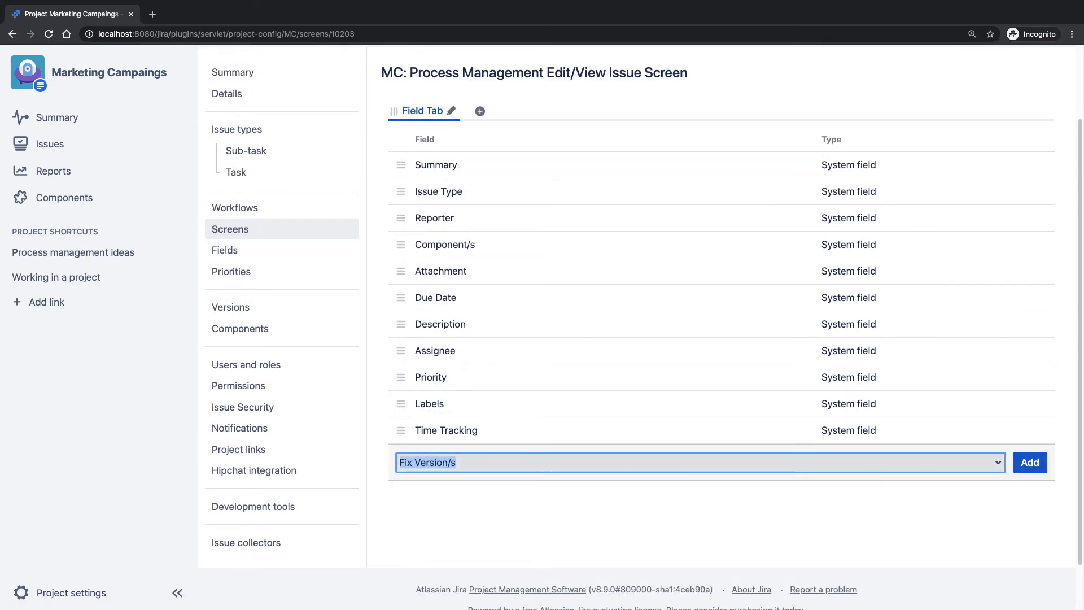
{"action": "left_click", "coordinate": [1030, 461]}
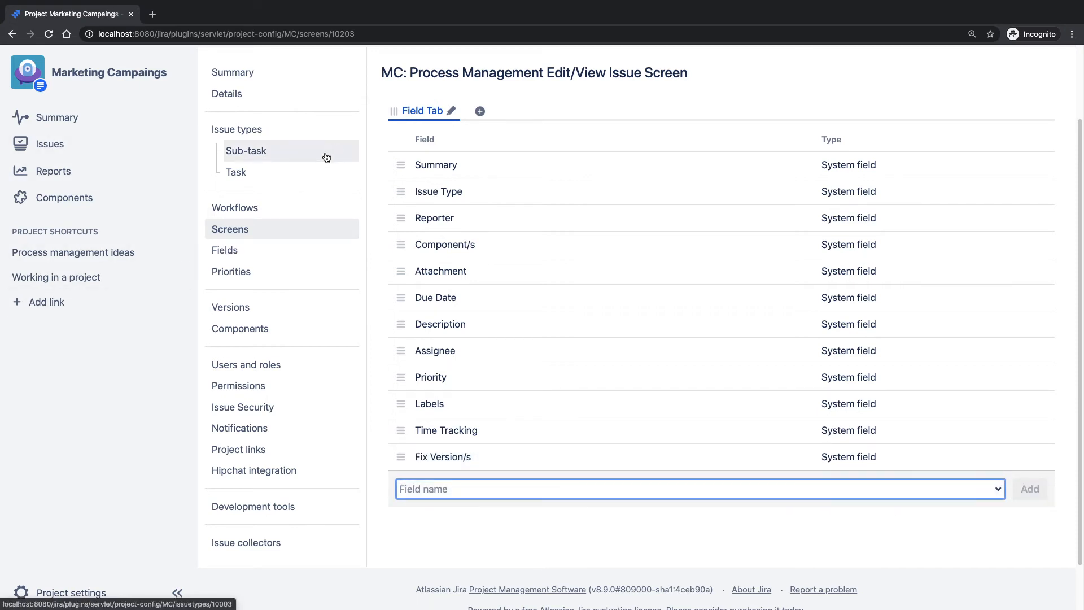
View the project's field configuration, notification and workflow settings.
{"action": "left_click", "coordinate": [279, 258]}
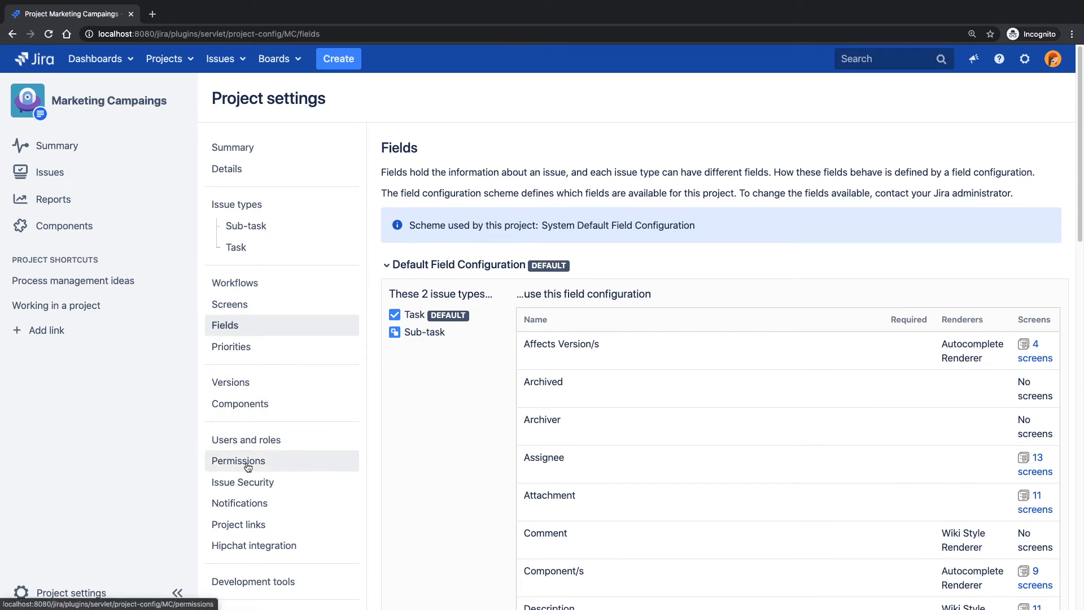
{"action": "left_click", "coordinate": [254, 503]}
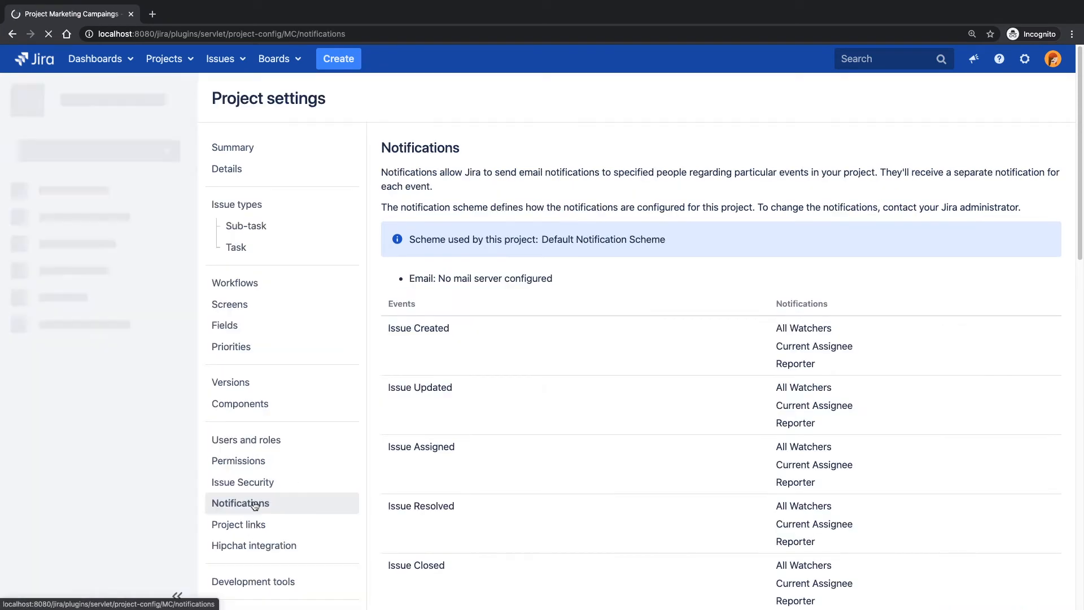
{"action": "left_click", "coordinate": [251, 284]}
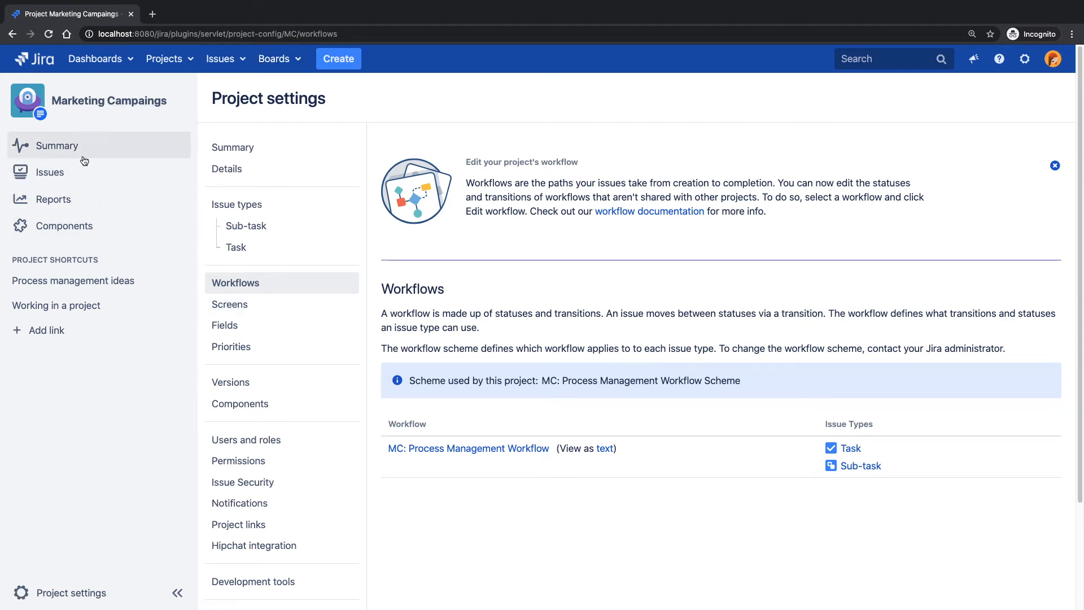
Edit the blog post task from the project's open issues, setting its Fix Version/s to Aug Campaign, and save the update.
{"action": "left_click", "coordinate": [71, 174]}
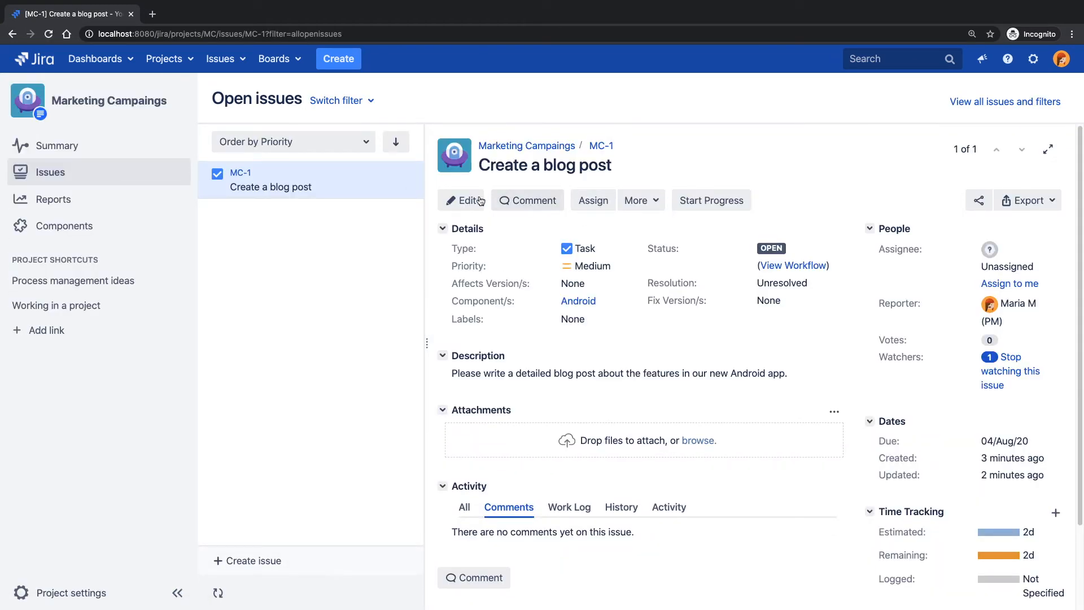
{"action": "left_click", "coordinate": [462, 205]}
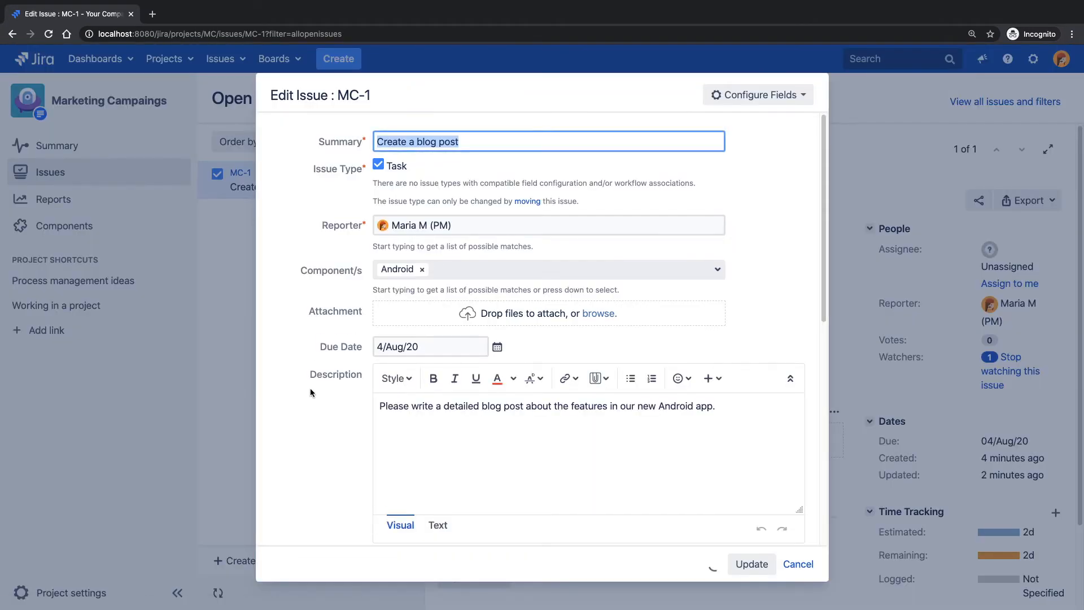
{"action": "scroll", "coordinate": [310, 388], "scroll_direction": "down", "scroll_amount": 8}
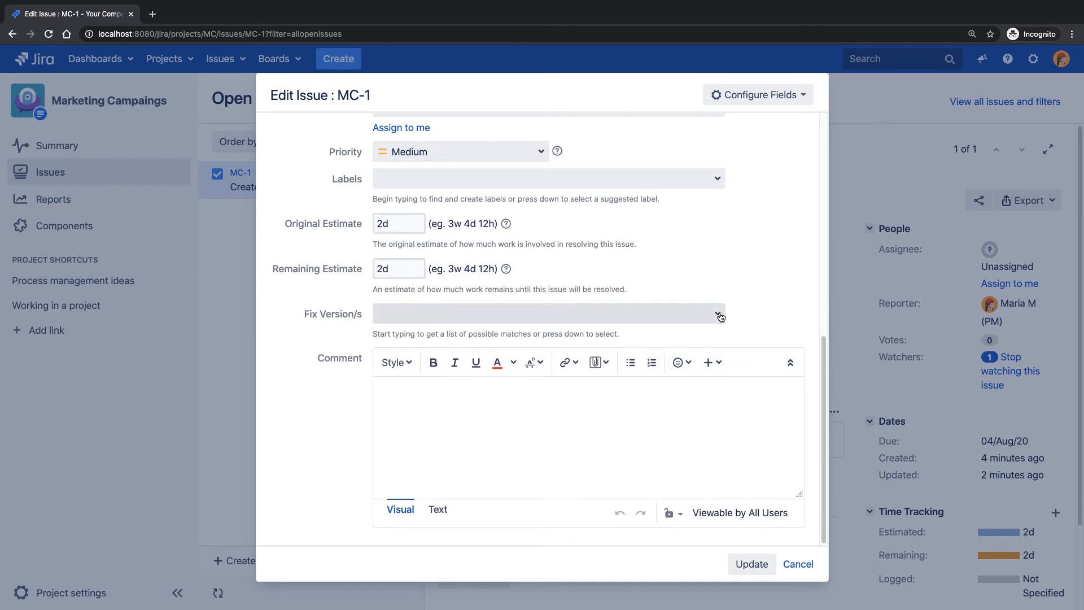
{"action": "scroll", "coordinate": [728, 323], "scroll_direction": "up", "scroll_amount": 8}
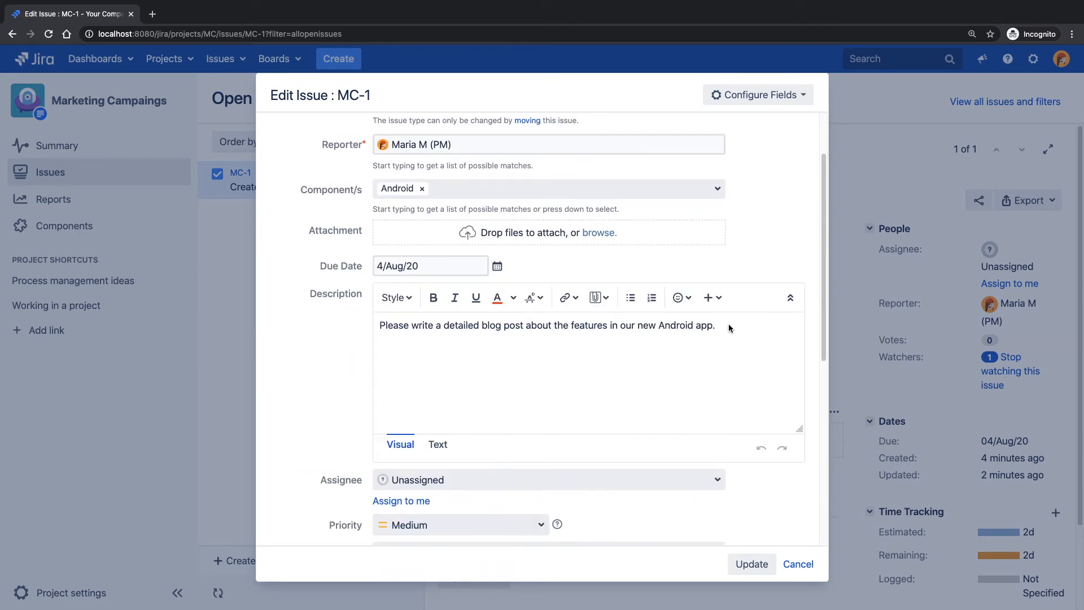
{"action": "triple_click", "coordinate": [600, 406]}
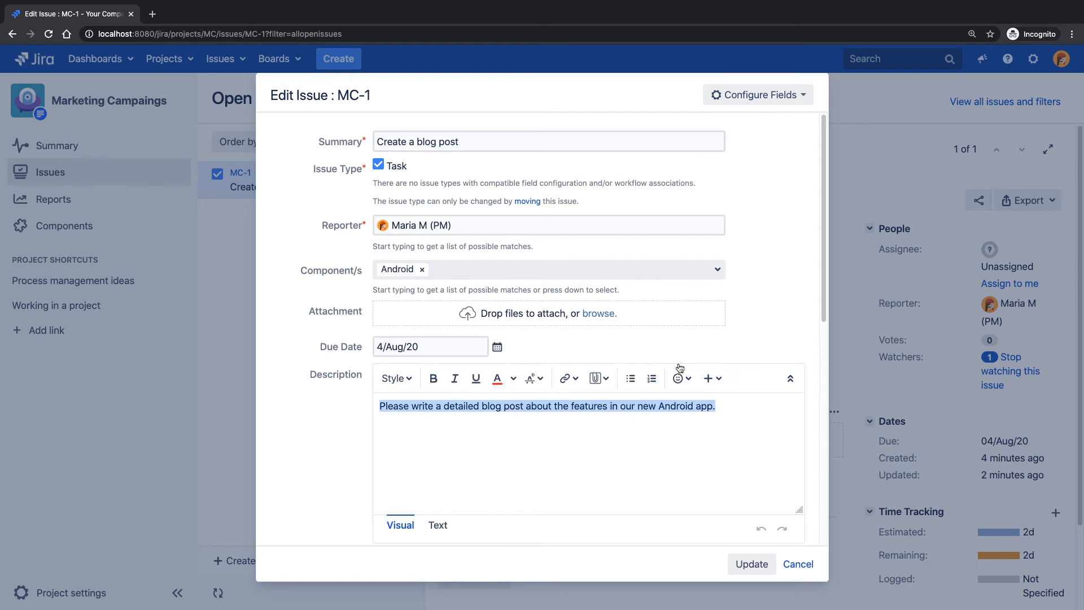
{"action": "scroll", "coordinate": [758, 336], "scroll_direction": "down", "scroll_amount": 7}
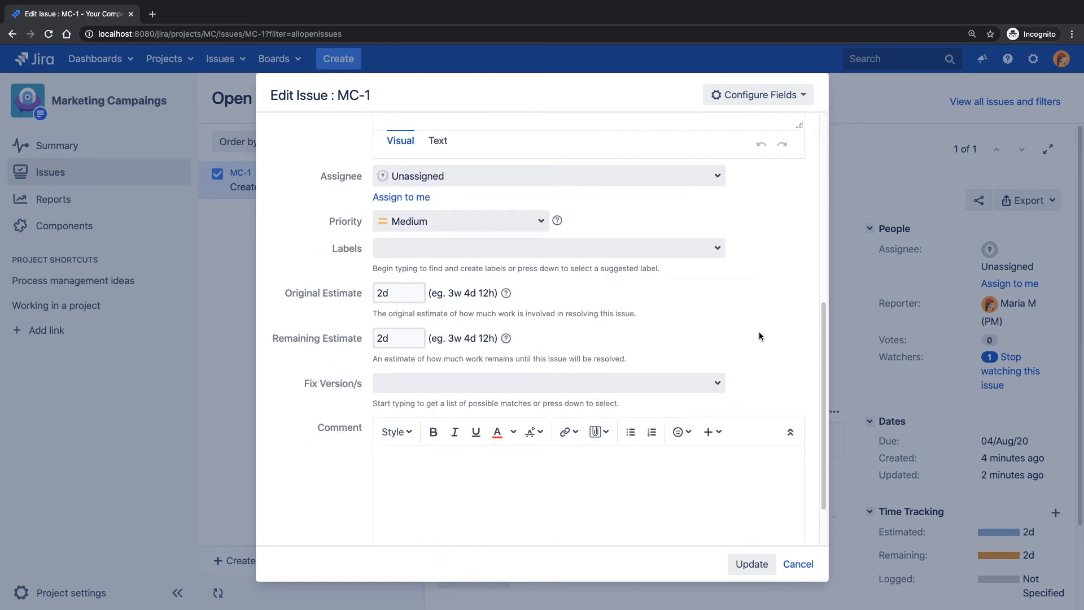
{"action": "left_click", "coordinate": [717, 384]}
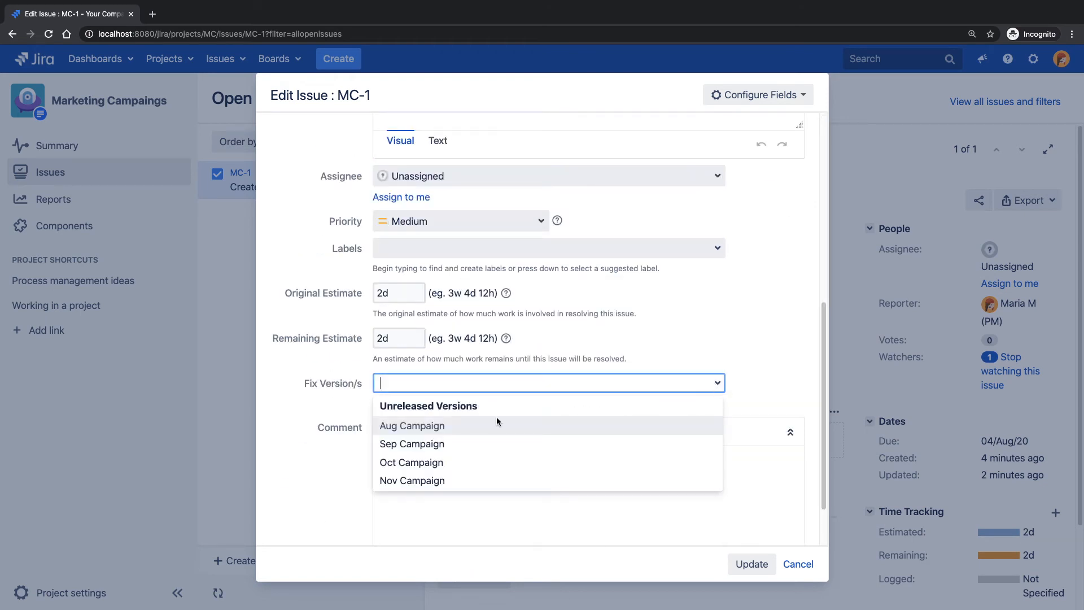
{"action": "left_click", "coordinate": [434, 429]}
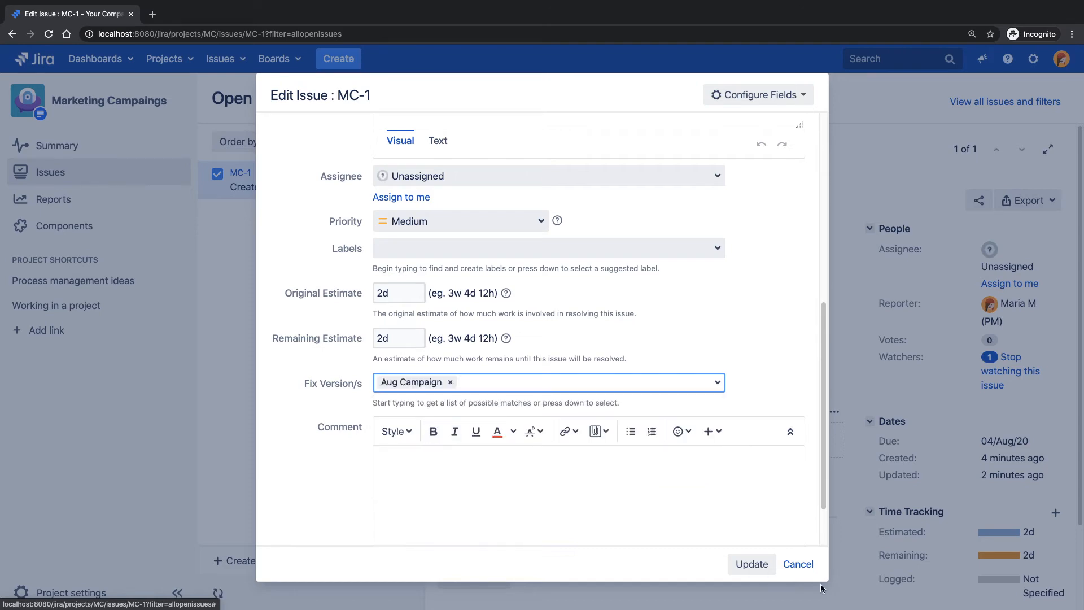
{"action": "left_click", "coordinate": [750, 563]}
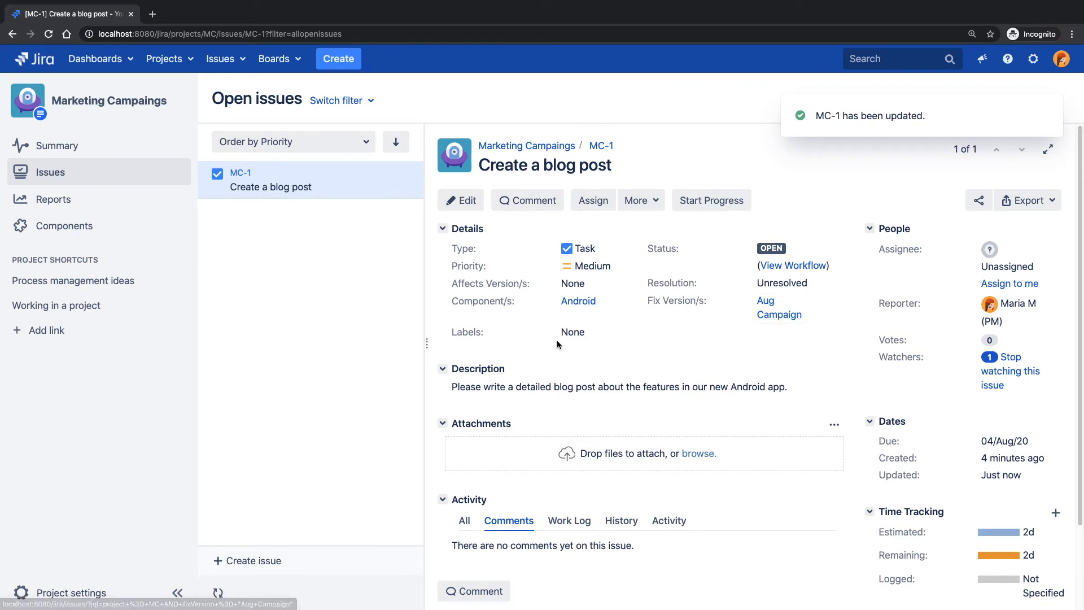
Narrow the issue list and collapse the project sidebar to give the issue details more room.
{"action": "left_click_drag", "start_coordinate": [427, 341], "coordinate": [242, 342]}
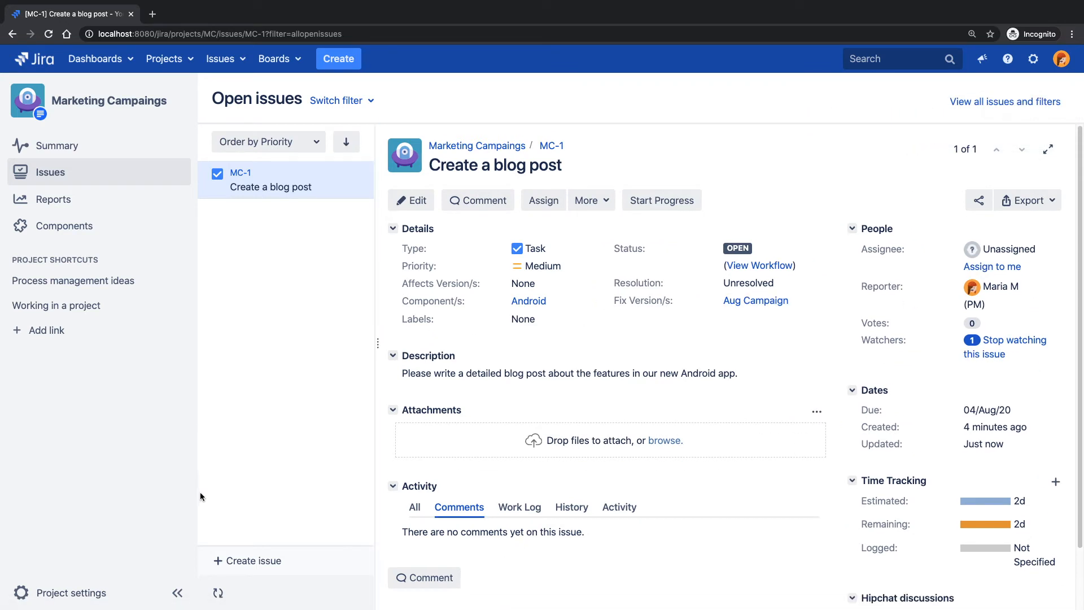
{"action": "left_click", "coordinate": [179, 594]}
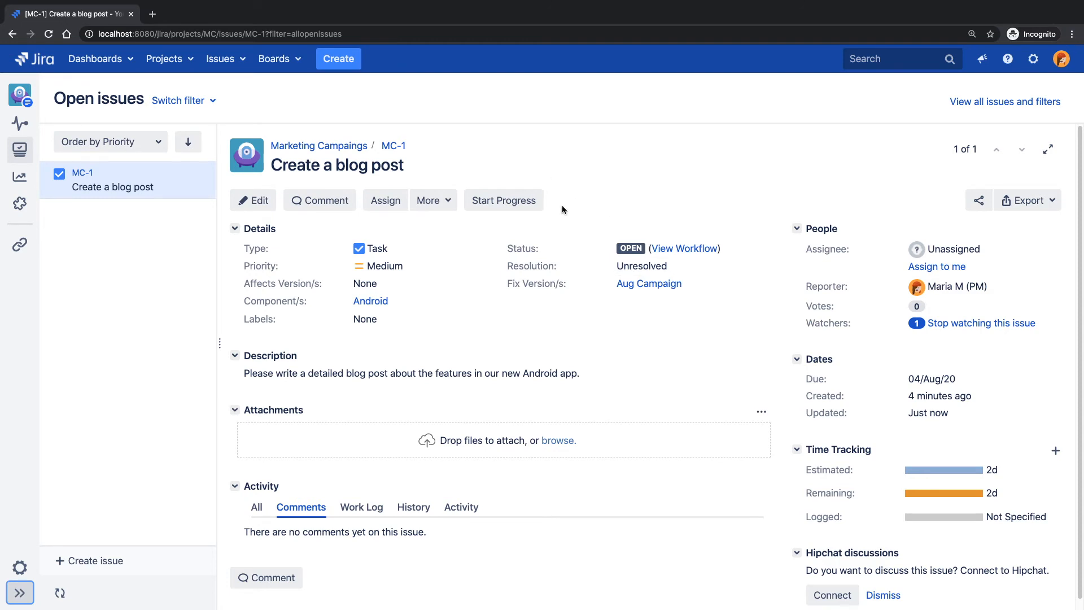
Start a new Marketing Campaings task with the summary "Create a landing page" and the due date 12/Aug/20.
{"action": "left_click", "coordinate": [343, 61]}
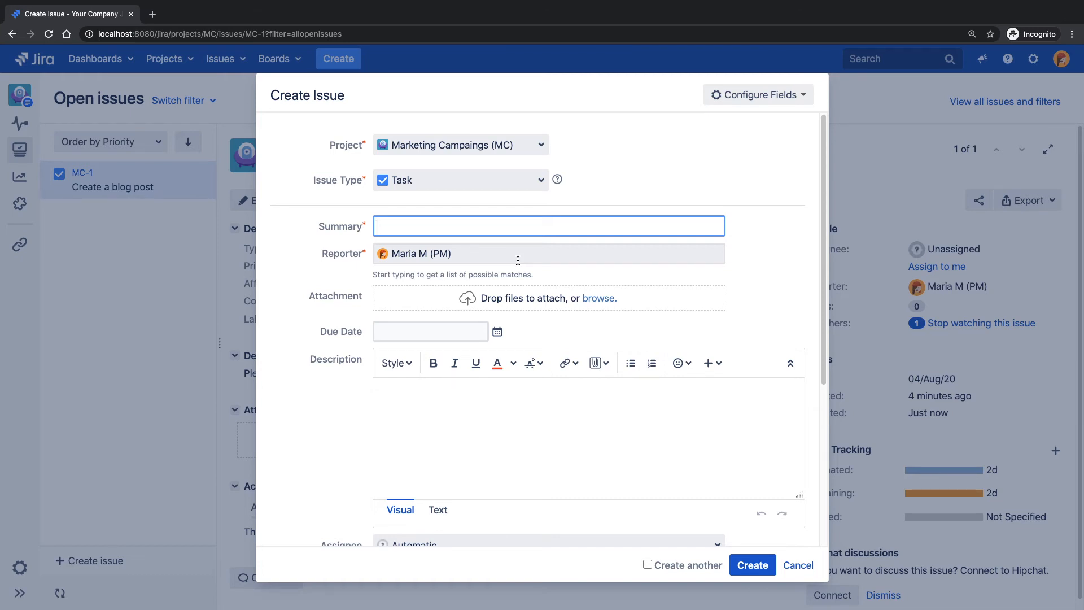
{"action": "type", "text": "W"}
{"action": "type", "text": "reate a landing page"}
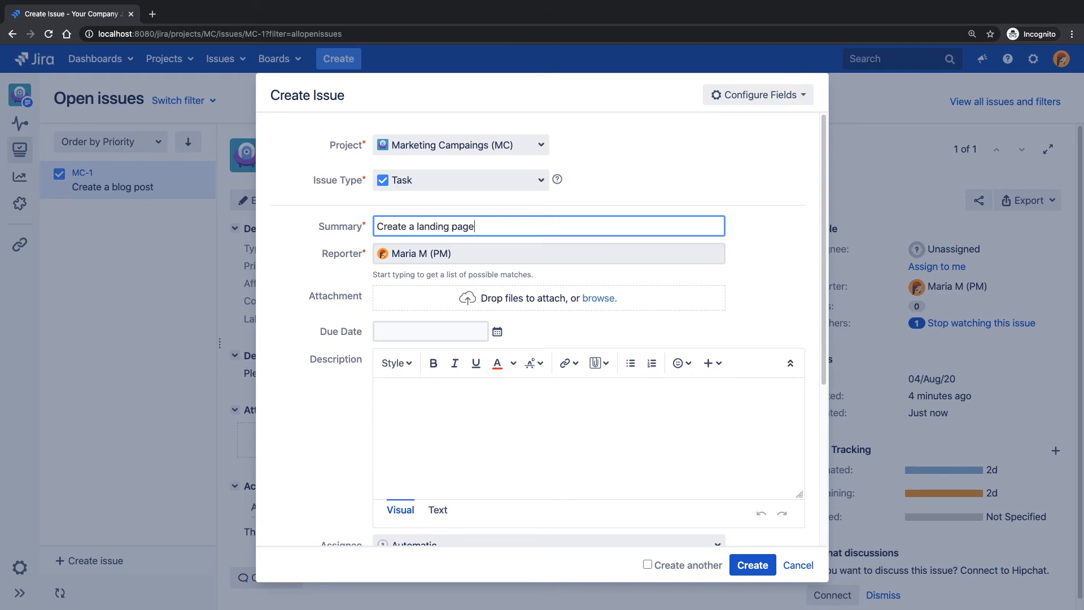
{"action": "left_click", "coordinate": [497, 332]}
{"action": "left_click", "coordinate": [572, 418]}
Assign the landing page task to the second listed designer and set its original estimate to 2d.
{"action": "scroll", "coordinate": [436, 398], "scroll_direction": "down", "scroll_amount": 3}
{"action": "scroll", "coordinate": [424, 339], "scroll_direction": "up", "scroll_amount": 3}
{"action": "scroll", "coordinate": [424, 320], "scroll_direction": "down", "scroll_amount": 5}
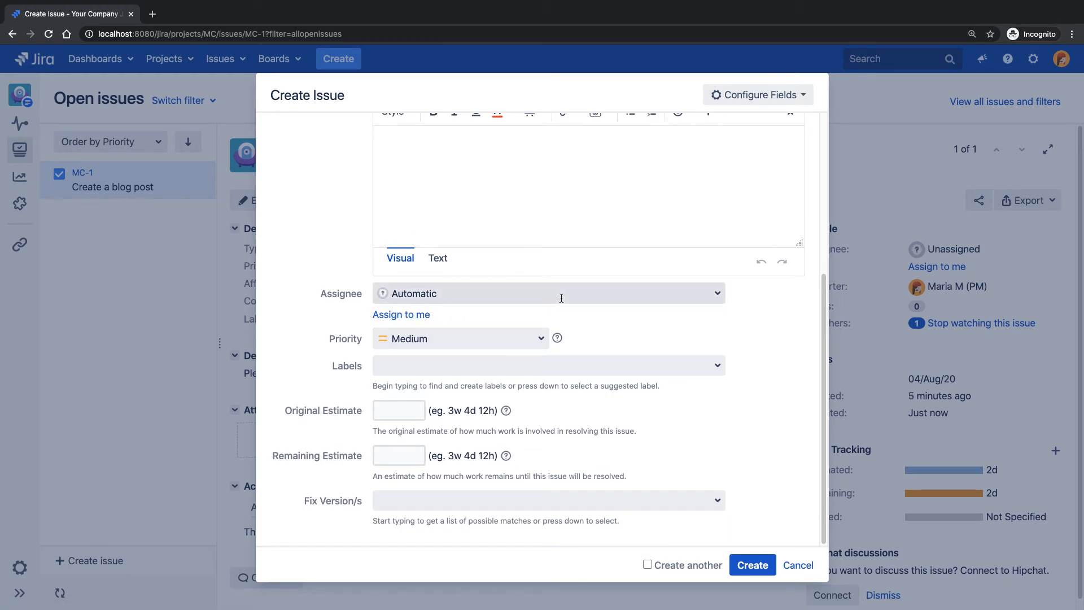
{"action": "left_click", "coordinate": [628, 292]}
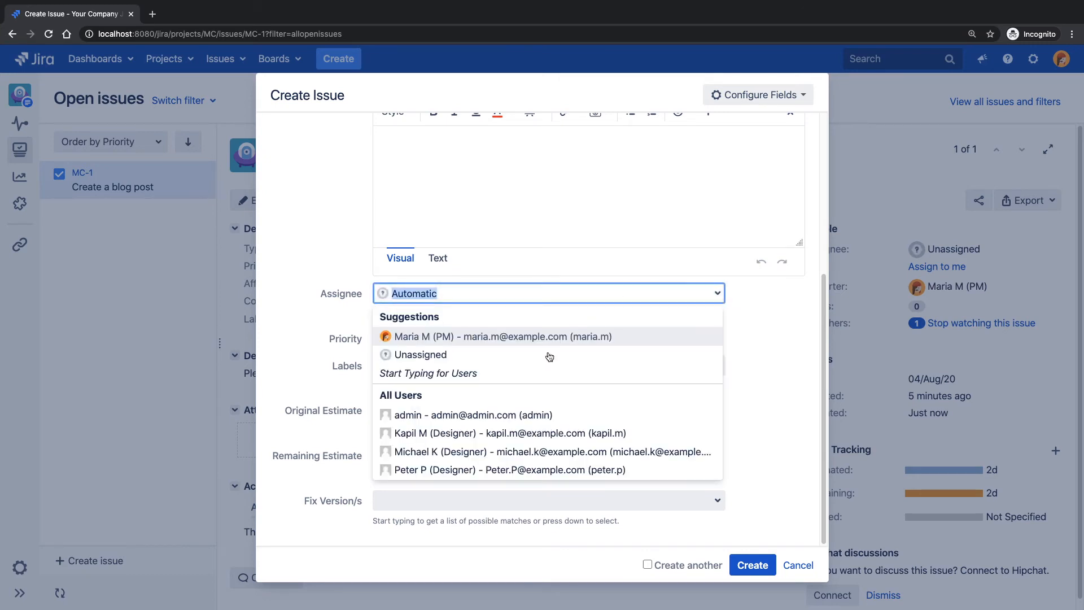
{"action": "left_click", "coordinate": [494, 458]}
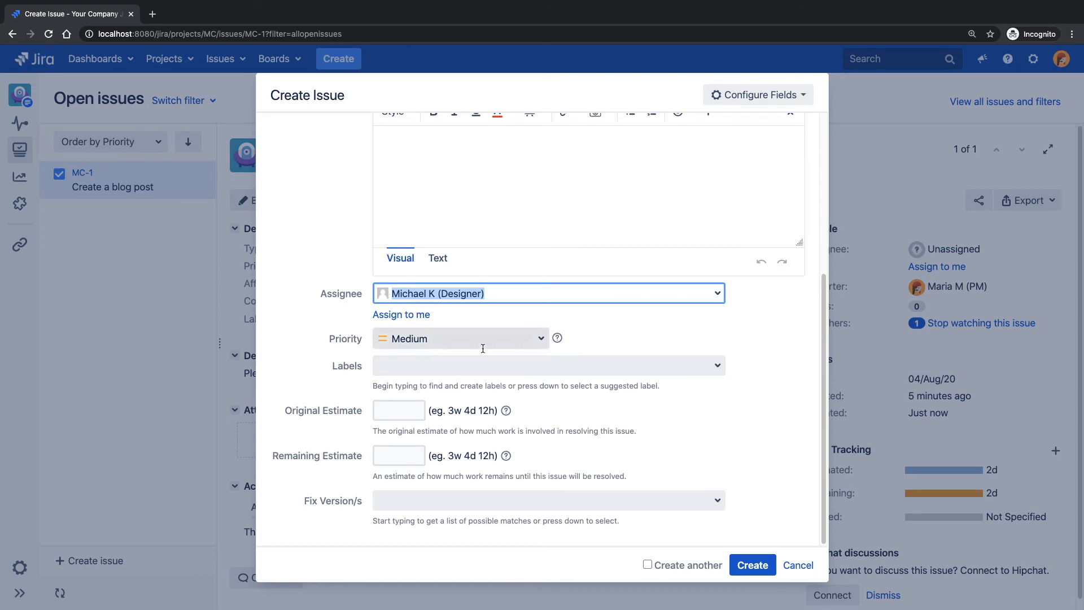
{"action": "left_click", "coordinate": [405, 408]}
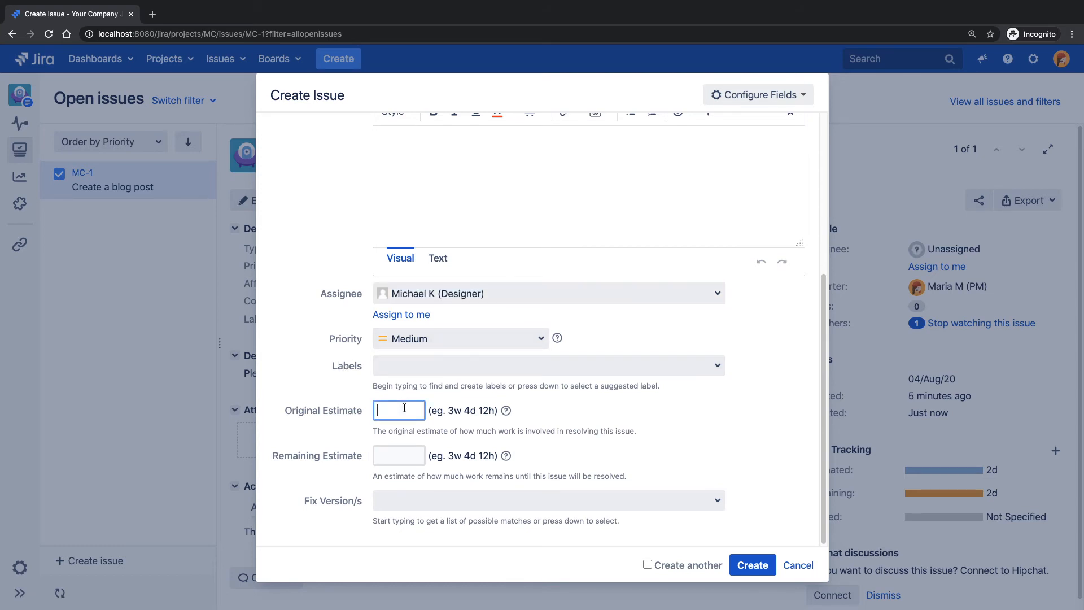
{"action": "type", "text": "2d"}
{"action": "left_click", "coordinate": [290, 368]}
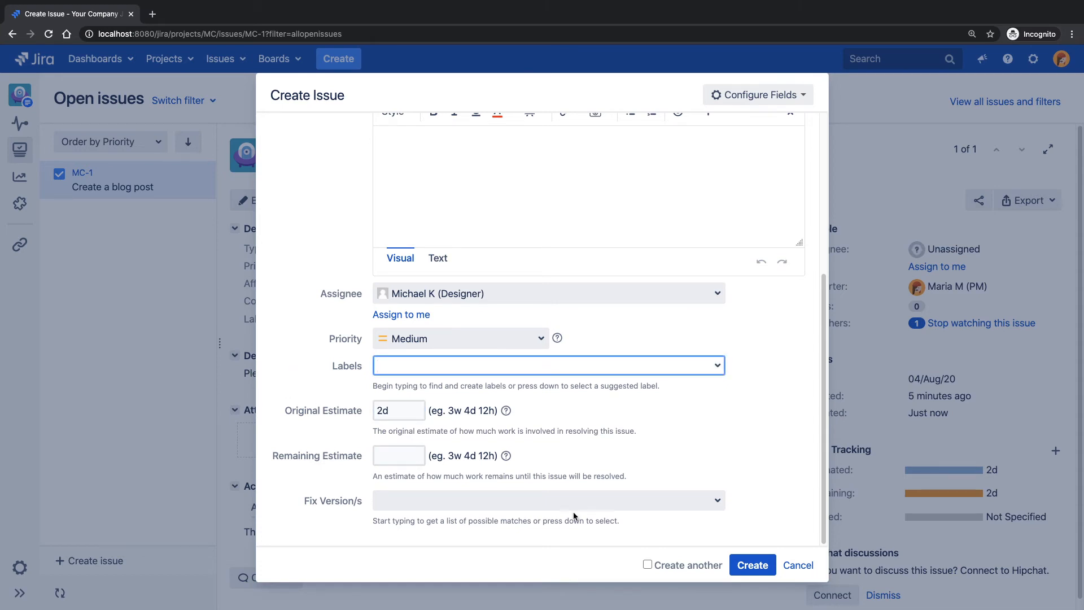
Set the landing page task's Fix Version/s to Aug Campaign and create the issue.
{"action": "left_click", "coordinate": [718, 501]}
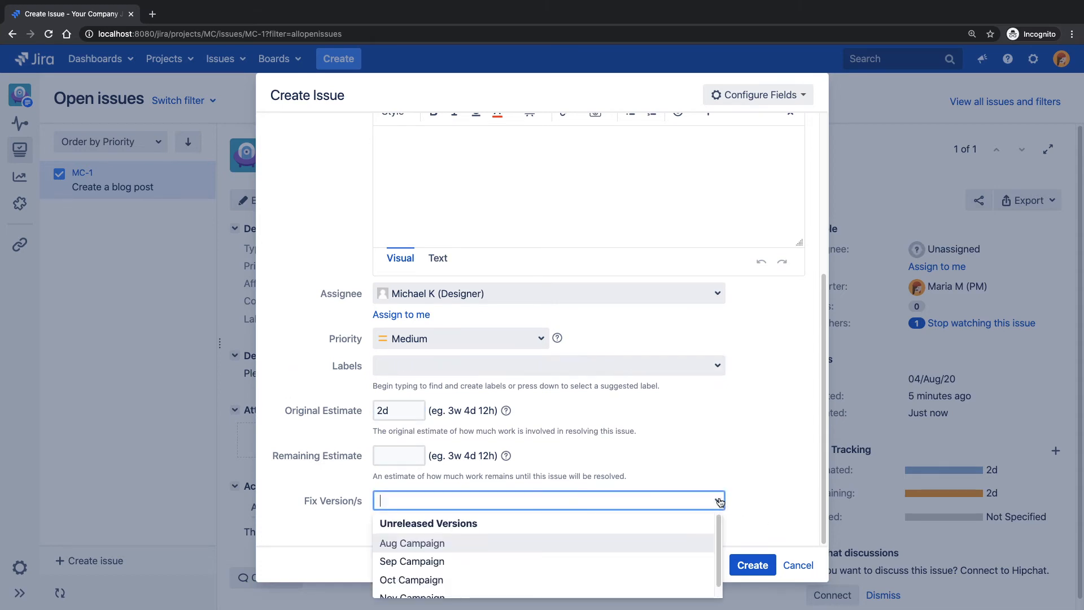
{"action": "left_click", "coordinate": [426, 544]}
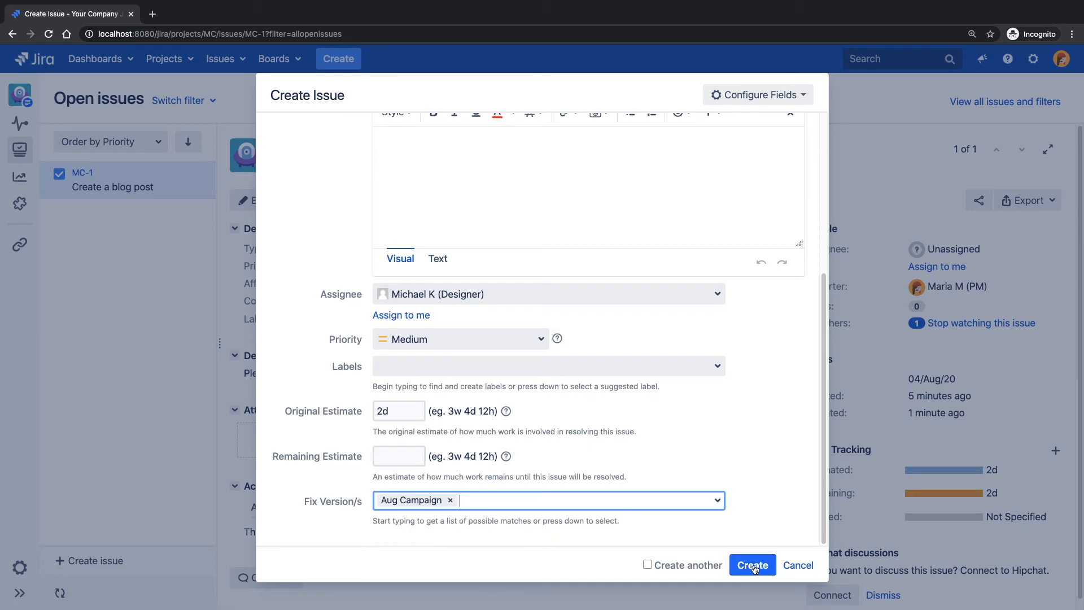
{"action": "left_click", "coordinate": [753, 566]}
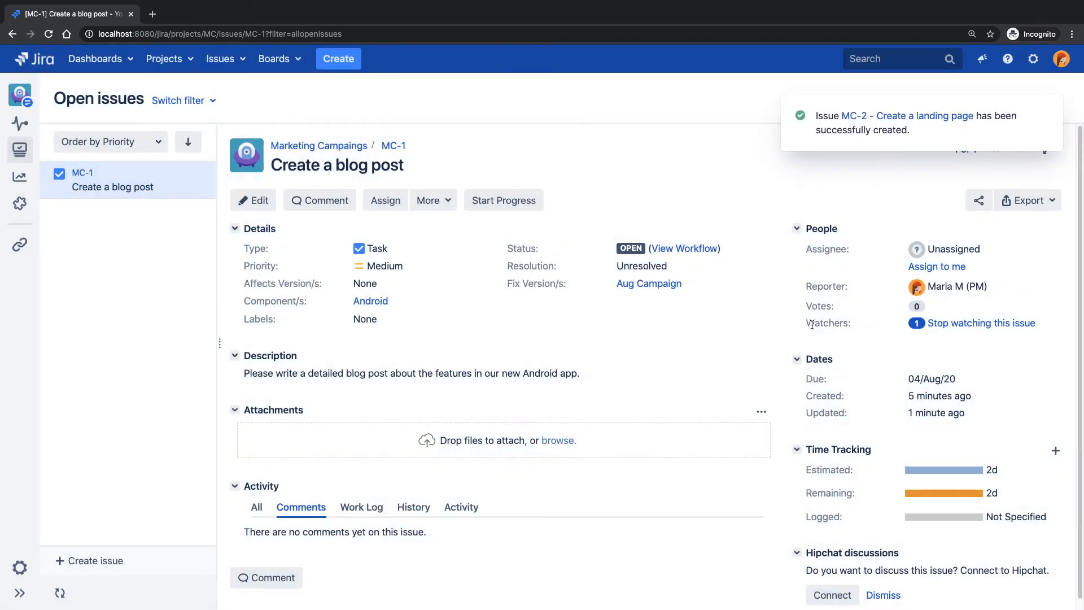
Open the newly created landing page task, review its details and view its workflow diagram.
{"action": "left_click", "coordinate": [939, 119]}
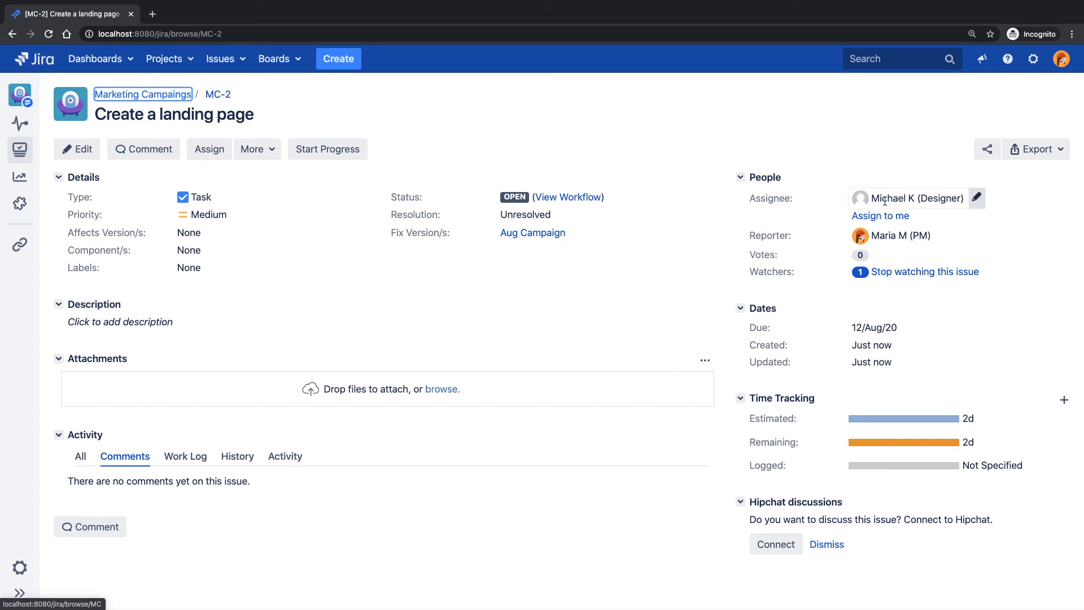
{"action": "mouse_move", "coordinate": [881, 201]}
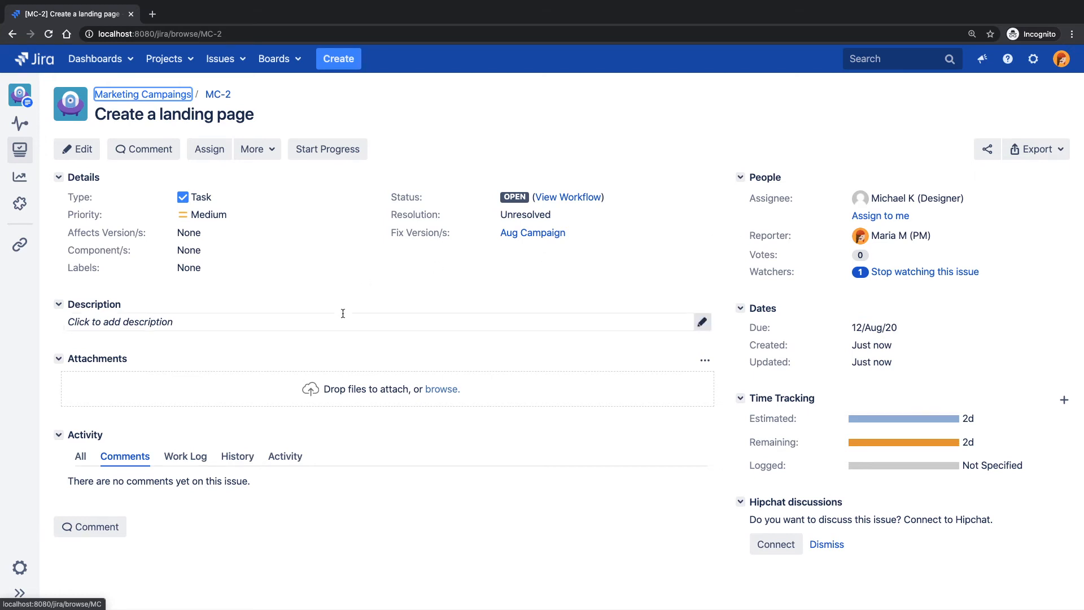
{"action": "left_click", "coordinate": [509, 120]}
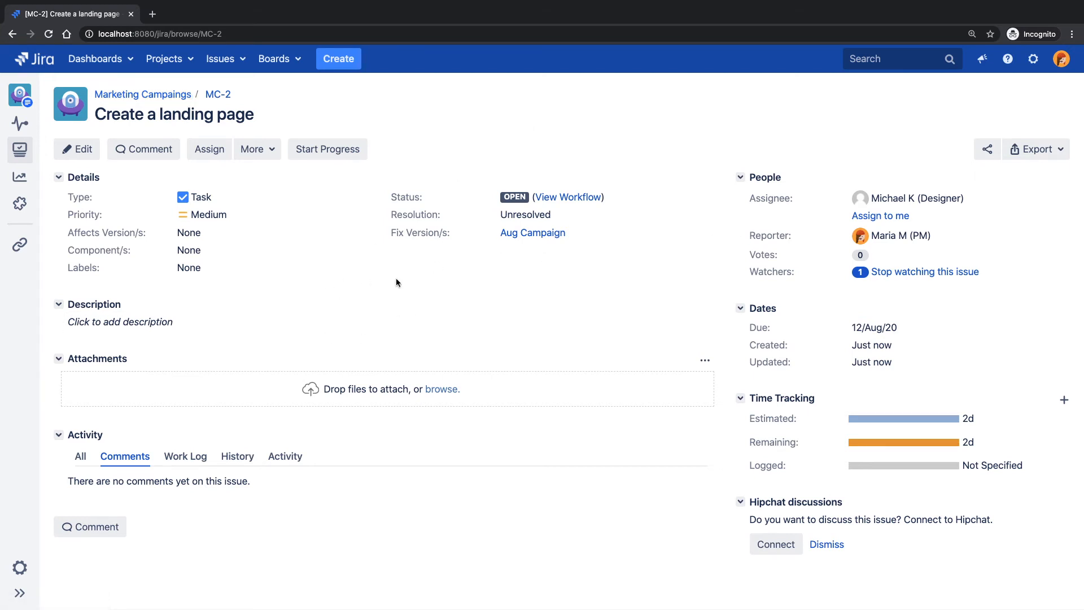
{"action": "left_click", "coordinate": [562, 198]}
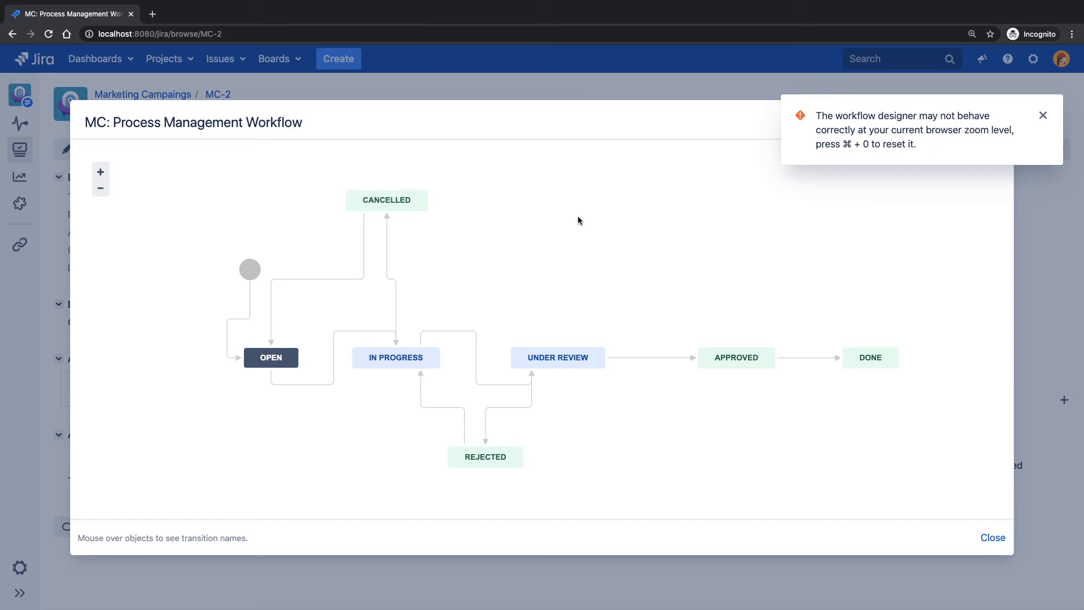
{"action": "left_click", "coordinate": [1043, 116]}
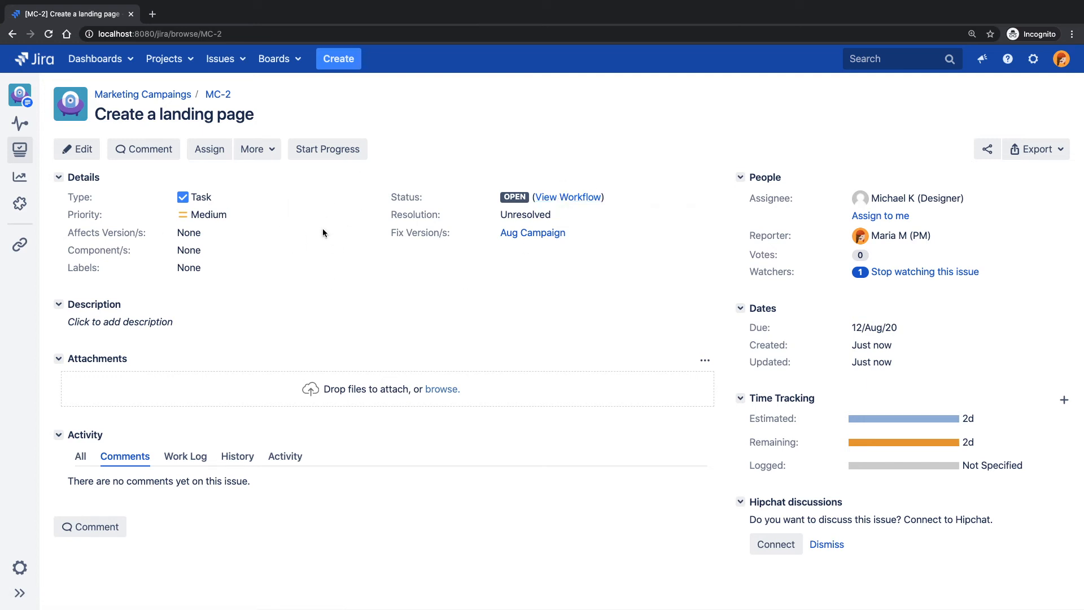
Add a comment to the landing page task that mentions the reporter and reads "Can you explain a bit more.".
{"action": "left_click", "coordinate": [116, 527]}
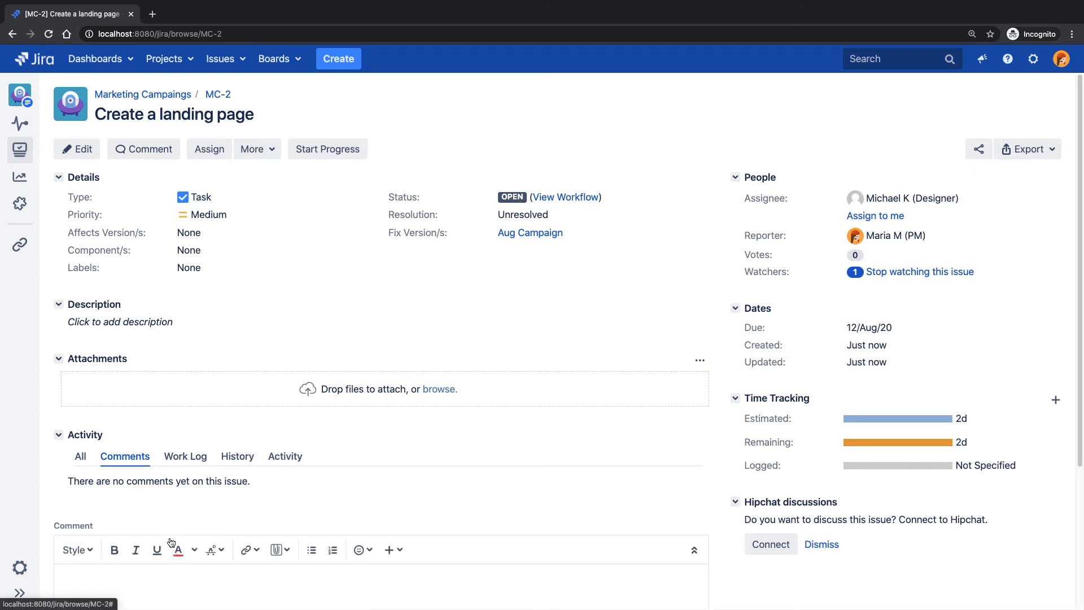
{"action": "type", "text": "Can you"}
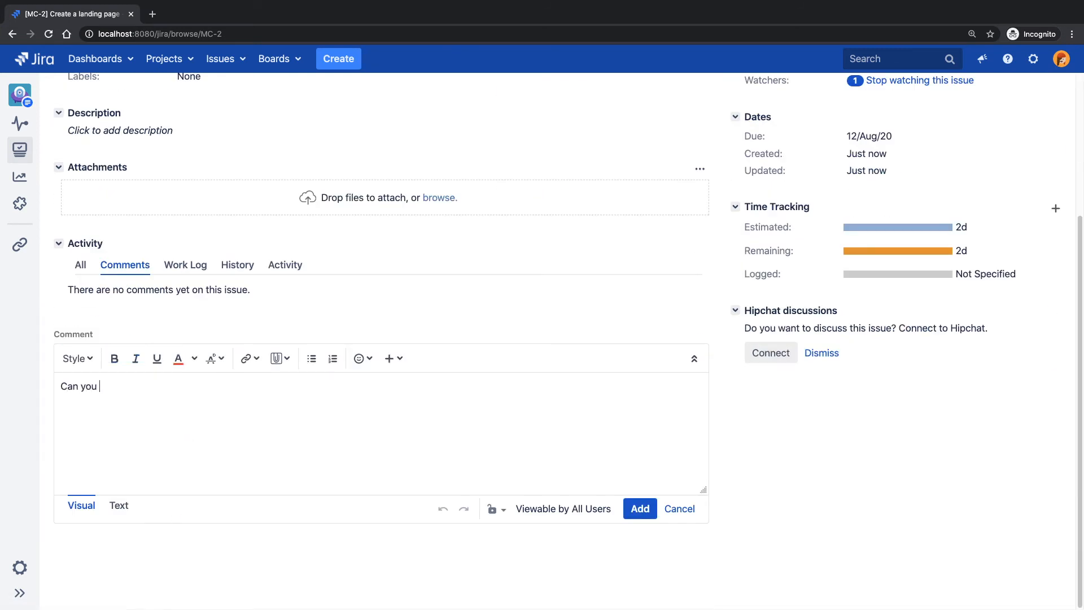
{"action": "type", "text": " explain a bit more."}
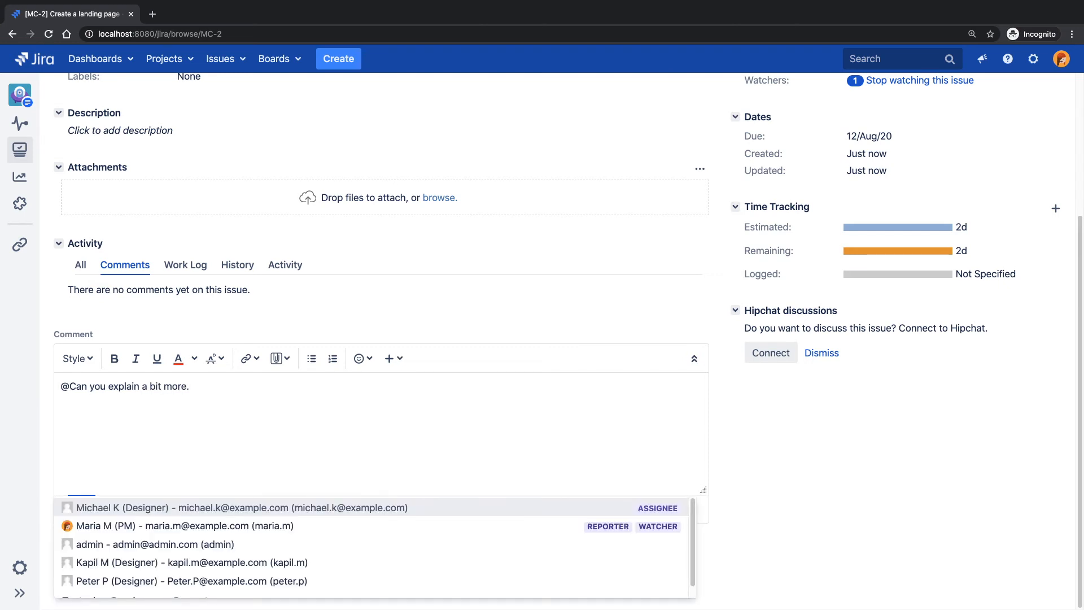
{"action": "key", "text": "Down"}
{"action": "key", "text": "Return"}
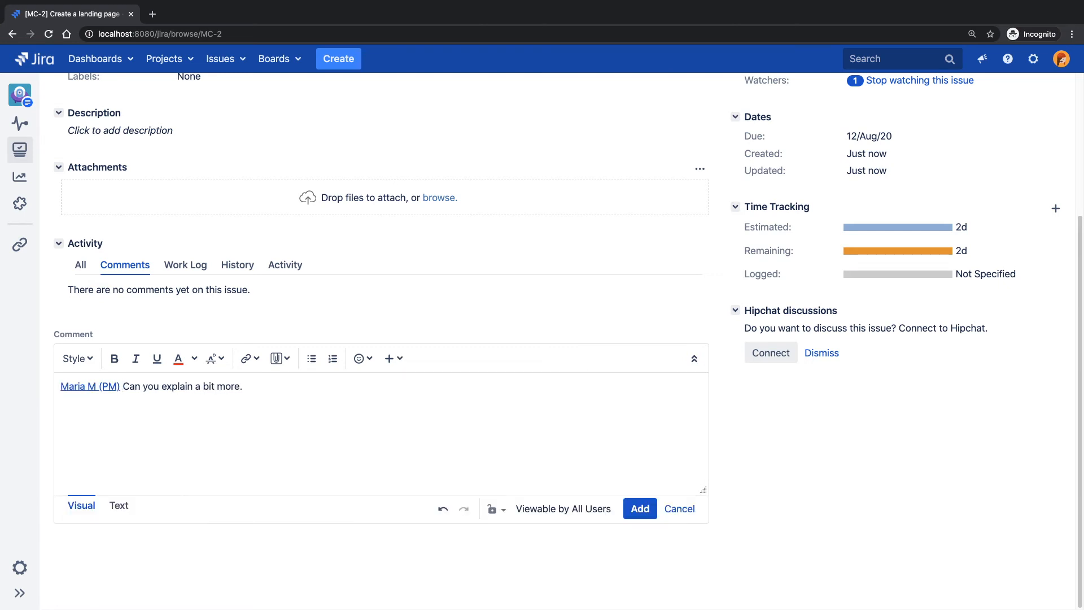
{"action": "left_click", "coordinate": [638, 508]}
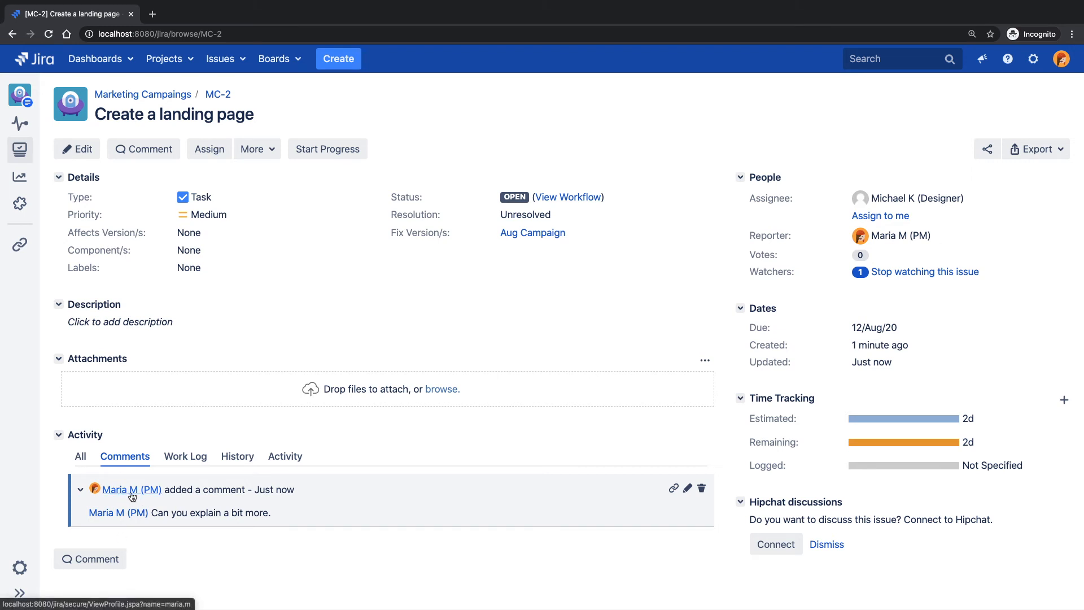
{"action": "mouse_move", "coordinate": [132, 494]}
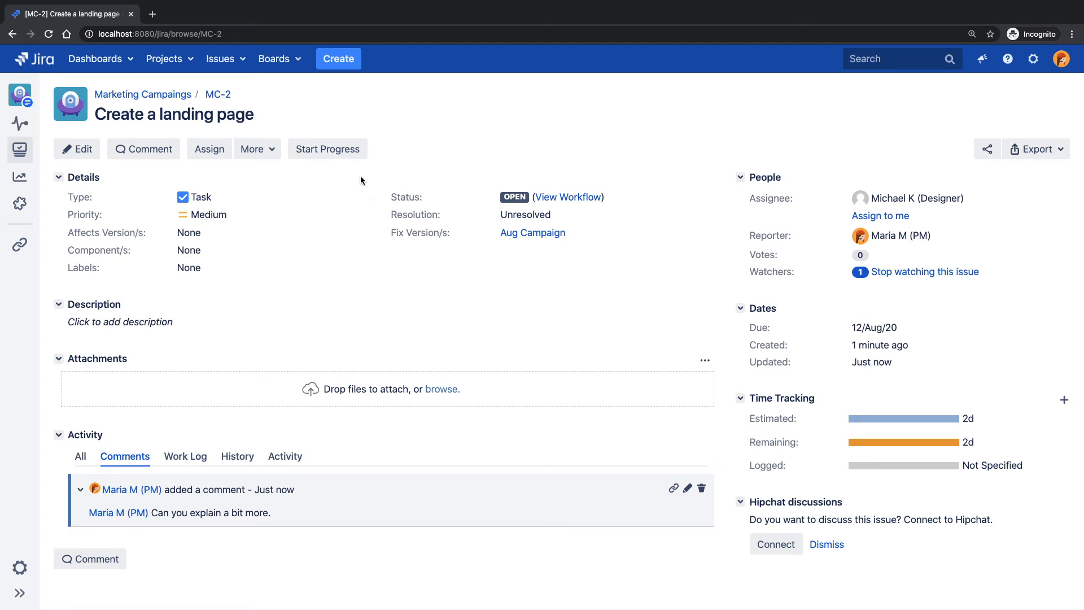
Start progress on the landing page task and check its current status in the workflow diagram.
{"action": "left_click", "coordinate": [336, 151]}
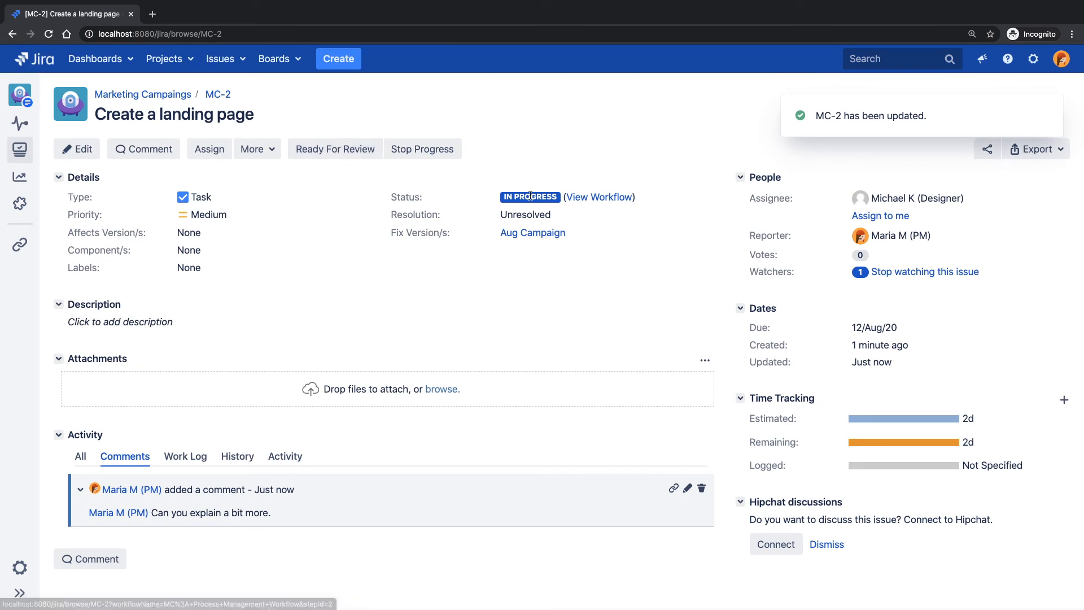
{"action": "left_click_drag", "start_coordinate": [507, 197], "coordinate": [549, 196]}
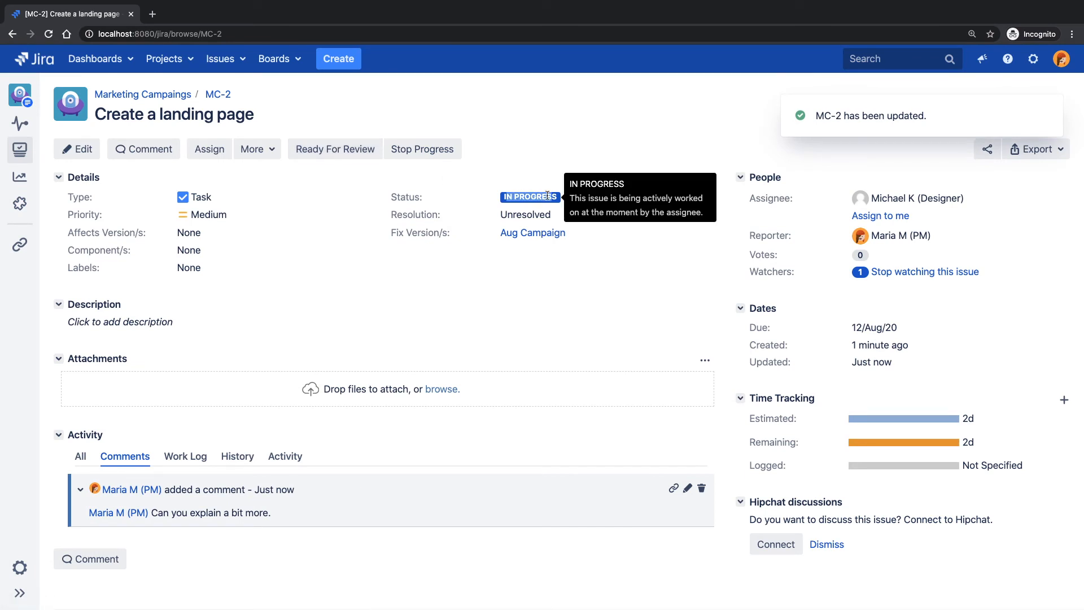
{"action": "left_click", "coordinate": [546, 301]}
{"action": "left_click", "coordinate": [589, 197]}
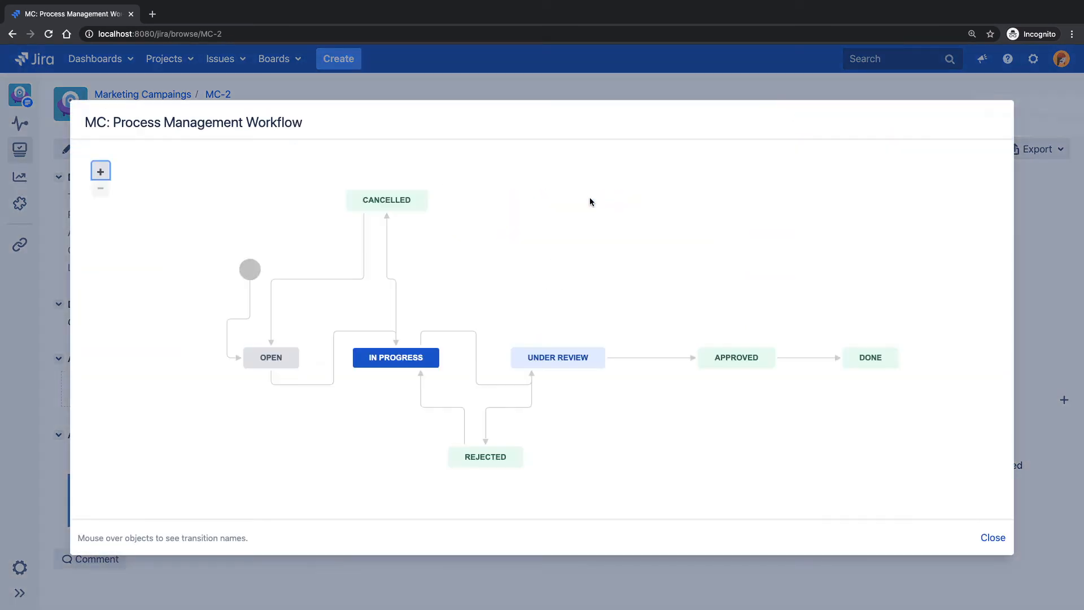
{"action": "mouse_move", "coordinate": [400, 351]}
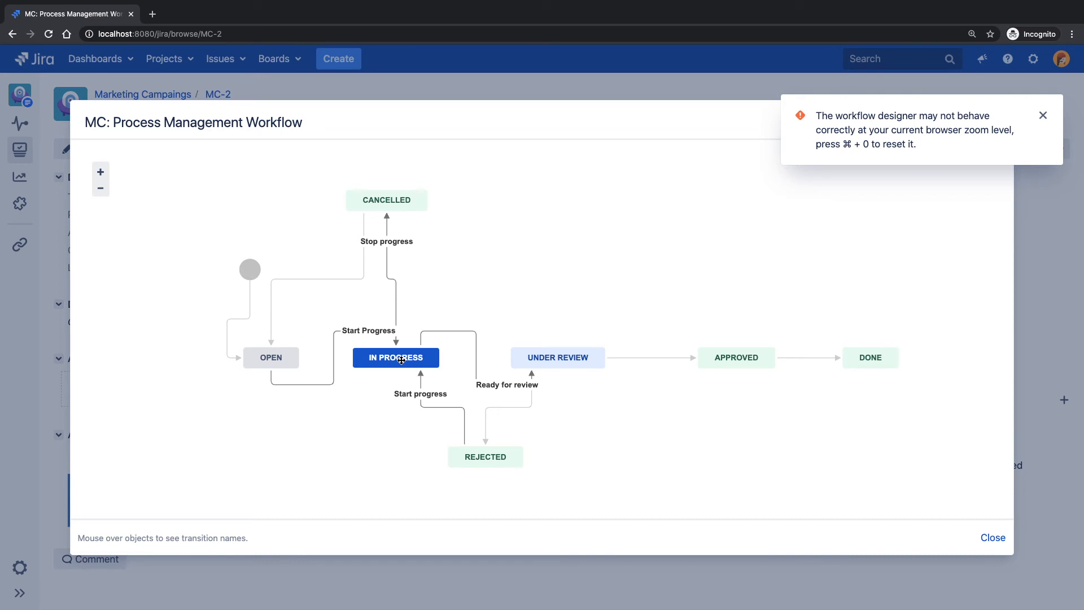
{"action": "key", "text": "Escape"}
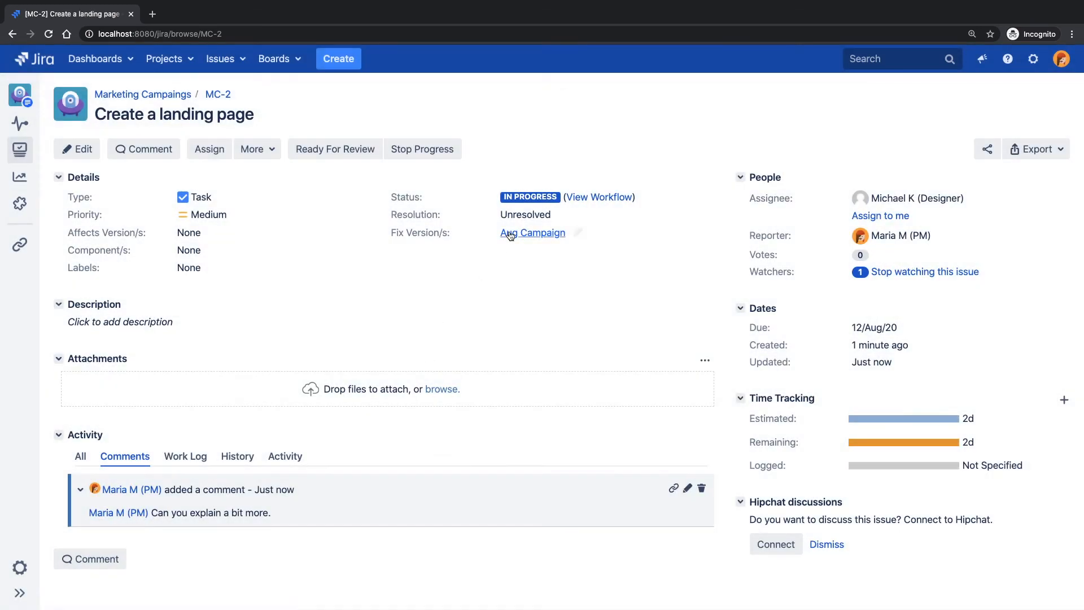
Mark the landing page task as ready for review and expand the project sidebar.
{"action": "left_click", "coordinate": [340, 149]}
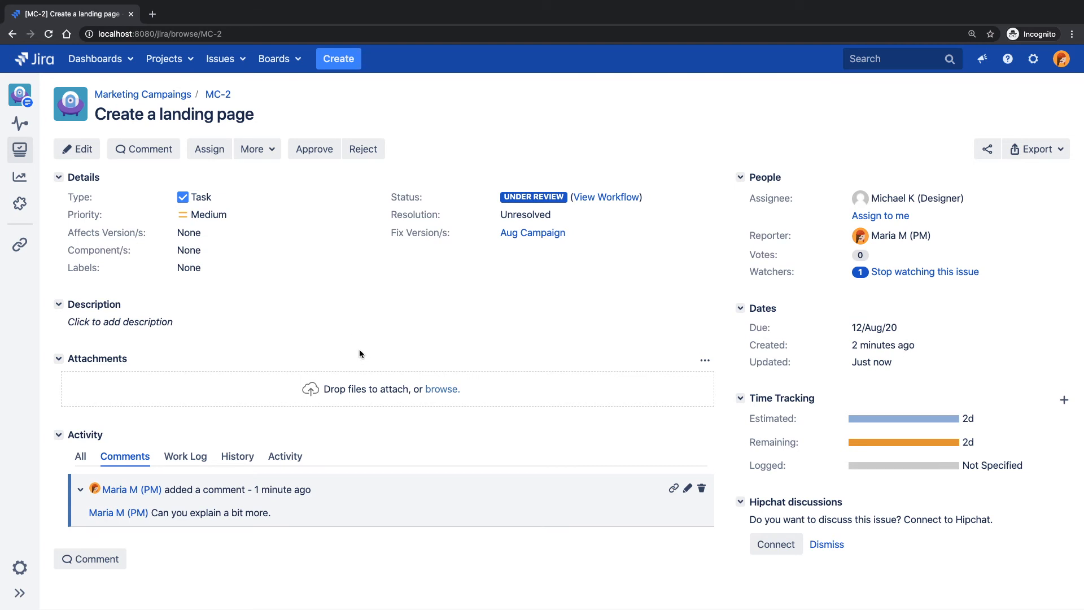
{"action": "left_click", "coordinate": [20, 593]}
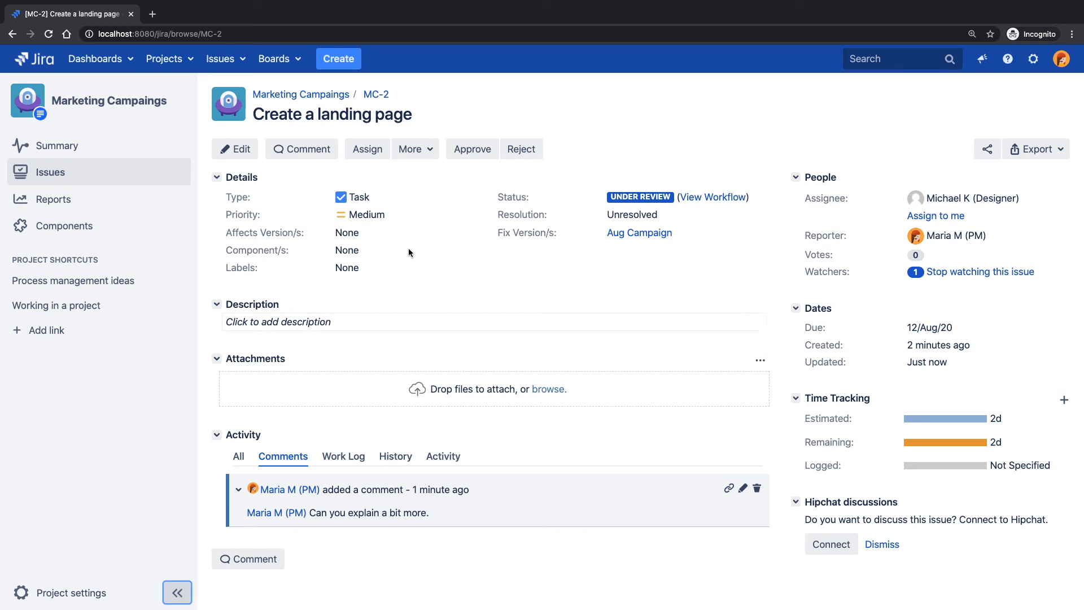
{"action": "left_click", "coordinate": [432, 154]}
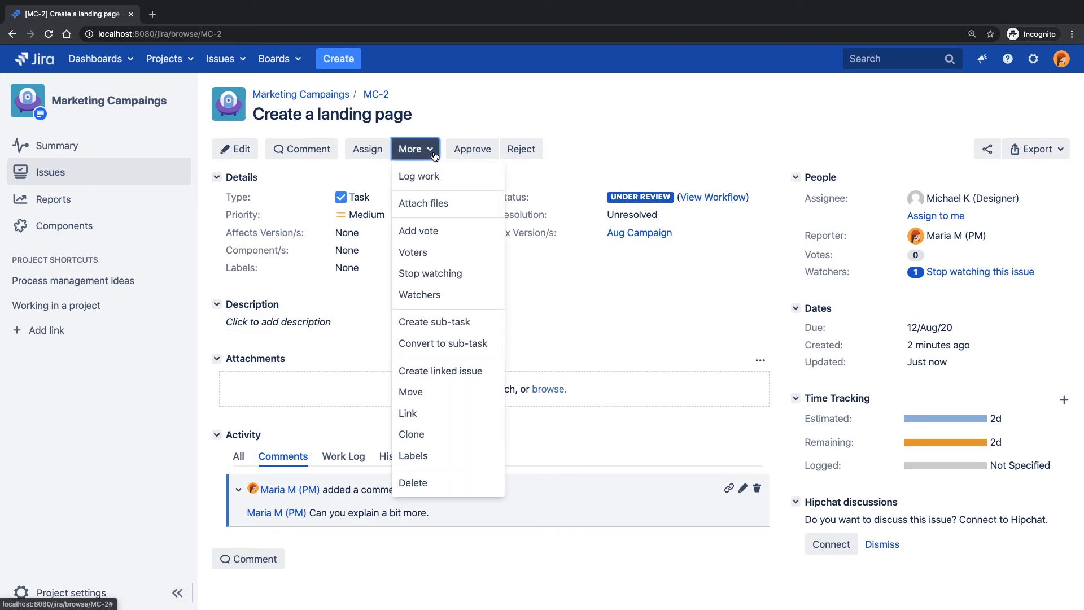
{"action": "left_click", "coordinate": [492, 107]}
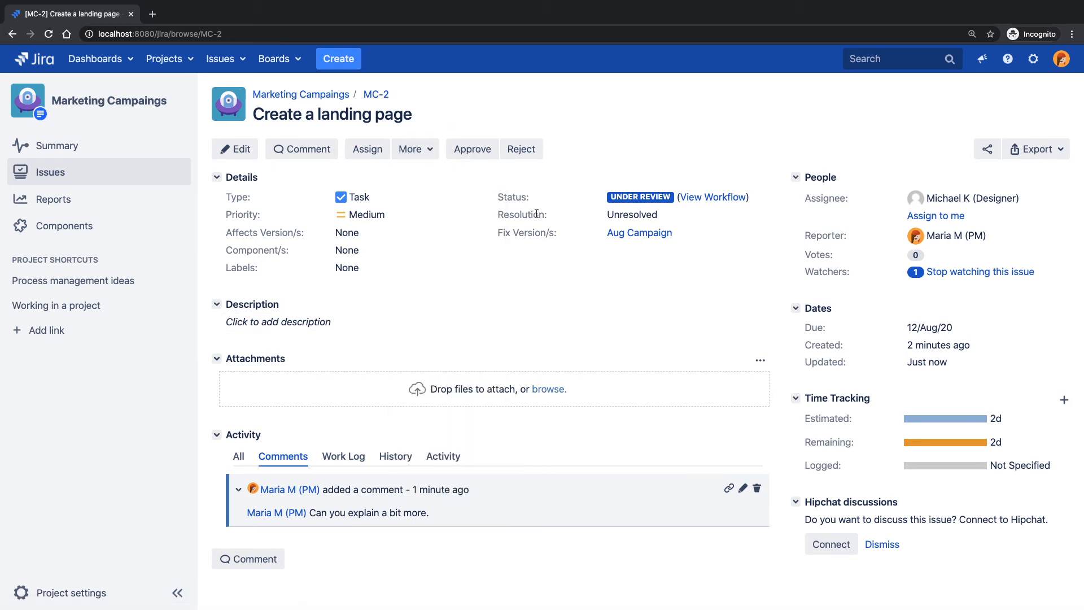
Create a Marketing Campaings task with the summary "Create some designs for the Aug Campaign" and Fix Version/s Aug Campaign.
{"action": "left_click", "coordinate": [349, 62]}
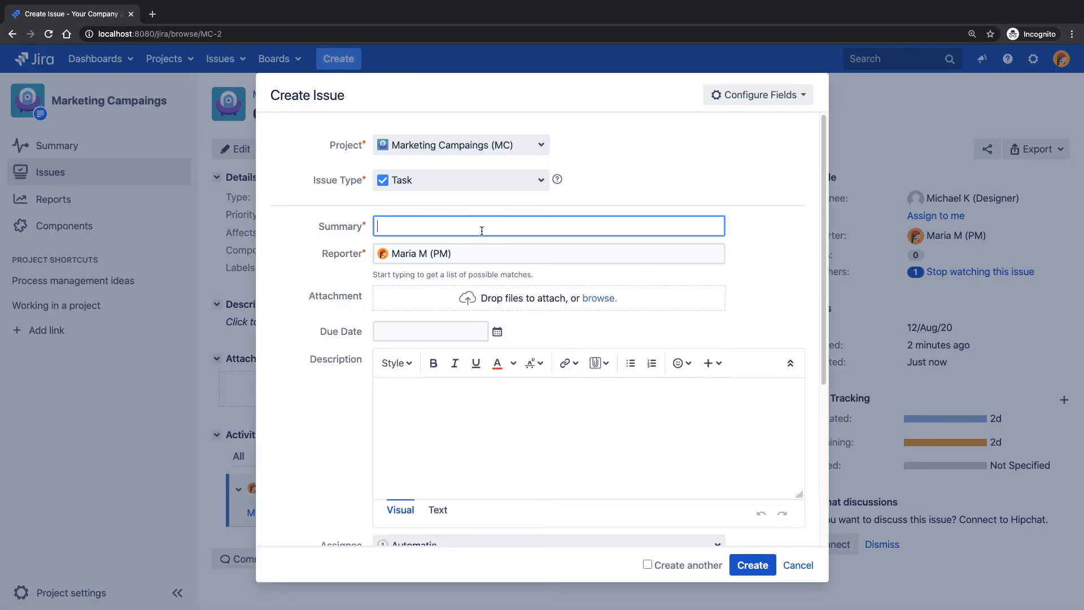
{"action": "type", "text": "Create some designs for"}
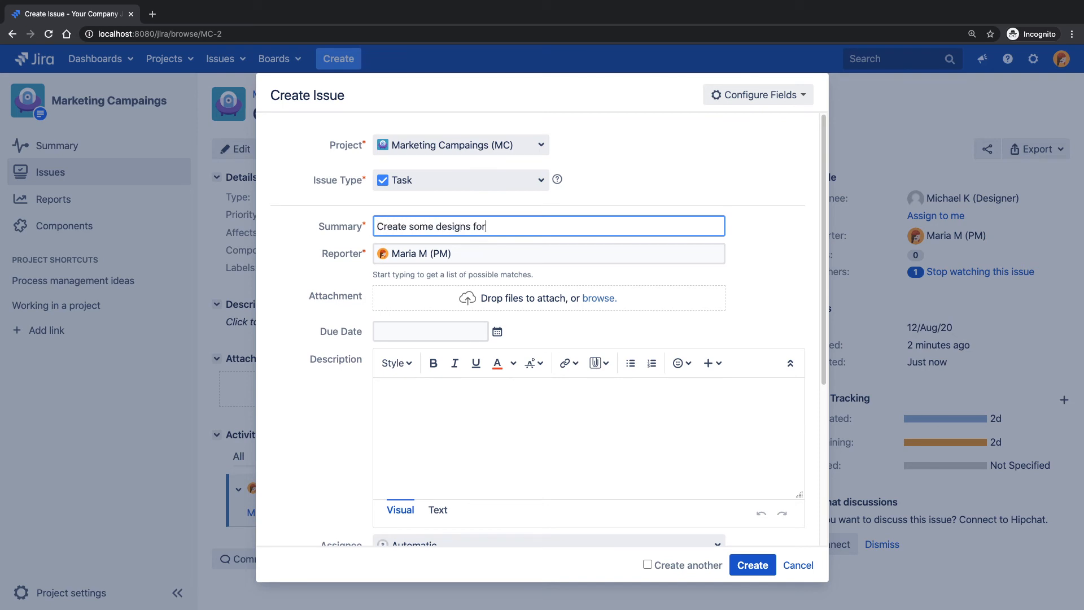
{"action": "type", "text": " the cAug Campaign"}
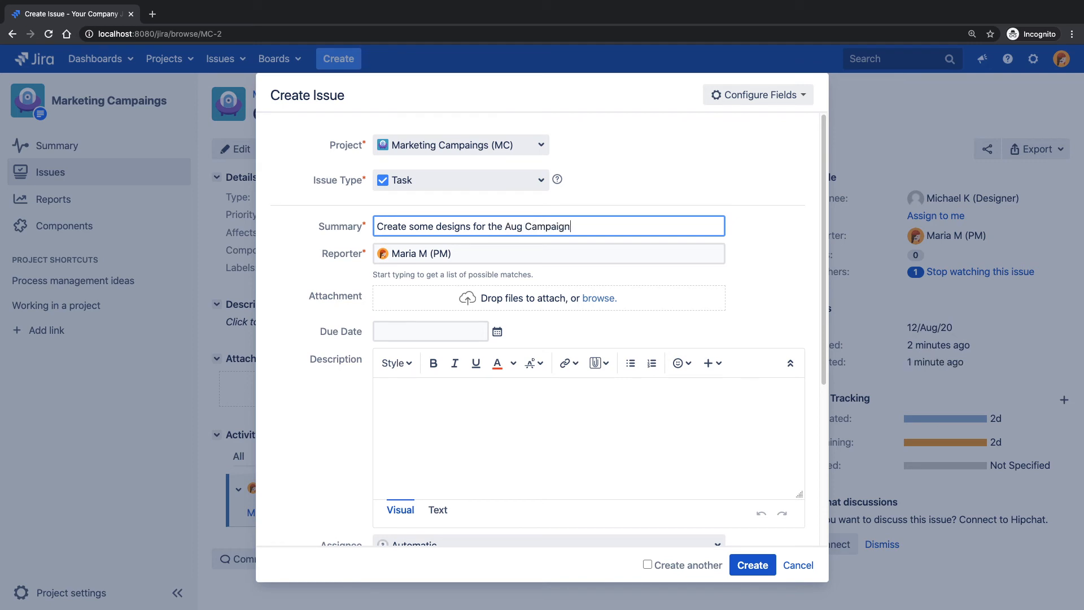
{"action": "scroll", "coordinate": [459, 356], "scroll_direction": "down", "scroll_amount": 4}
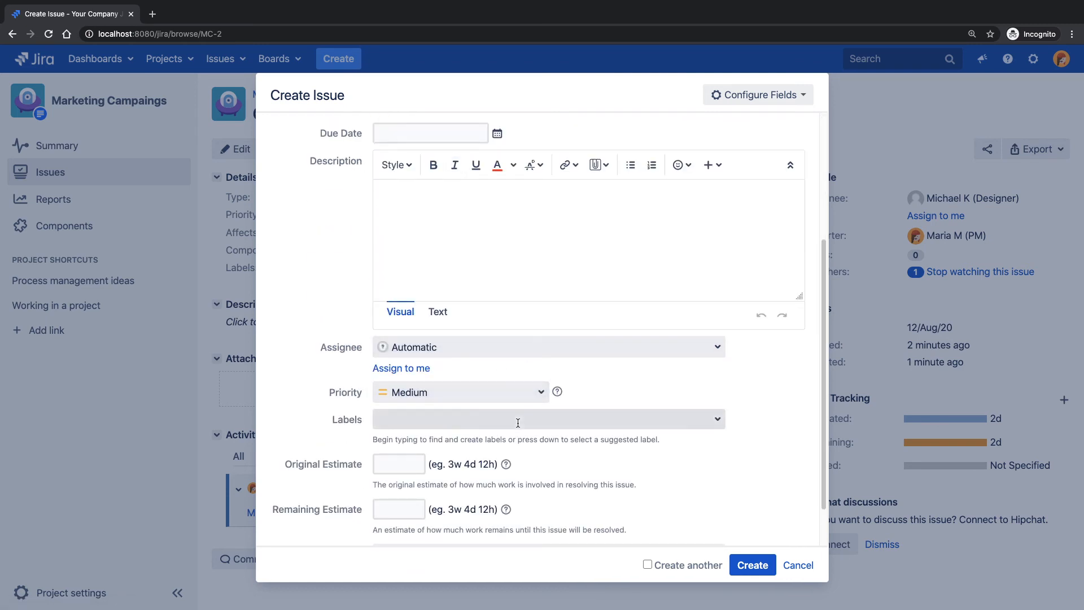
{"action": "scroll", "coordinate": [565, 381], "scroll_direction": "down", "scroll_amount": 1}
{"action": "left_click", "coordinate": [616, 498]}
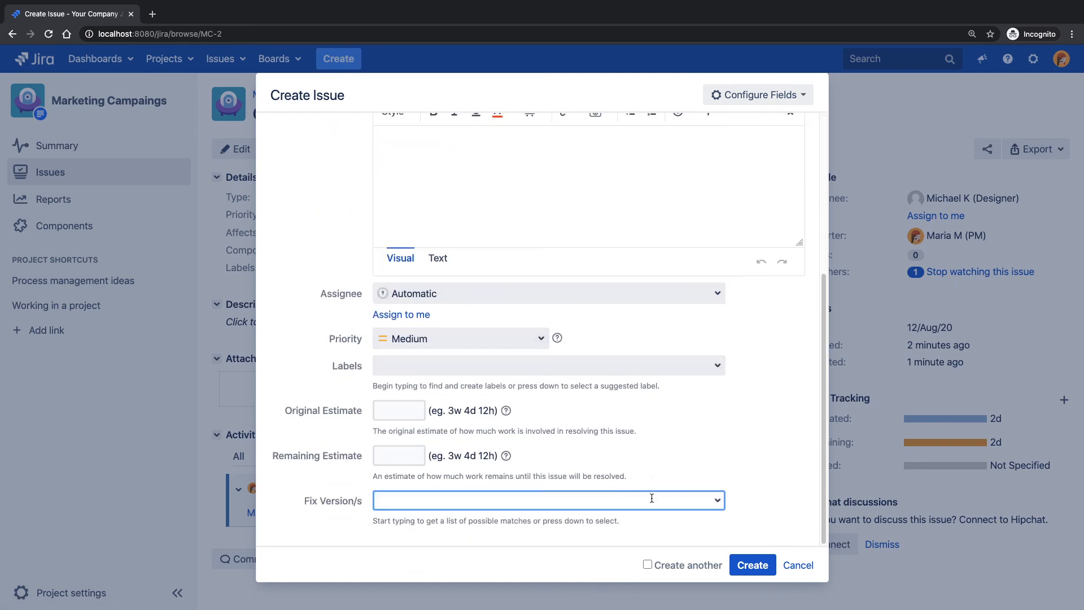
{"action": "left_click", "coordinate": [716, 502]}
{"action": "left_click", "coordinate": [460, 544]}
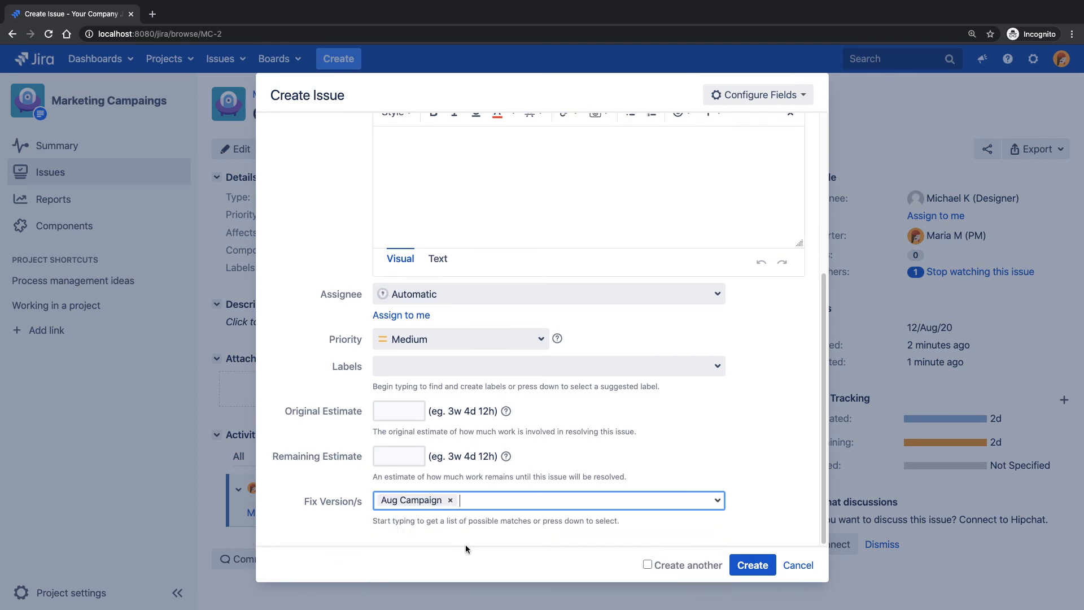
{"action": "left_click", "coordinate": [754, 565]}
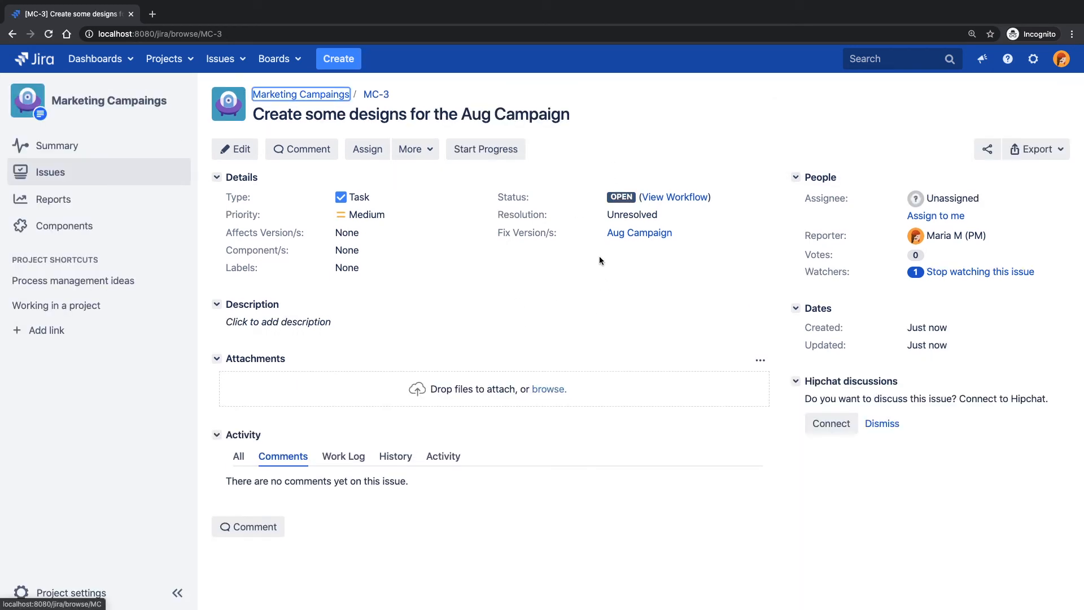
Create a sub-task "Small banner" under the Aug Campaign designs task, keeping the form open for another one.
{"action": "left_click", "coordinate": [414, 149]}
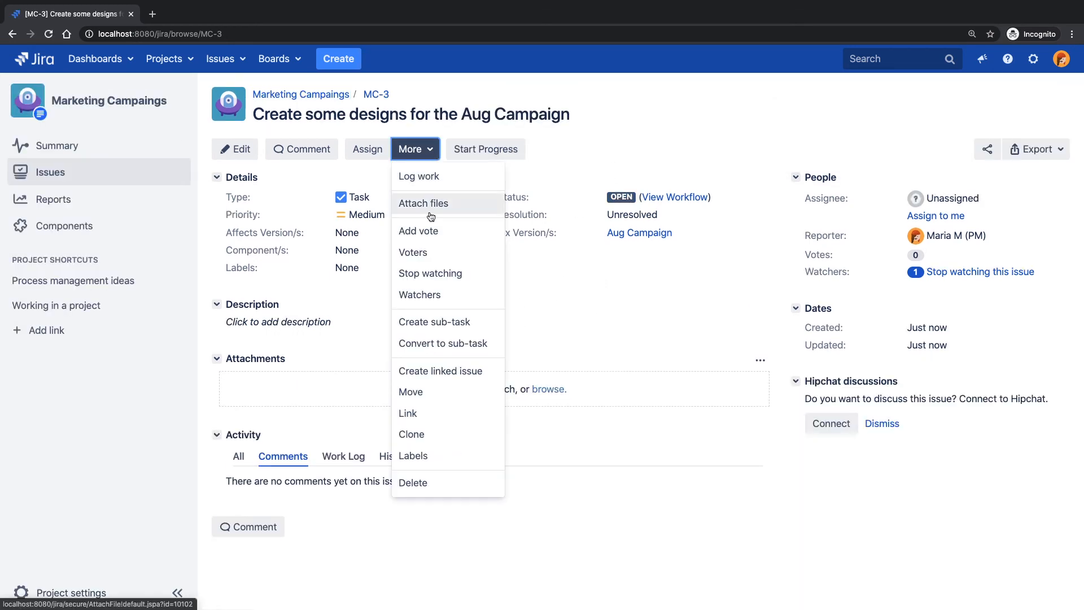
{"action": "left_click", "coordinate": [436, 322]}
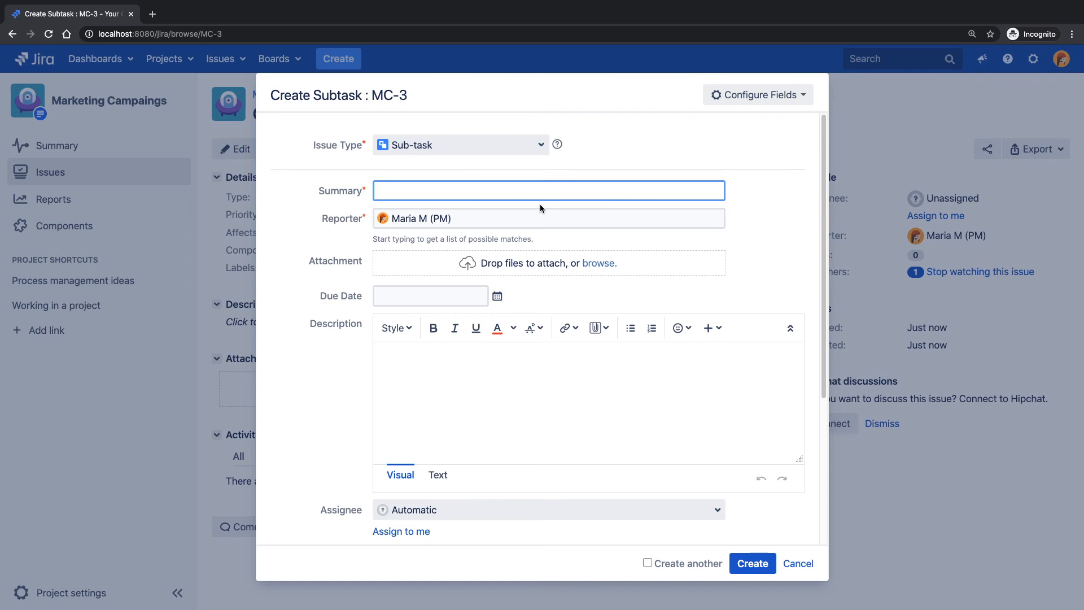
{"action": "type", "text": "Small banner"}
{"action": "left_click", "coordinate": [648, 563]}
{"action": "left_click", "coordinate": [752, 563]}
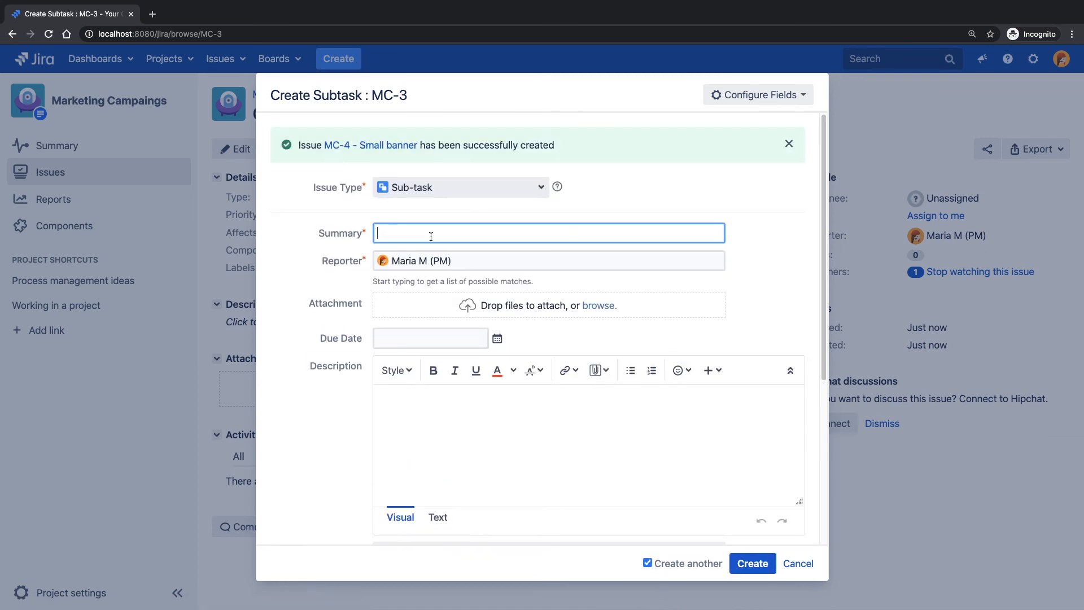
Create a second sub-task with the summary "Create a blog image" under the designs task.
{"action": "type", "text": "Cea"}
{"action": "key", "text": "BackSpace"}
{"action": "type", "text": "rea"}
{"action": "key", "text": "BackSpace"}
{"action": "type", "text": "reate a blog image"}
{"action": "left_click", "coordinate": [748, 568]}
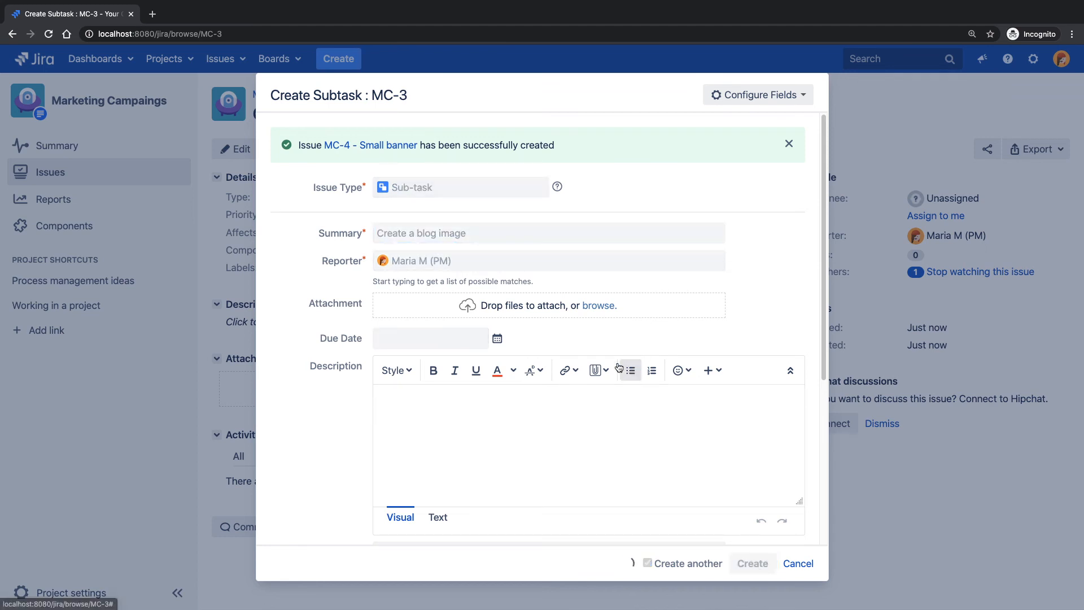
Create a final sub-task with the summary "Create the print ad" without continuing to another one.
{"action": "type", "text": "Create"}
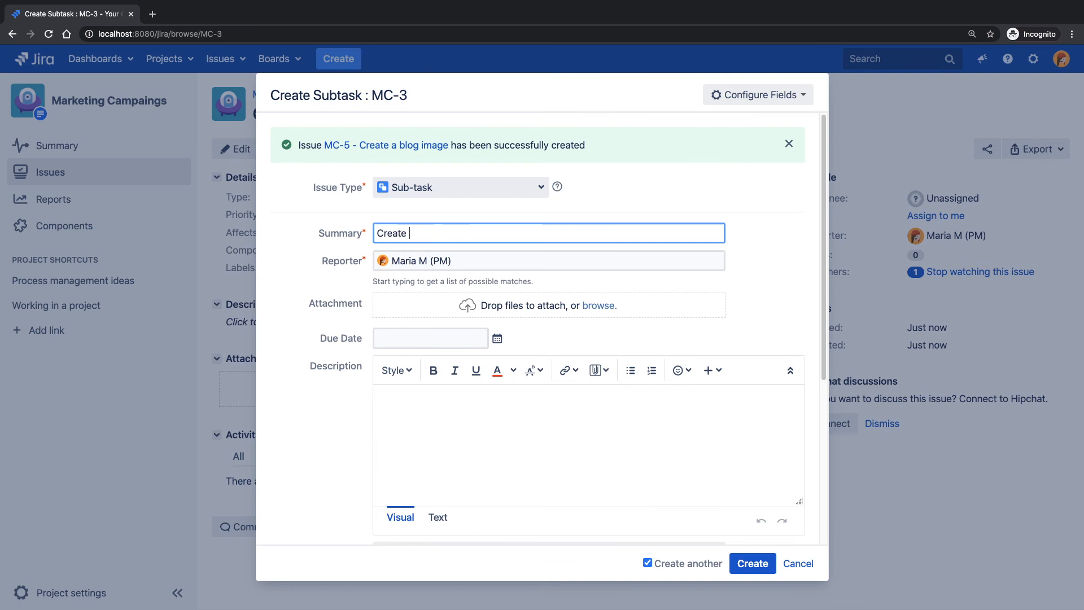
{"action": "type", "text": " the print ad"}
{"action": "left_click", "coordinate": [647, 562]}
{"action": "left_click", "coordinate": [751, 563]}
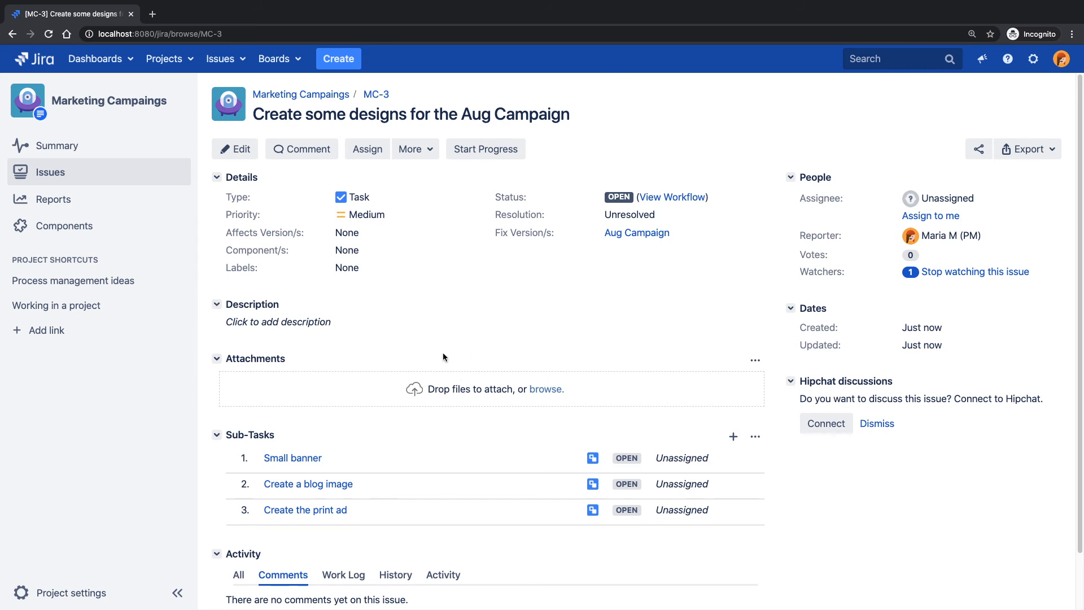
Link the Aug Campaign designs task to MC-1 and MC-2 with the "blocks" relationship.
{"action": "left_click", "coordinate": [414, 149]}
{"action": "left_click", "coordinate": [432, 392]}
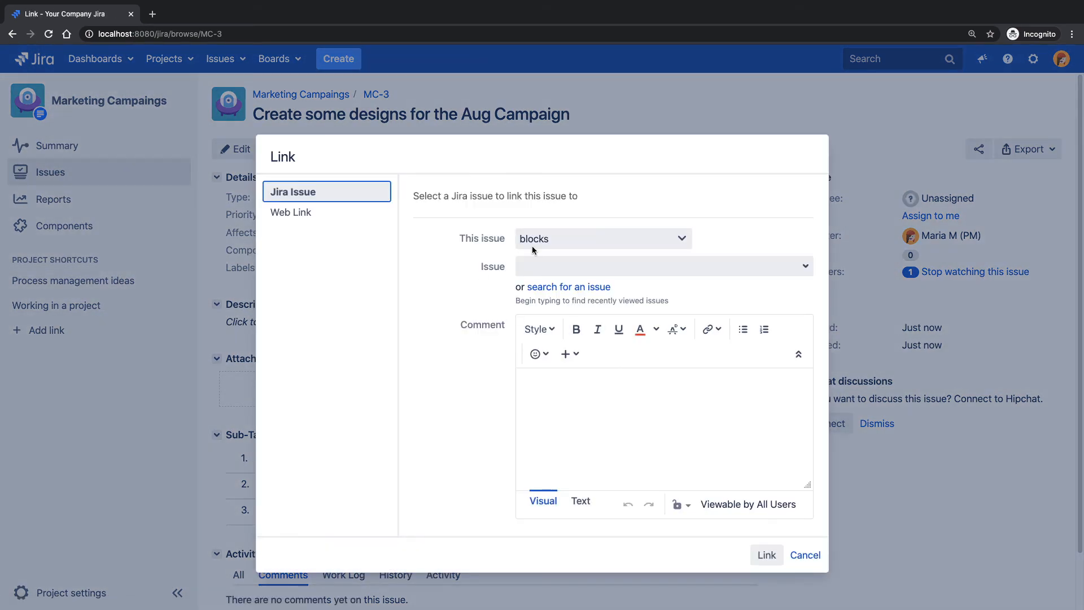
{"action": "left_click", "coordinate": [666, 235]}
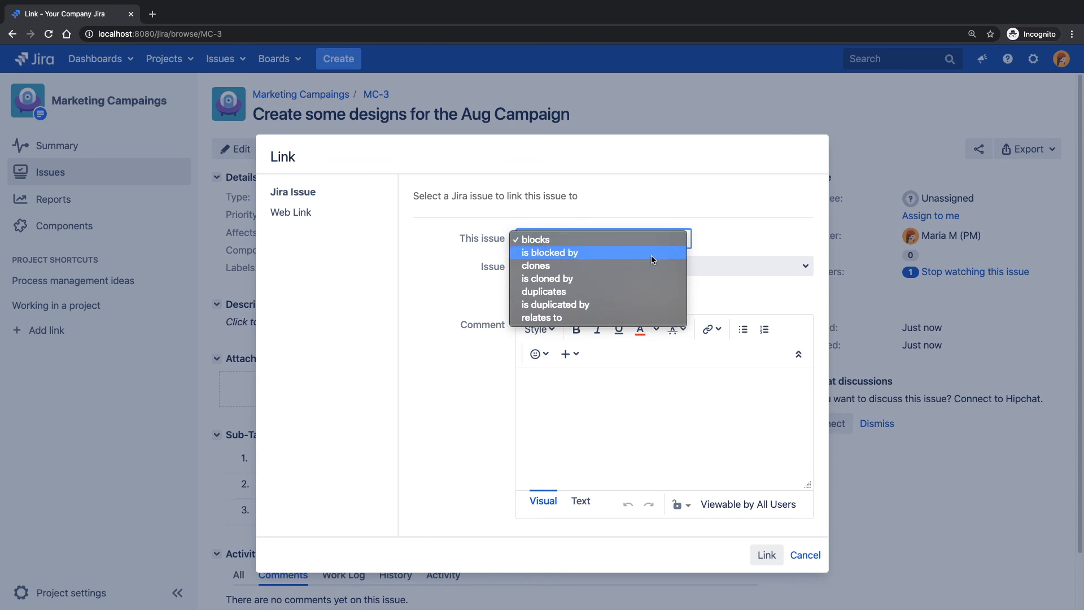
{"action": "left_click", "coordinate": [736, 219]}
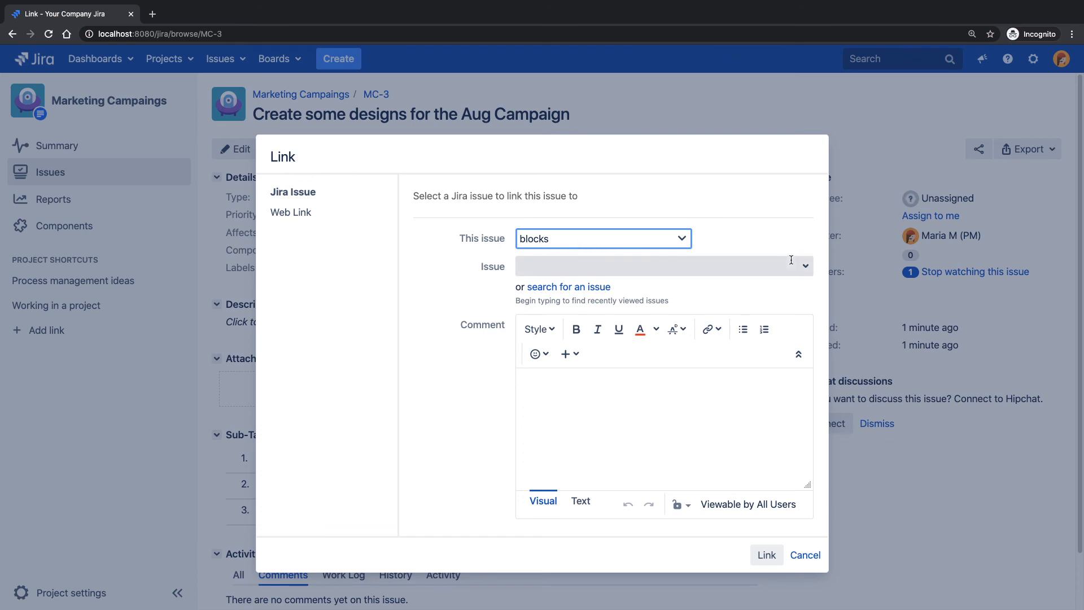
{"action": "left_click", "coordinate": [572, 266]}
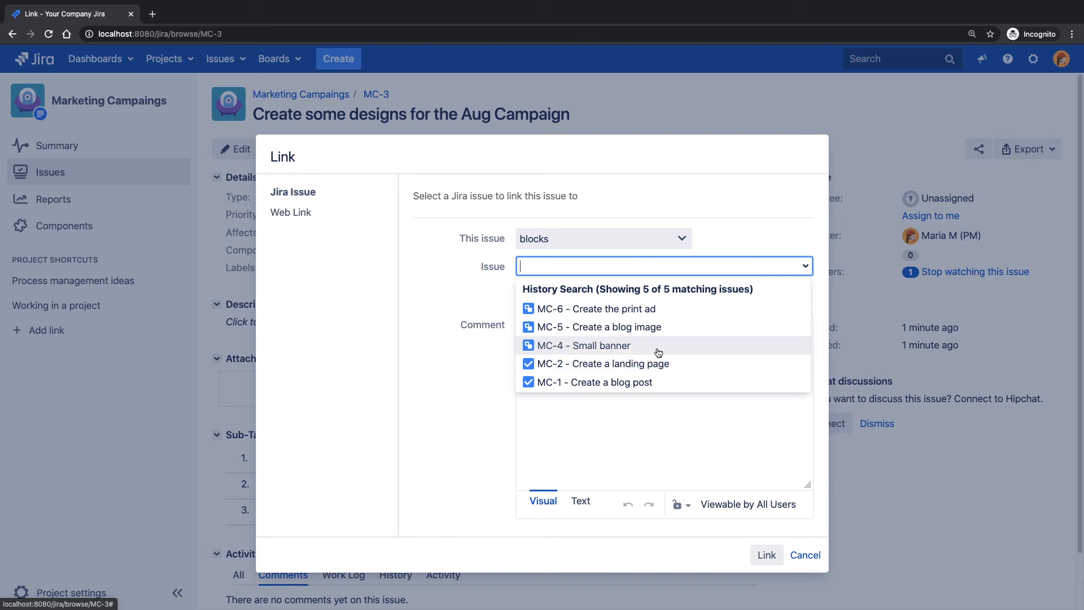
{"action": "left_click", "coordinate": [650, 386]}
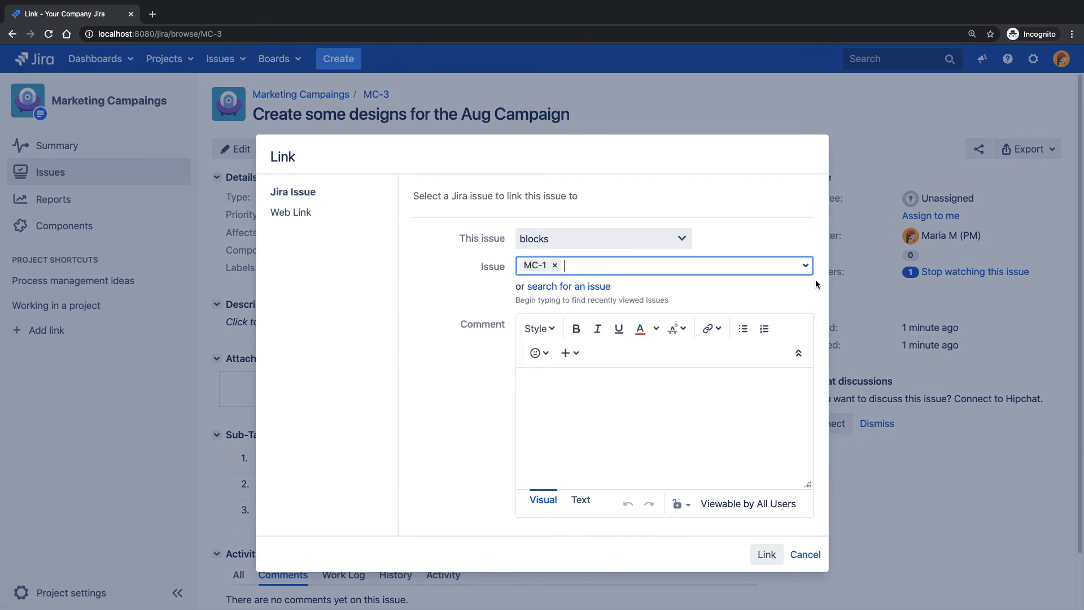
{"action": "left_click", "coordinate": [805, 266]}
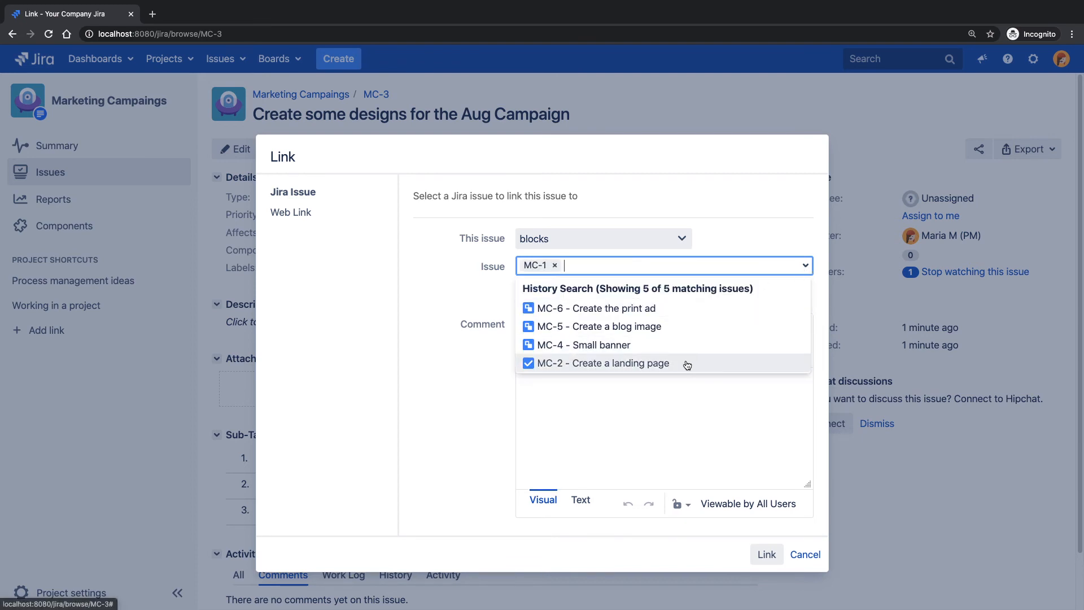
{"action": "left_click", "coordinate": [686, 364]}
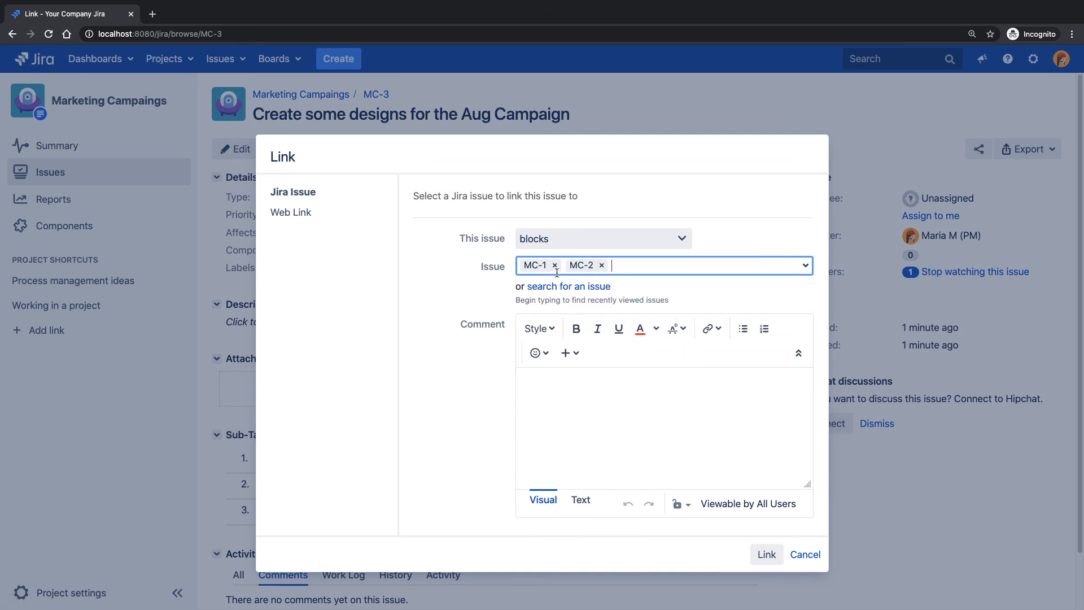
{"action": "left_click", "coordinate": [770, 557]}
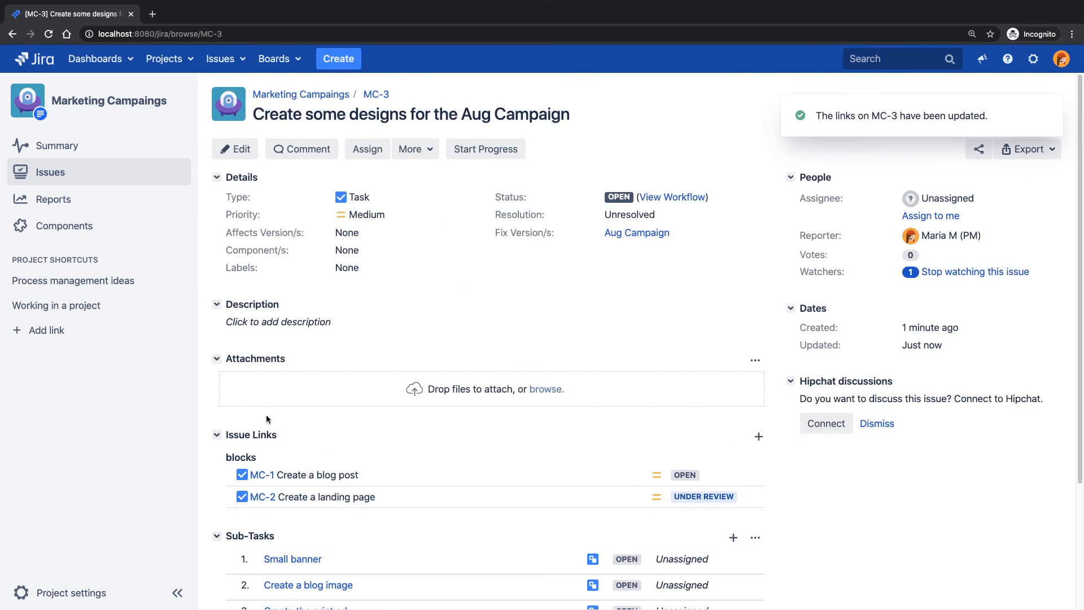
Open the linked blog post task MC-1 and examine its "is blocked by" issue link.
{"action": "left_click", "coordinate": [261, 475]}
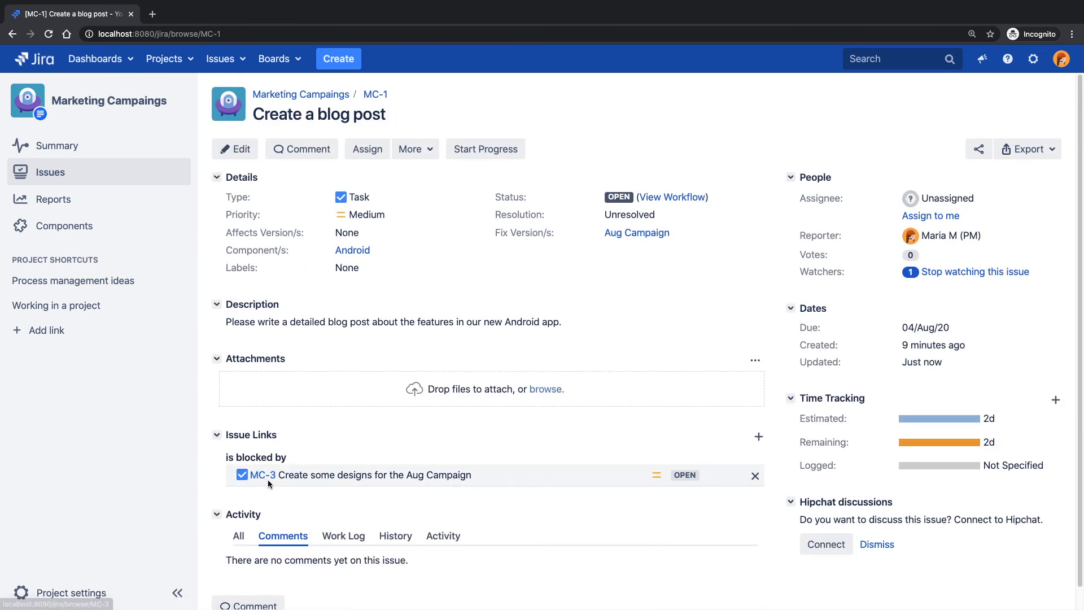
{"action": "left_click_drag", "start_coordinate": [320, 475], "coordinate": [498, 478]}
{"action": "left_click", "coordinate": [366, 477]}
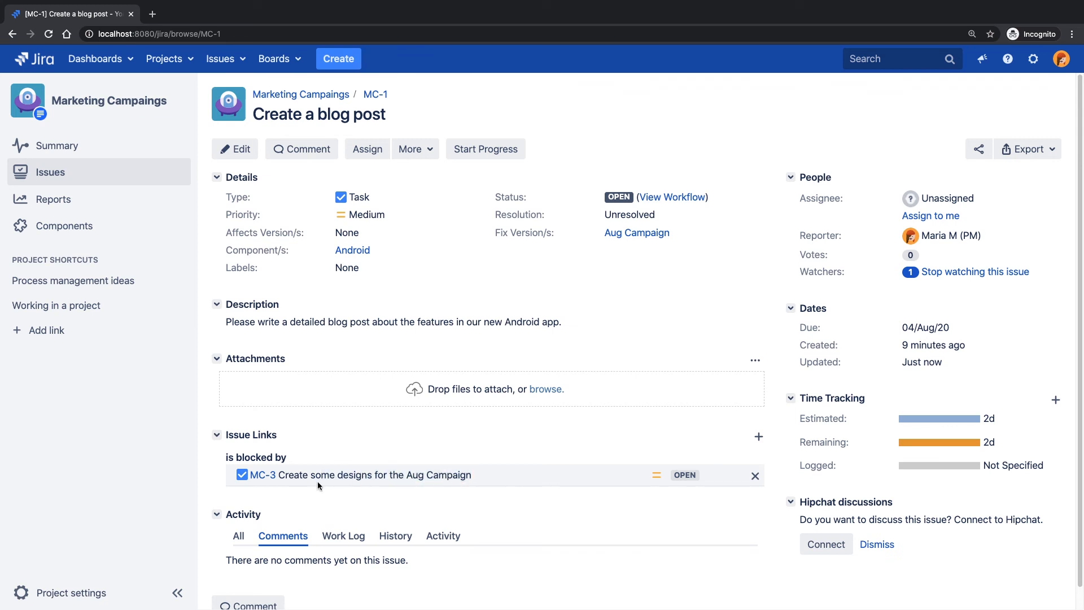
{"action": "left_click_drag", "start_coordinate": [278, 475], "coordinate": [475, 478]}
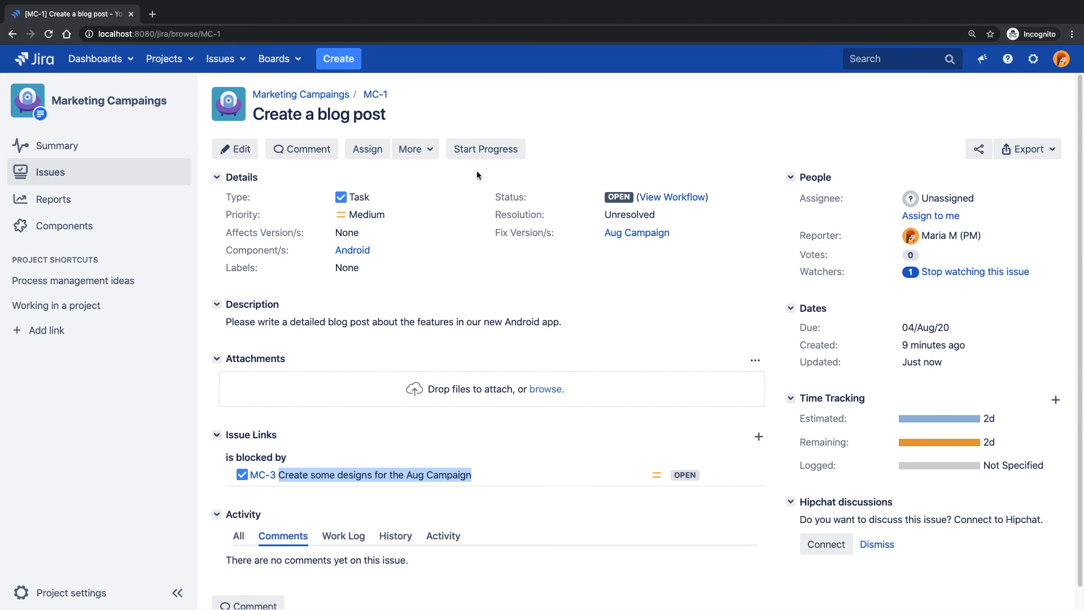
Start progress on the blog post task and log 6h of work with the remaining estimate adjusted automatically.
{"action": "left_click", "coordinate": [484, 150]}
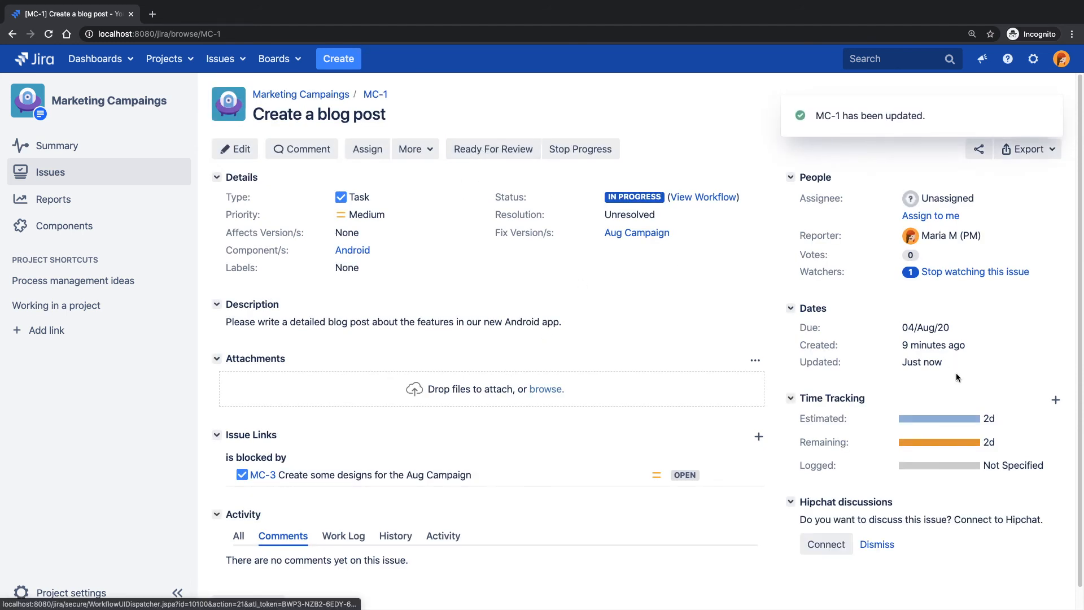
{"action": "left_click", "coordinate": [1053, 401]}
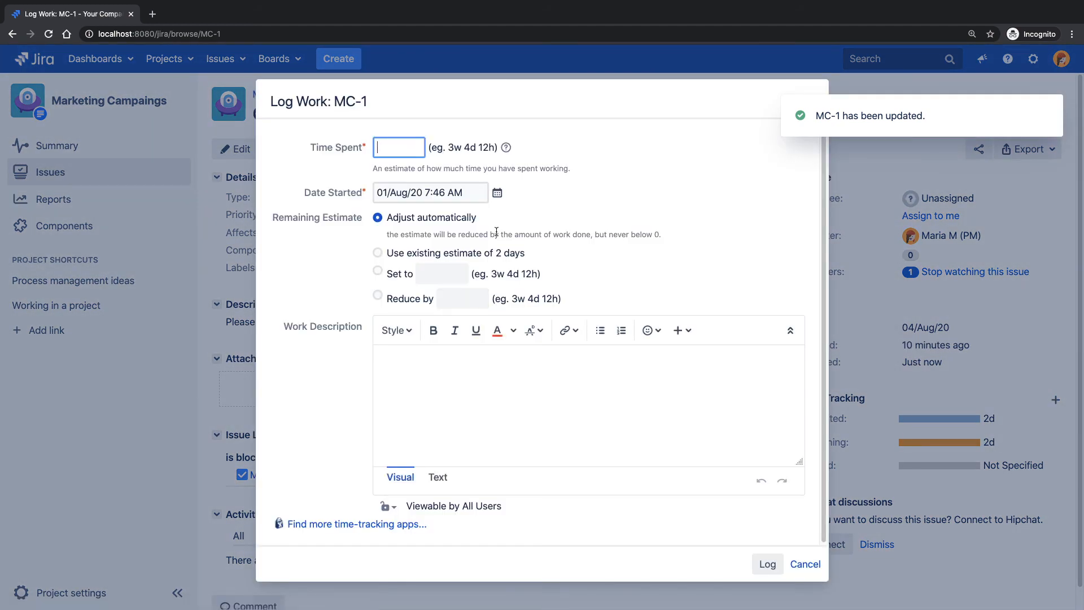
{"action": "type", "text": "1d"}
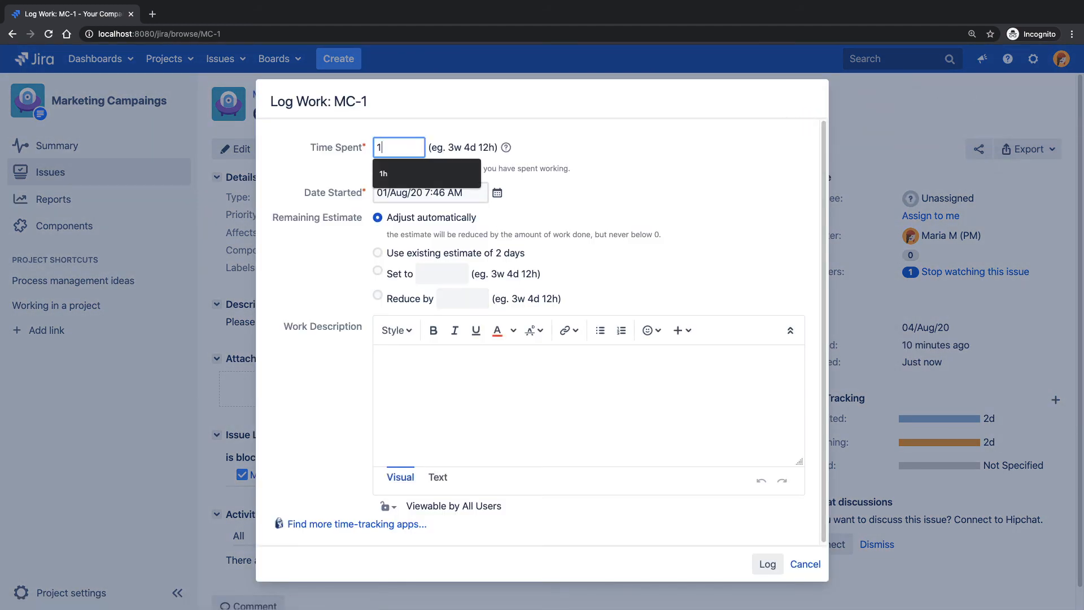
{"action": "key", "text": "BackSpace"}
{"action": "key", "text": "BackSpace"}
{"action": "type", "text": "1"}
{"action": "key", "text": "BackSpace"}
{"action": "type", "text": "6h"}
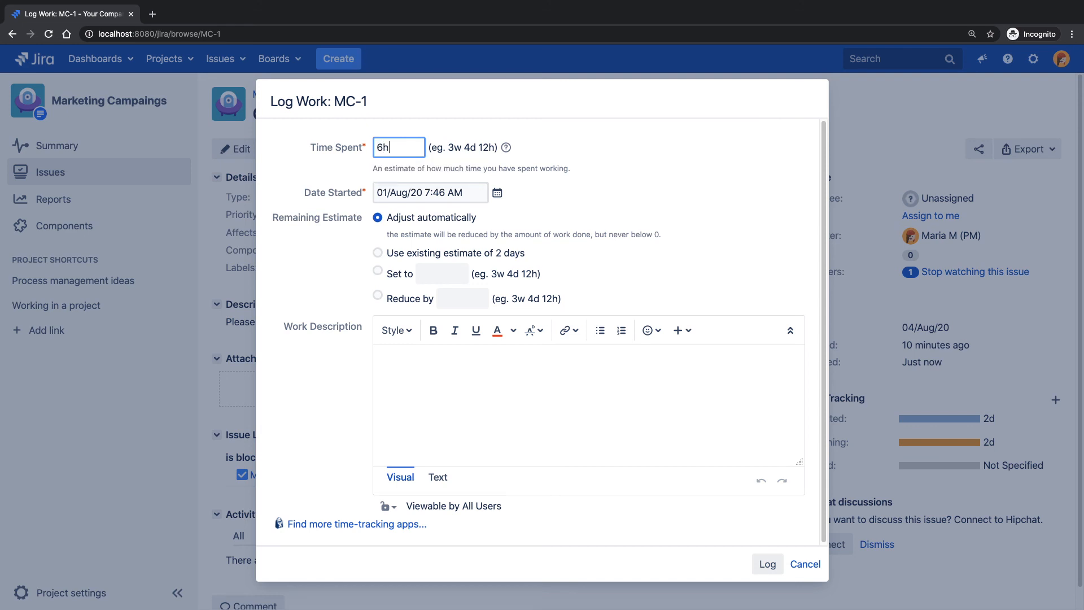
{"action": "left_click", "coordinate": [767, 563]}
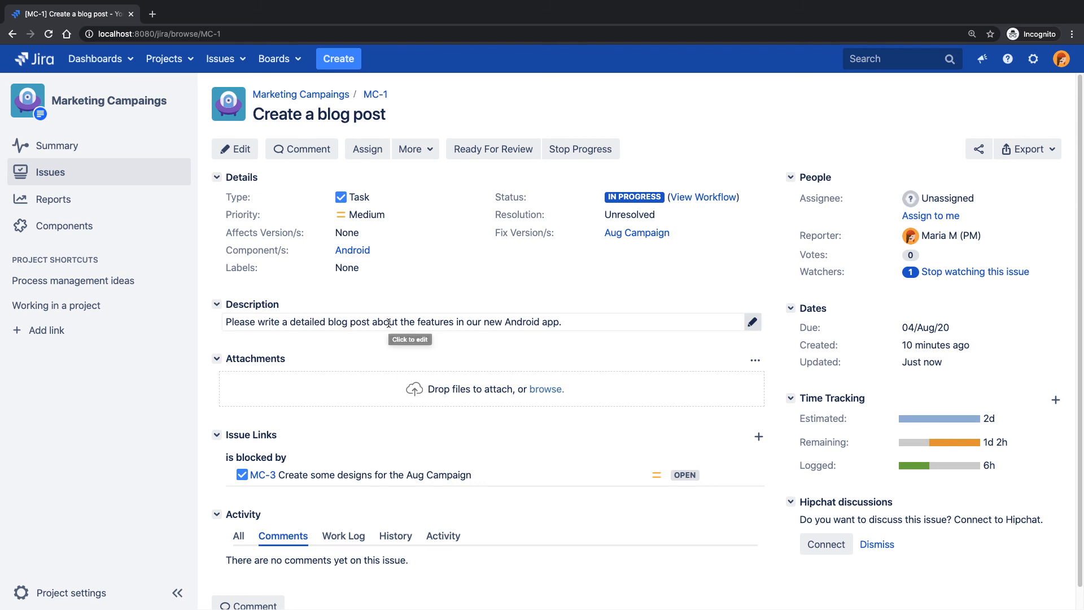
Open the Marketing Campaings project summary, switch it to the Statistics view and review the issue breakdowns.
{"action": "left_click", "coordinate": [52, 148]}
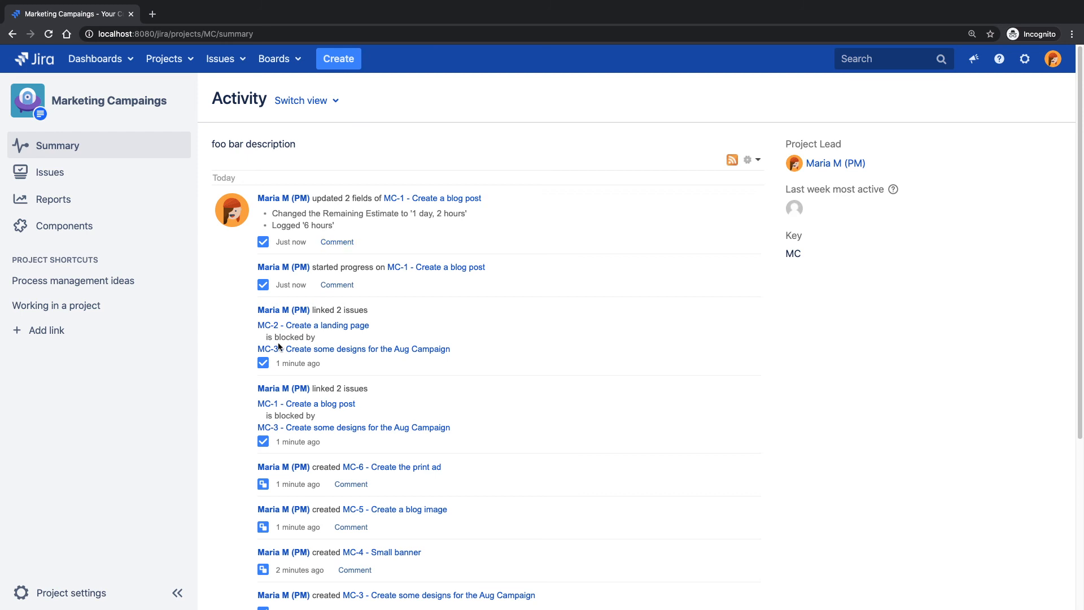
{"action": "left_click", "coordinate": [336, 106]}
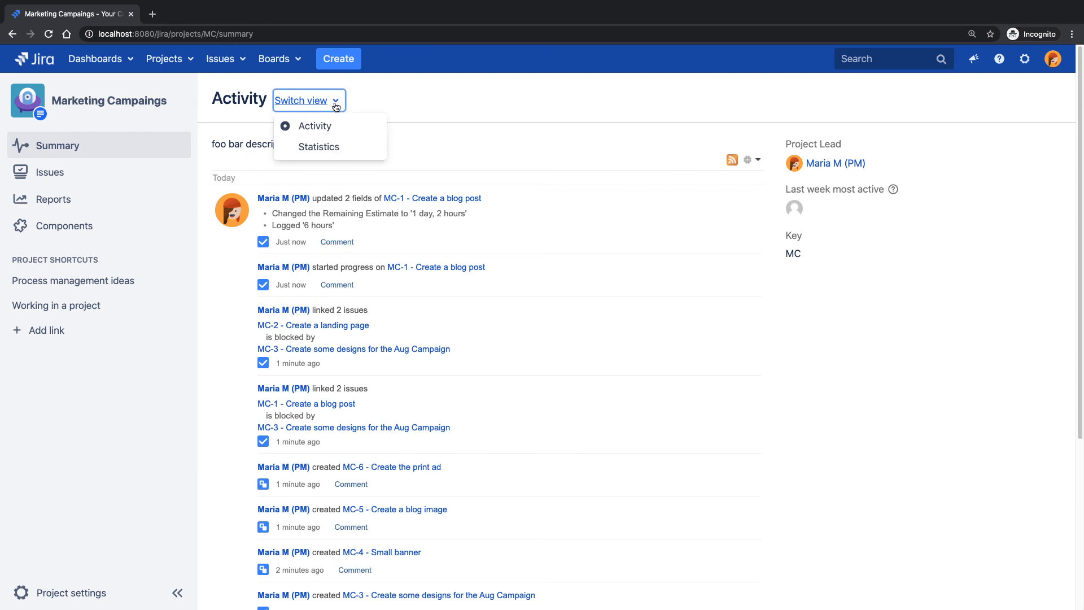
{"action": "left_click", "coordinate": [331, 145]}
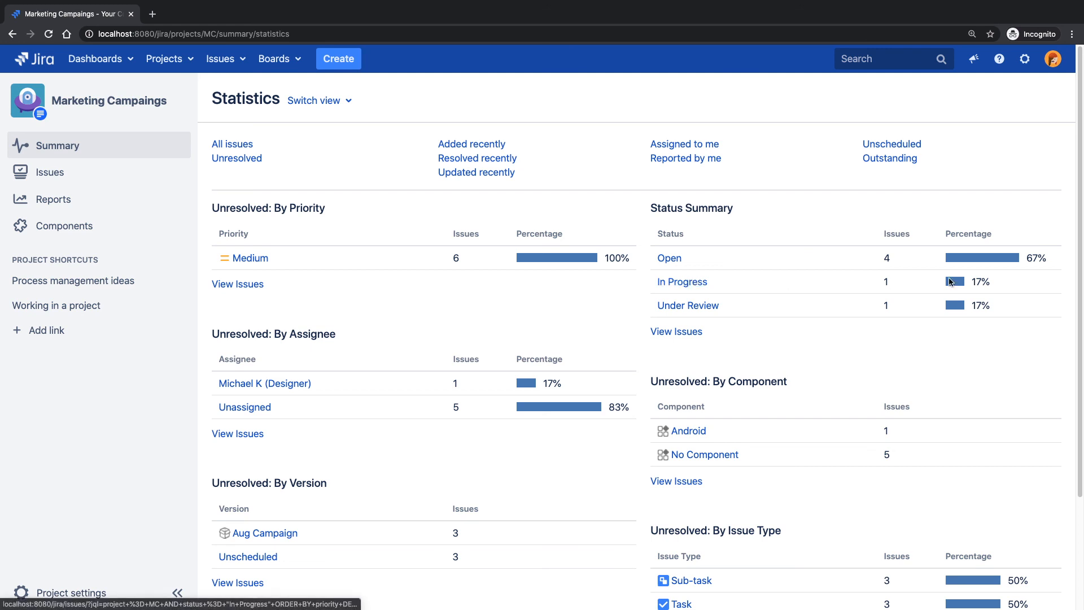
{"action": "scroll", "coordinate": [426, 397], "scroll_direction": "down", "scroll_amount": 1}
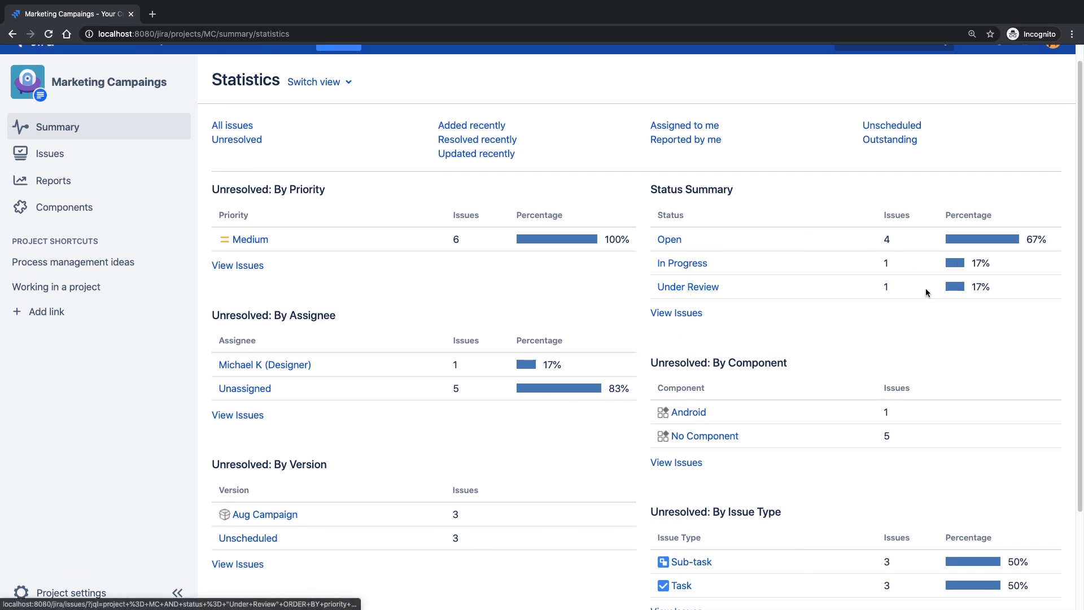
{"action": "scroll", "coordinate": [408, 422], "scroll_direction": "down", "scroll_amount": 3}
{"action": "scroll", "coordinate": [408, 422], "scroll_direction": "up", "scroll_amount": 4}
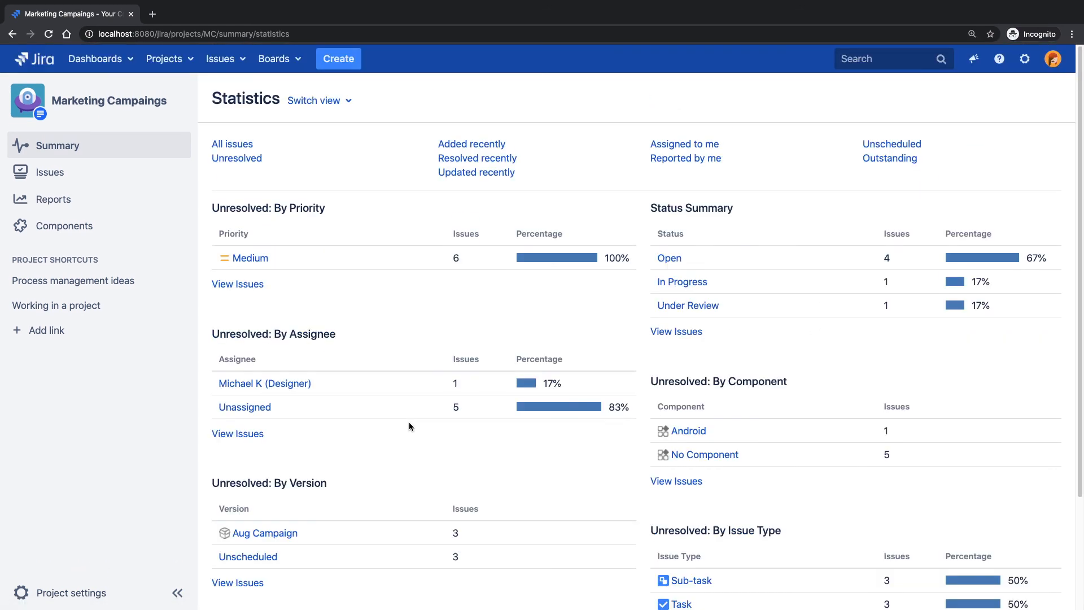